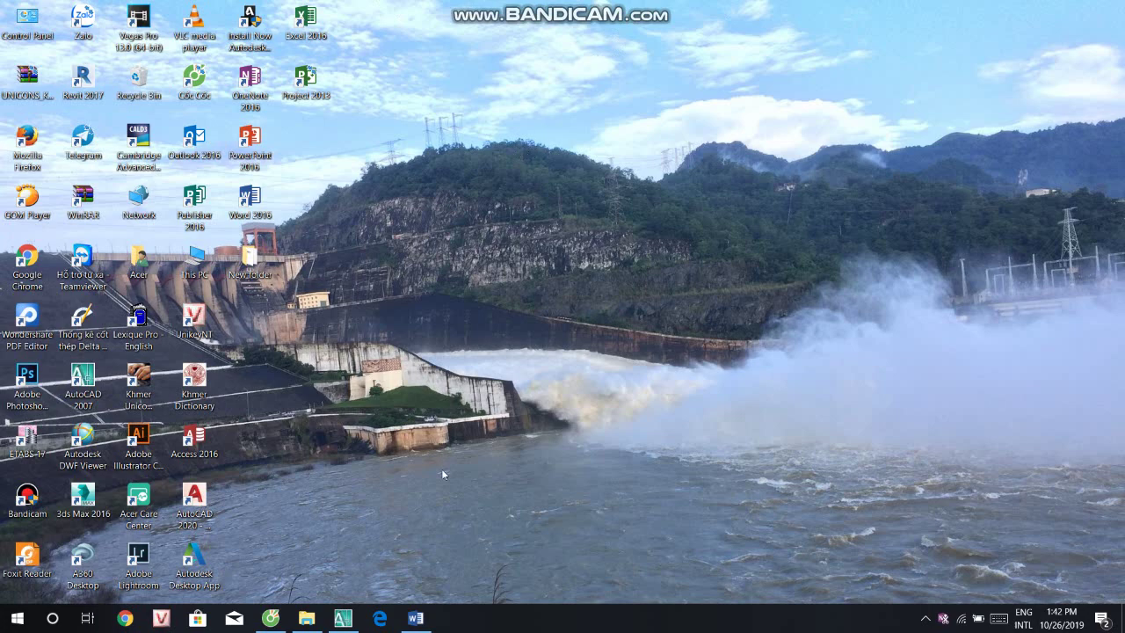
Step: Highlight the Word document's title and first two bullets while reading, then bring AutoCAD forward
{"action": "left_click", "coordinate": [417, 620]}
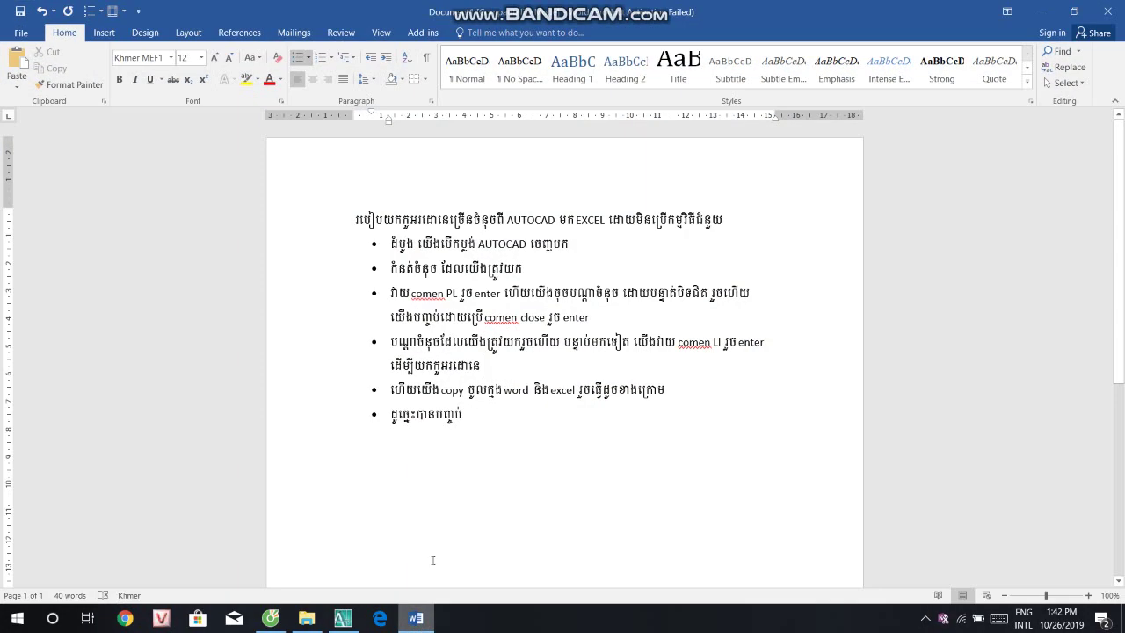
{"action": "left_click_drag", "start_coordinate": [350, 211], "coordinate": [716, 201]}
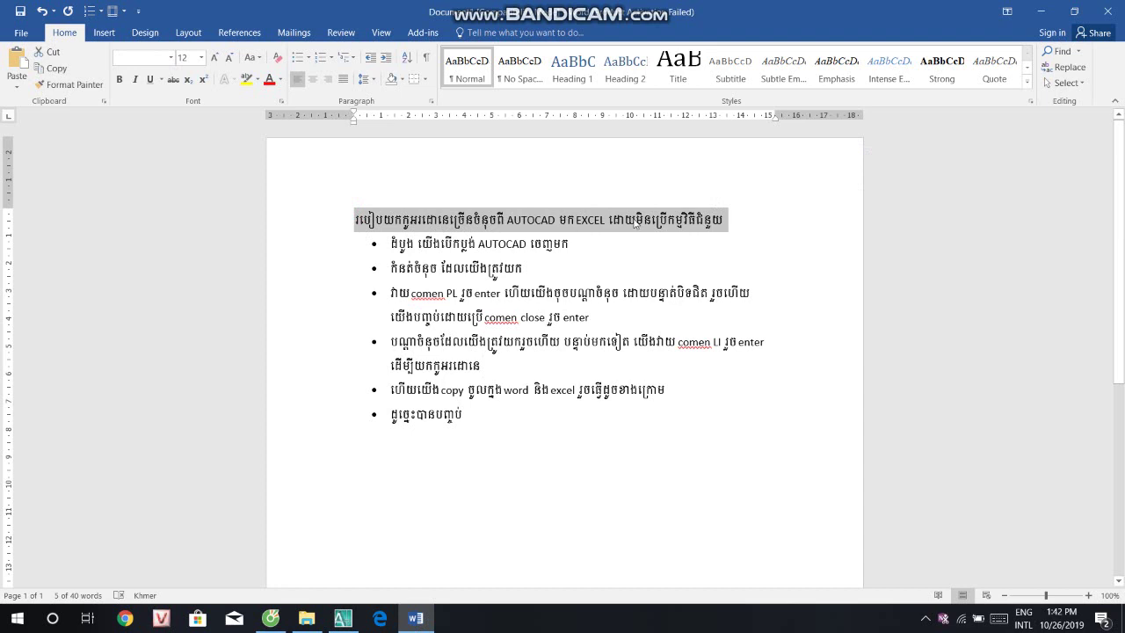
{"action": "double_click", "coordinate": [368, 245]}
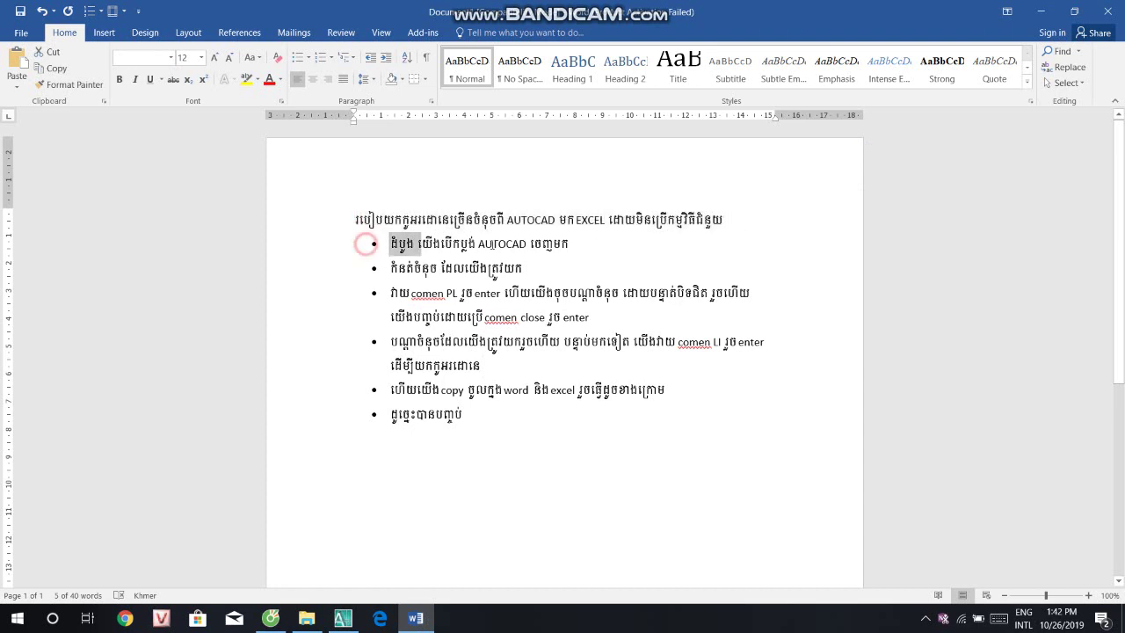
{"action": "left_click_drag", "start_coordinate": [576, 243], "coordinate": [576, 250]}
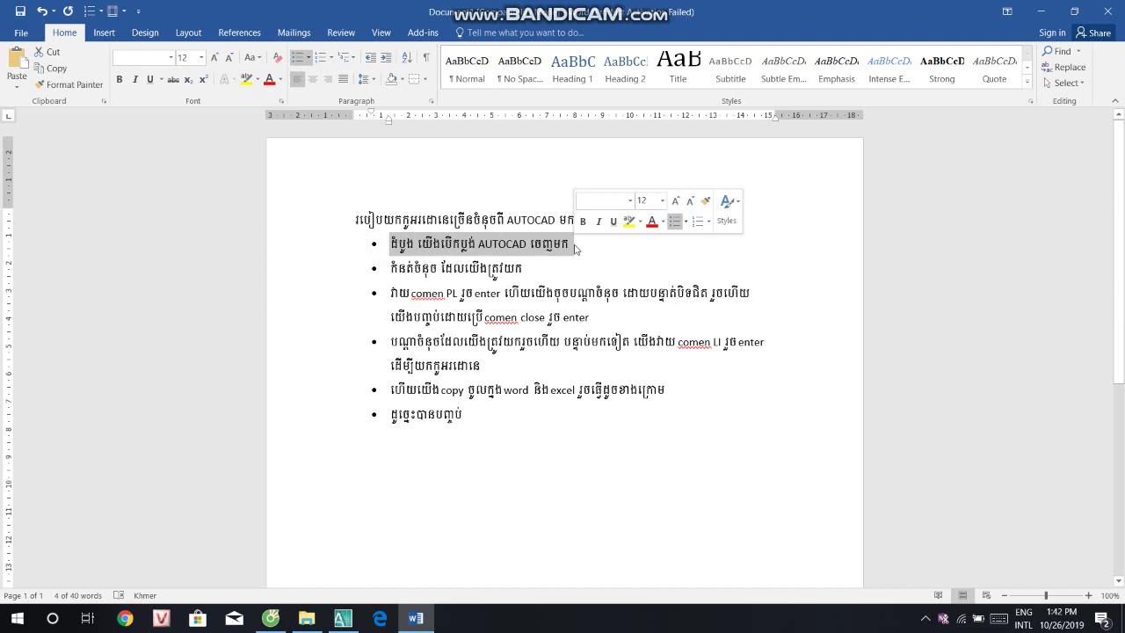
{"action": "double_click", "coordinate": [368, 270]}
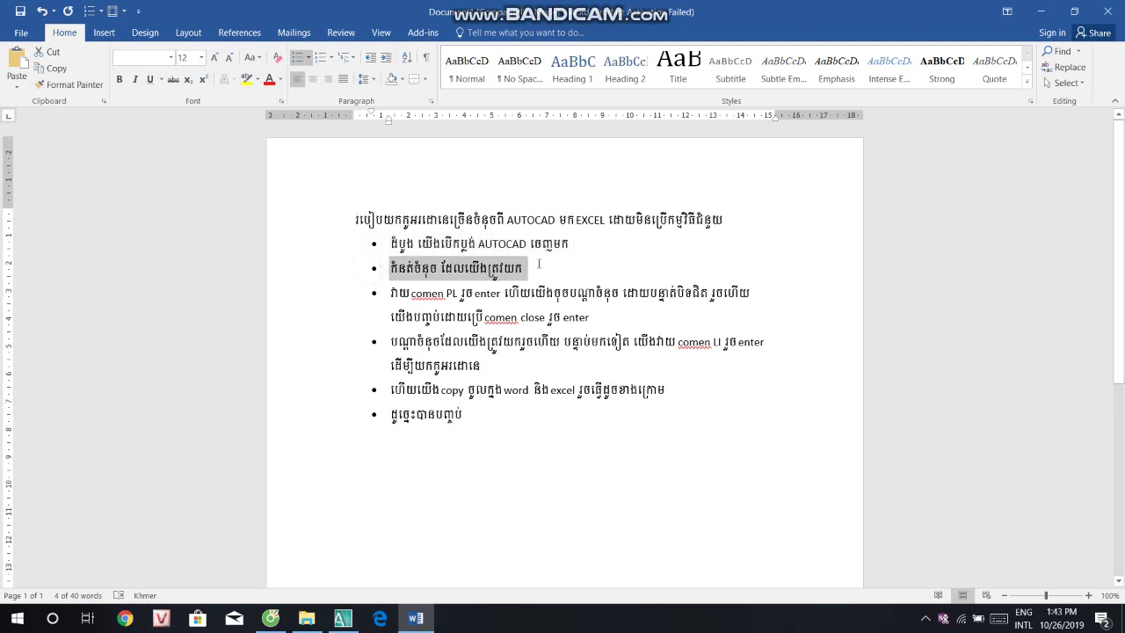
{"action": "left_click", "coordinate": [347, 620]}
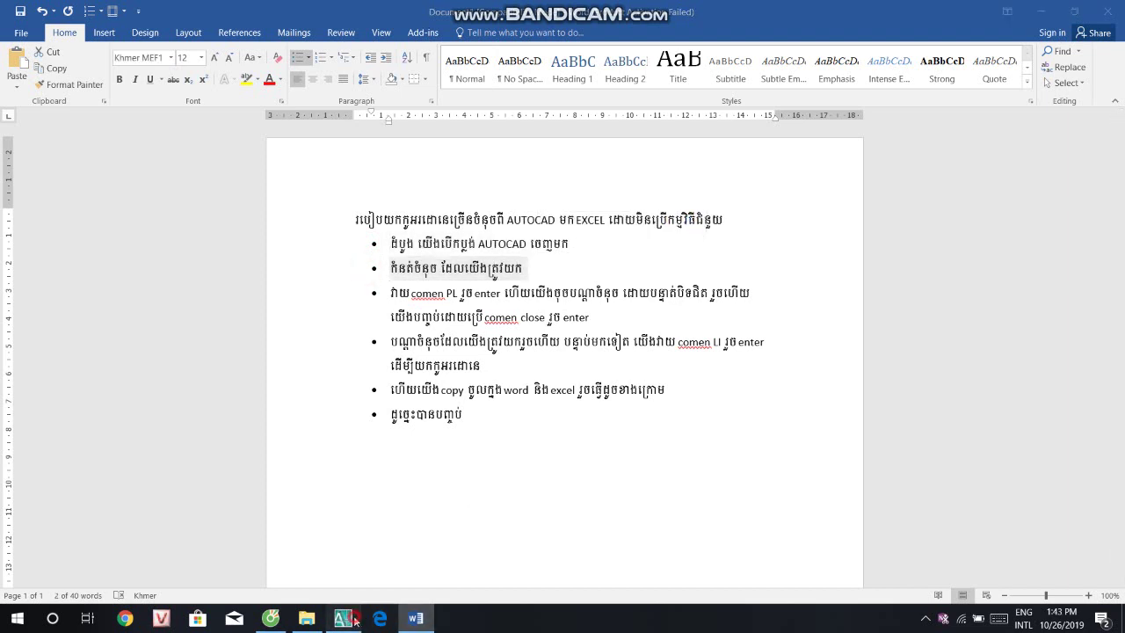
Step: Draw the large red rectangle with REC and recentre it in the view
{"action": "scroll", "coordinate": [661, 455], "scroll_direction": "down", "scroll_amount": 5}
{"action": "scroll", "coordinate": [661, 454], "scroll_direction": "up", "scroll_amount": 3}
{"action": "scroll", "coordinate": [661, 455], "scroll_direction": "down", "scroll_amount": 2}
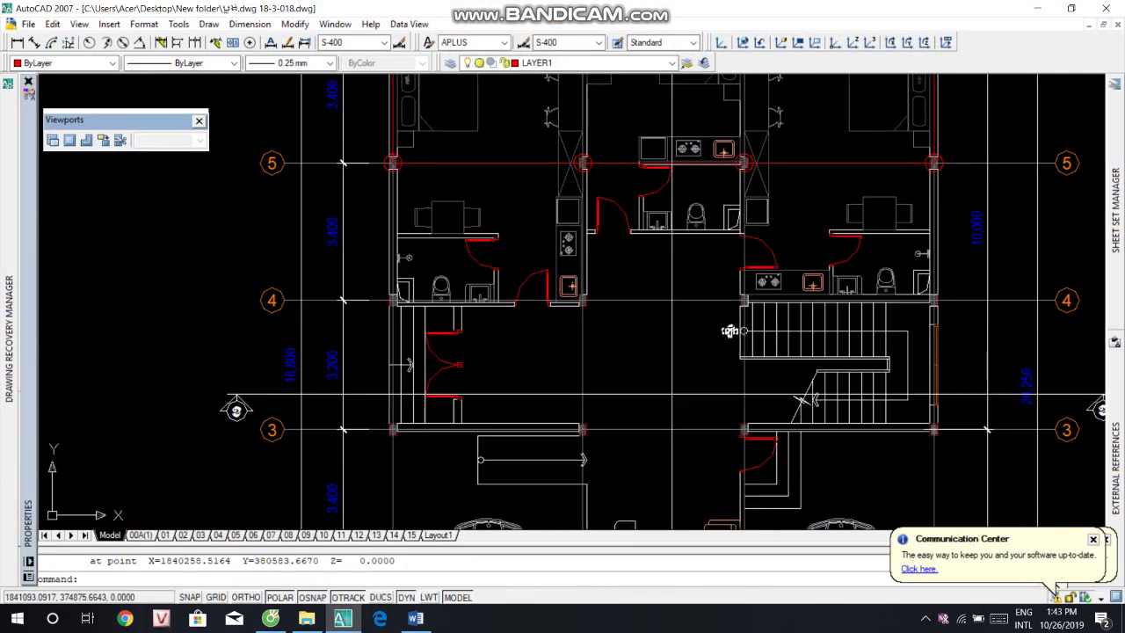
{"action": "scroll", "coordinate": [422, 308], "scroll_direction": "down", "scroll_amount": 3}
{"action": "scroll", "coordinate": [452, 244], "scroll_direction": "down", "scroll_amount": 2}
{"action": "scroll", "coordinate": [460, 307], "scroll_direction": "up", "scroll_amount": 2}
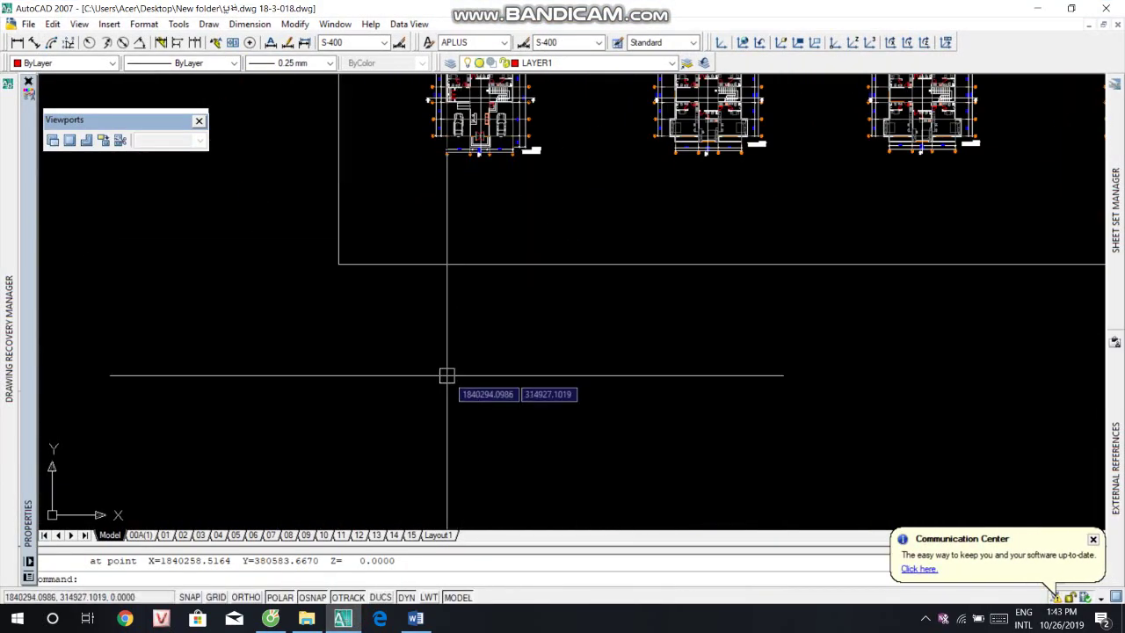
{"action": "type", "text": "rec"}
{"action": "key", "text": "Return"}
{"action": "scroll", "coordinate": [388, 331], "scroll_direction": "up", "scroll_amount": 3}
{"action": "left_click", "coordinate": [369, 304]}
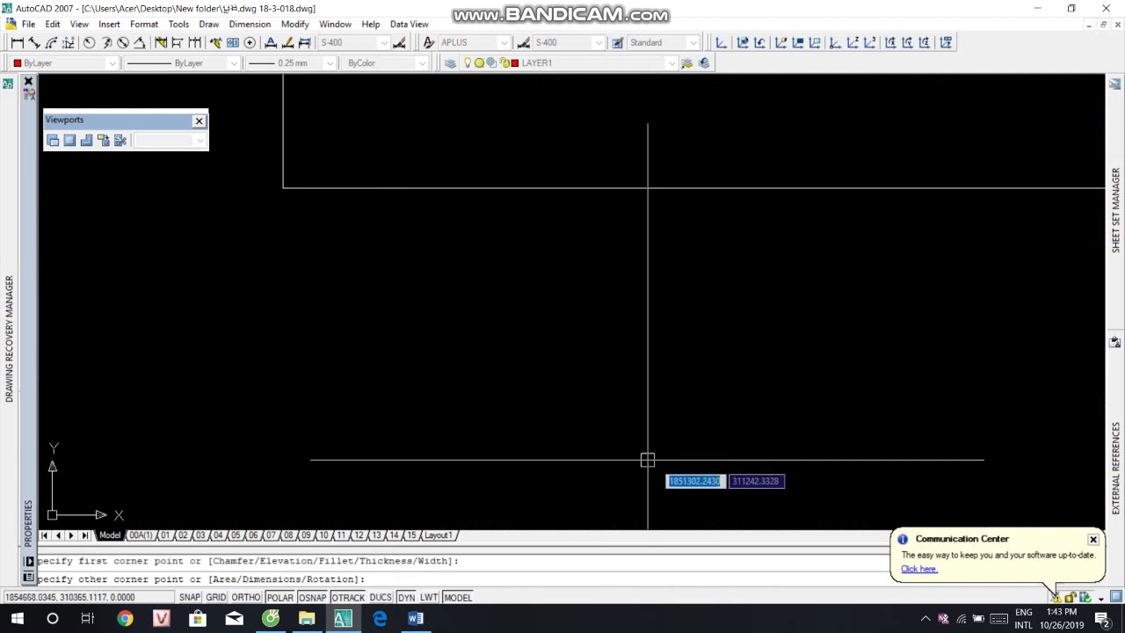
{"action": "left_click", "coordinate": [679, 496]}
{"action": "left_click_drag", "start_coordinate": [547, 383], "coordinate": [531, 297]}
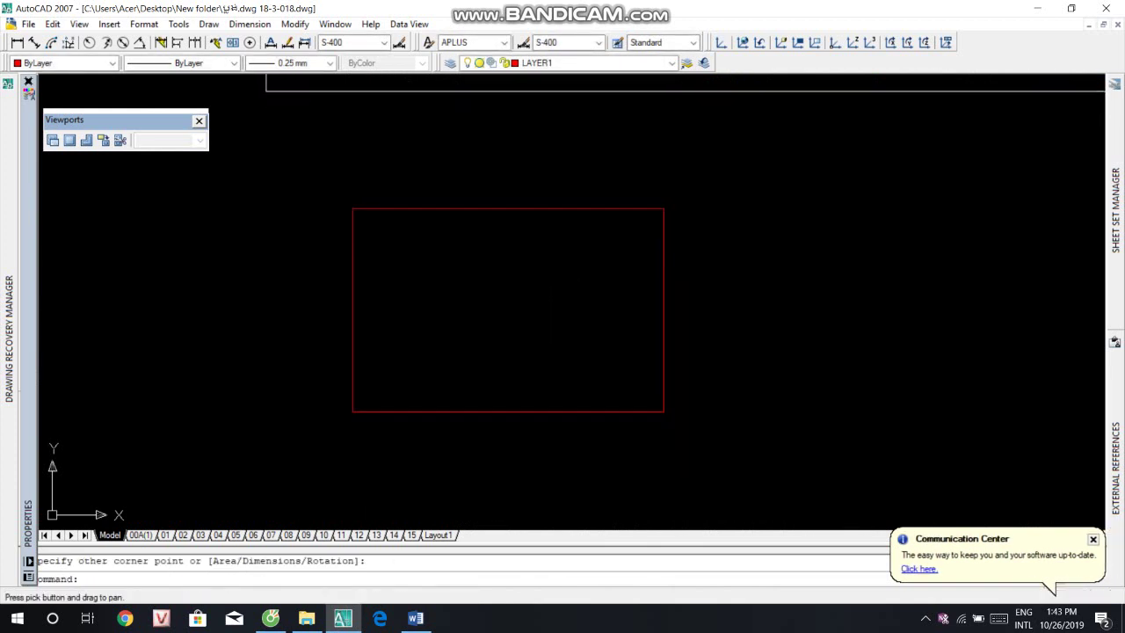
{"action": "type", "text": "rec"}
Step: Draw a smaller rectangle inside the large rectangle's top edge
{"action": "key", "text": "Return"}
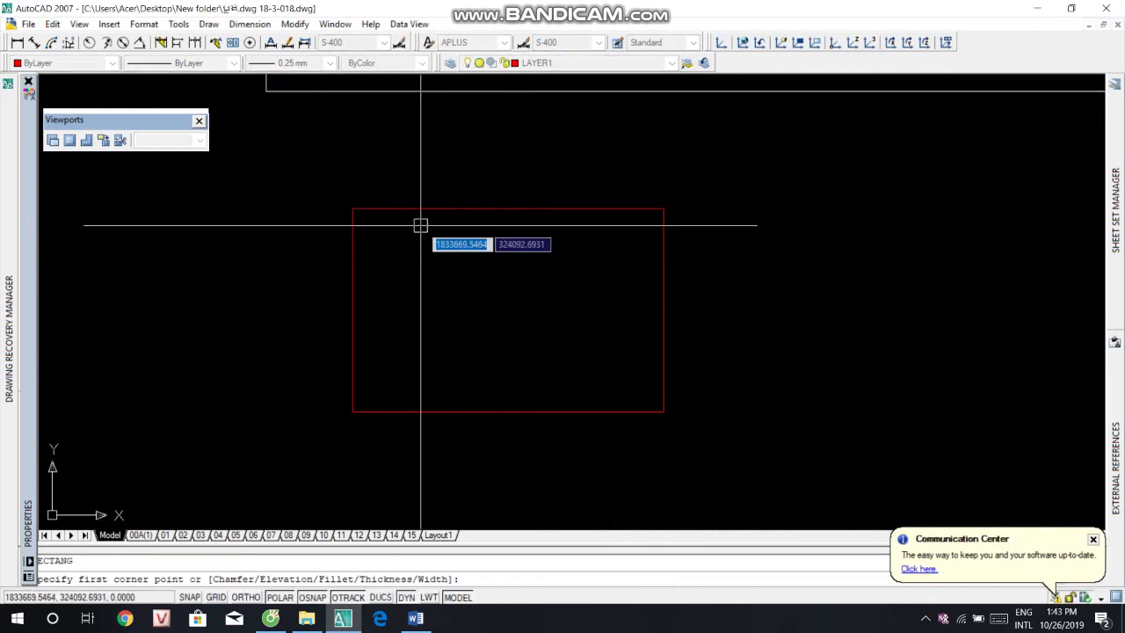
{"action": "left_click", "coordinate": [441, 208]}
{"action": "left_click", "coordinate": [541, 299]}
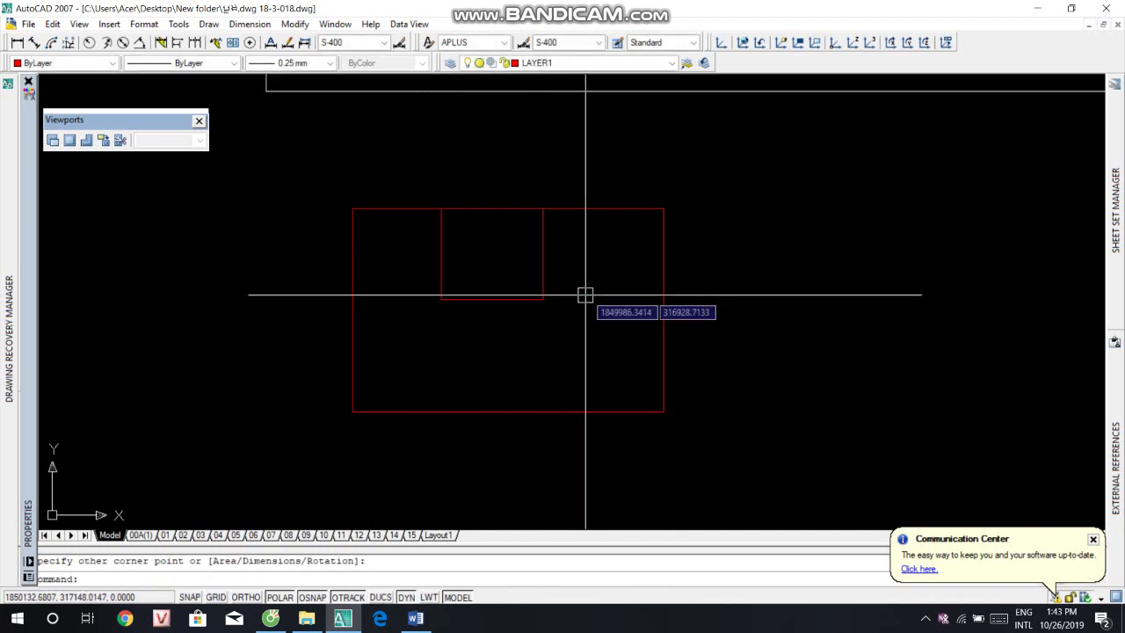
{"action": "scroll", "coordinate": [402, 213], "scroll_direction": "up", "scroll_amount": 3}
{"action": "scroll", "coordinate": [404, 209], "scroll_direction": "down", "scroll_amount": 2}
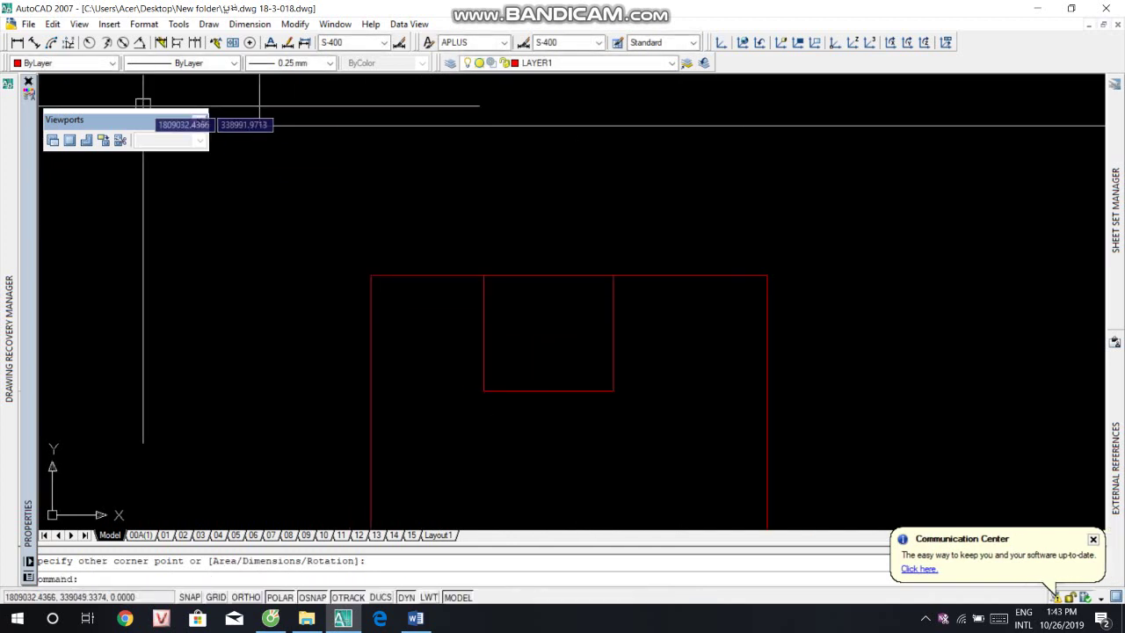
Step: Set the current drawing colour to Yellow
{"action": "left_click", "coordinate": [113, 63]}
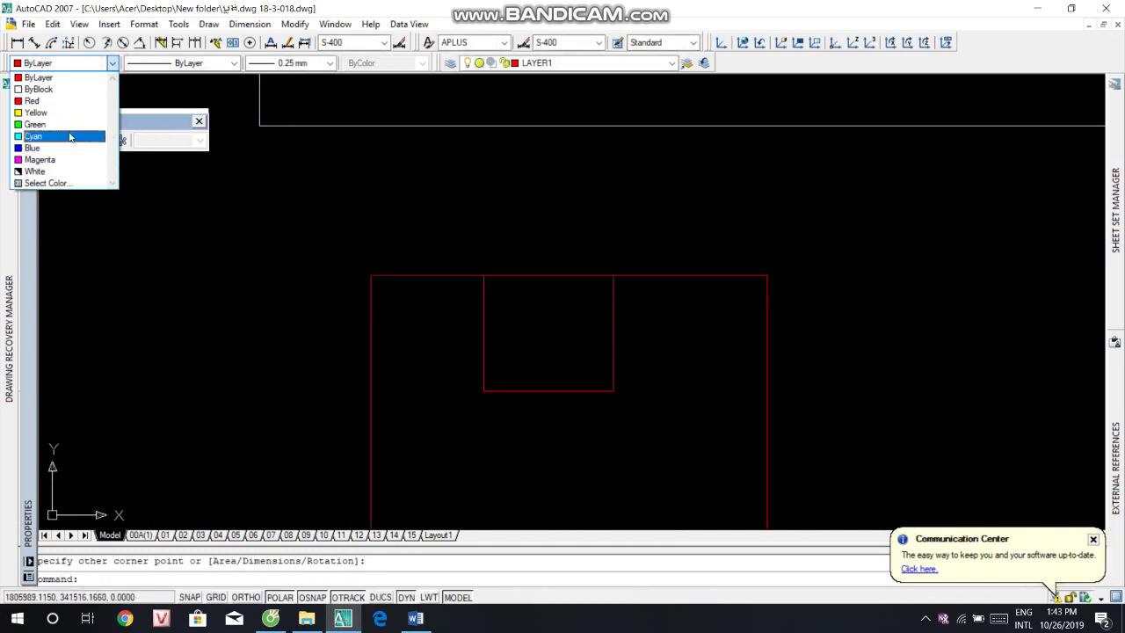
{"action": "left_click", "coordinate": [70, 113]}
{"action": "scroll", "coordinate": [431, 294], "scroll_direction": "up", "scroll_amount": 2}
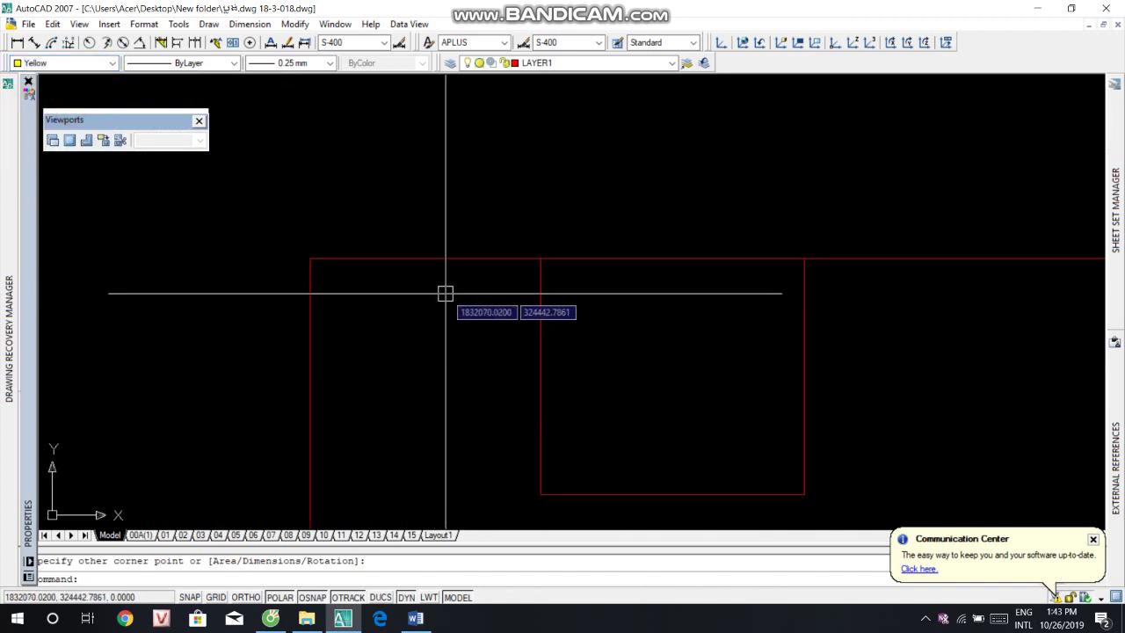
Step: Draw a circle on the large rectangle's top-left corner with the default 220.1618 radius
{"action": "type", "text": "c"}
{"action": "key", "text": "Return"}
{"action": "scroll", "coordinate": [319, 282], "scroll_direction": "up", "scroll_amount": 2}
{"action": "scroll", "coordinate": [293, 231], "scroll_direction": "up", "scroll_amount": 2}
{"action": "left_click", "coordinate": [293, 220]}
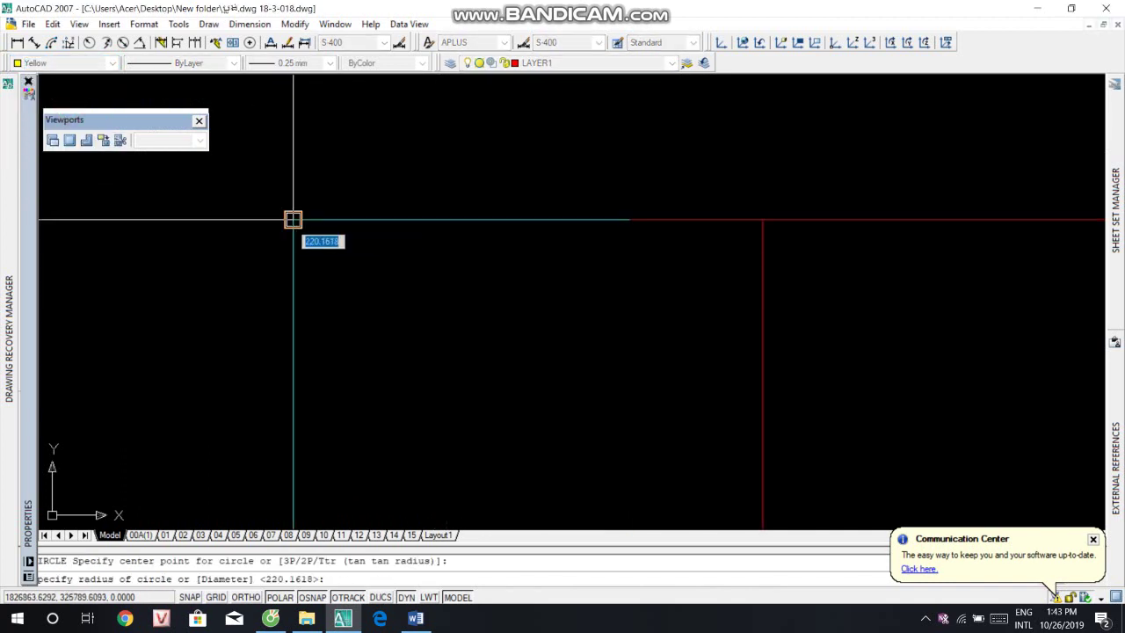
{"action": "scroll", "coordinate": [294, 223], "scroll_direction": "up", "scroll_amount": 2}
{"action": "key", "text": "Return"}
{"action": "scroll", "coordinate": [376, 246], "scroll_direction": "down", "scroll_amount": 5}
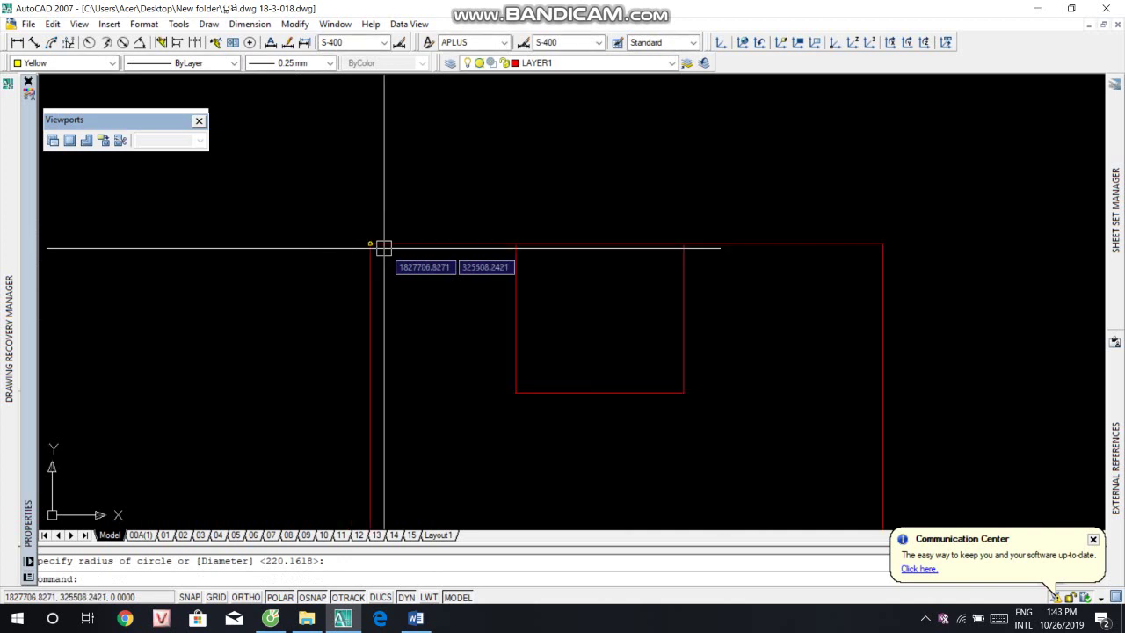
Step: Check the second bullet in the Word notes, then return to AutoCAD
{"action": "left_click", "coordinate": [418, 619]}
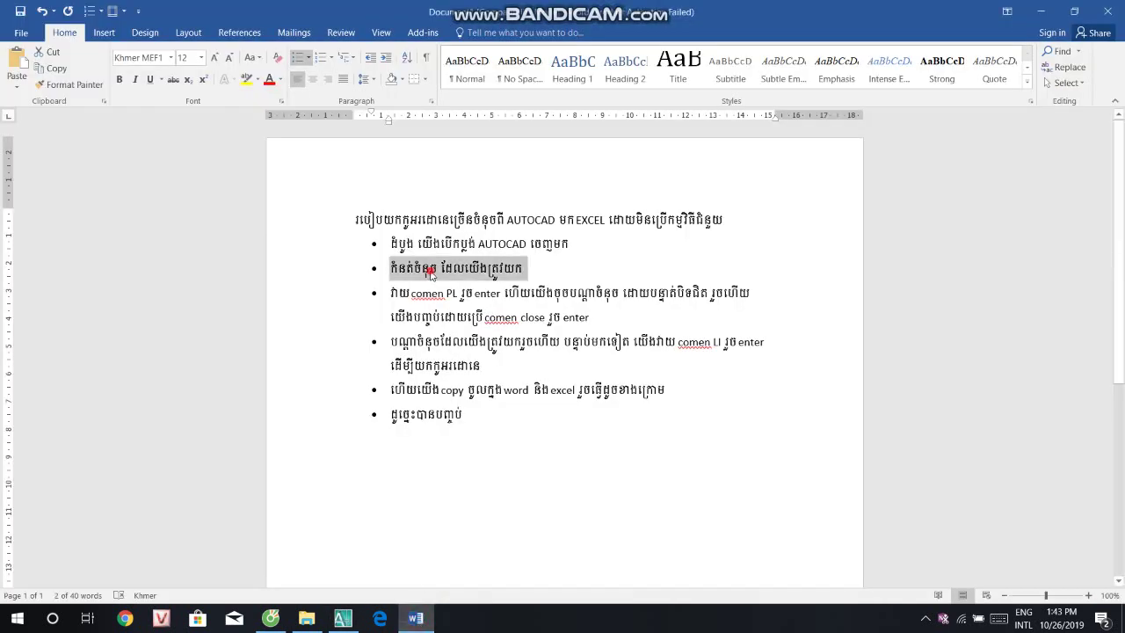
{"action": "left_click", "coordinate": [427, 271]}
{"action": "left_click_drag", "start_coordinate": [550, 267], "coordinate": [551, 273]}
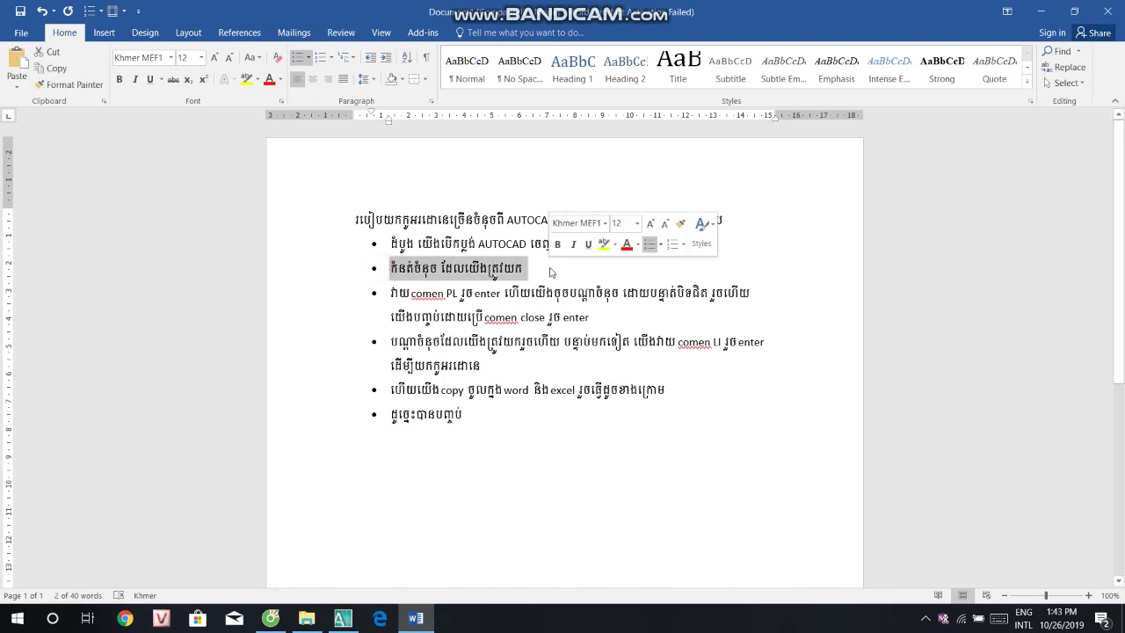
{"action": "left_click", "coordinate": [529, 269]}
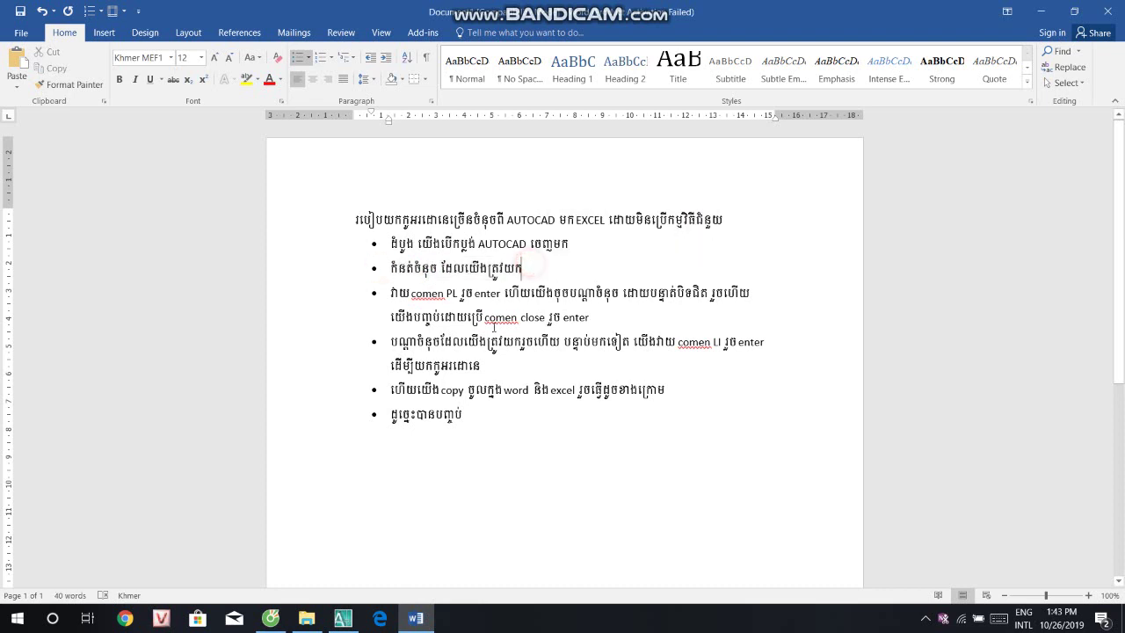
{"action": "left_click", "coordinate": [343, 618]}
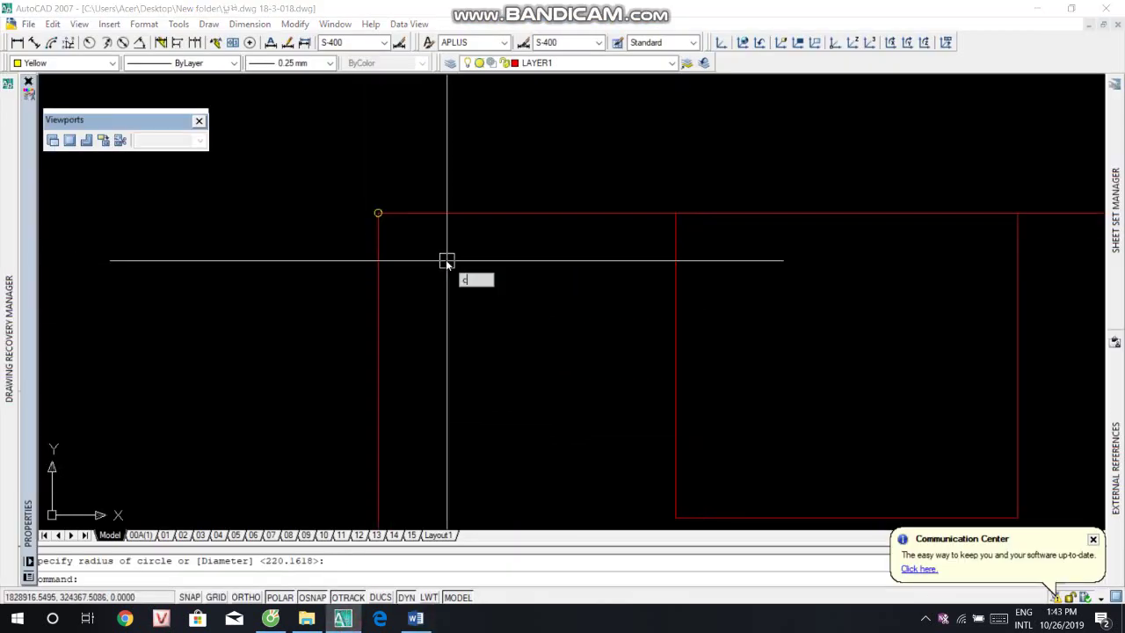
Step: Start COPY on the yellow corner circle, with its base point at the corner
{"action": "type", "text": "co"}
{"action": "key", "text": "Return"}
{"action": "scroll", "coordinate": [417, 226], "scroll_direction": "up", "scroll_amount": 3}
{"action": "left_click", "coordinate": [350, 194]}
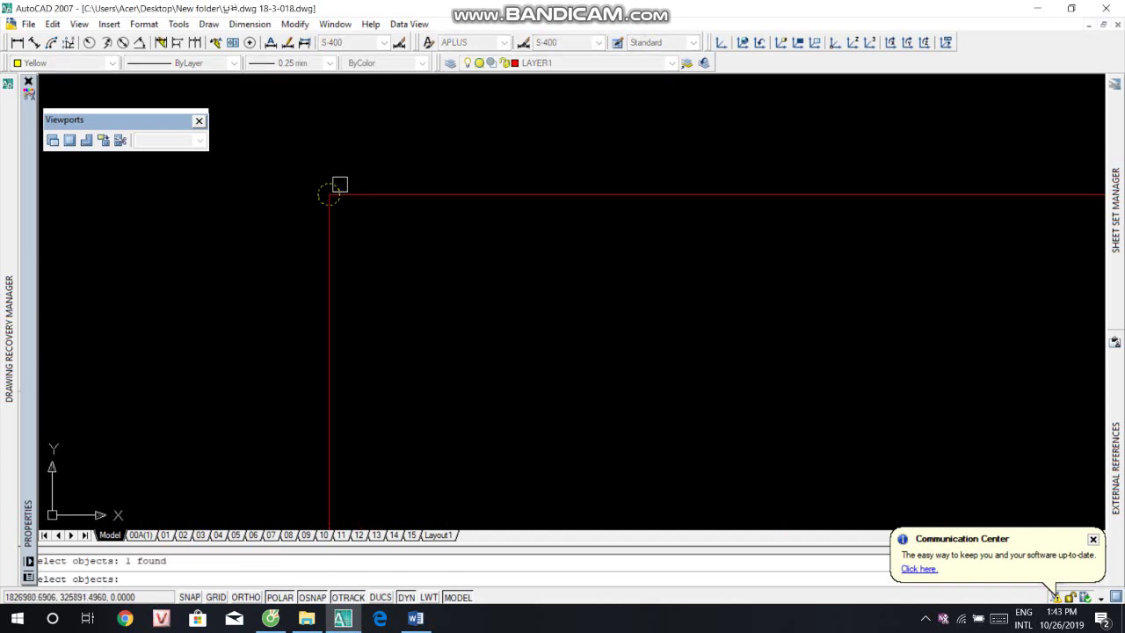
{"action": "key", "text": "Return"}
{"action": "left_click", "coordinate": [320, 196]}
{"action": "scroll", "coordinate": [510, 261], "scroll_direction": "down", "scroll_amount": 5}
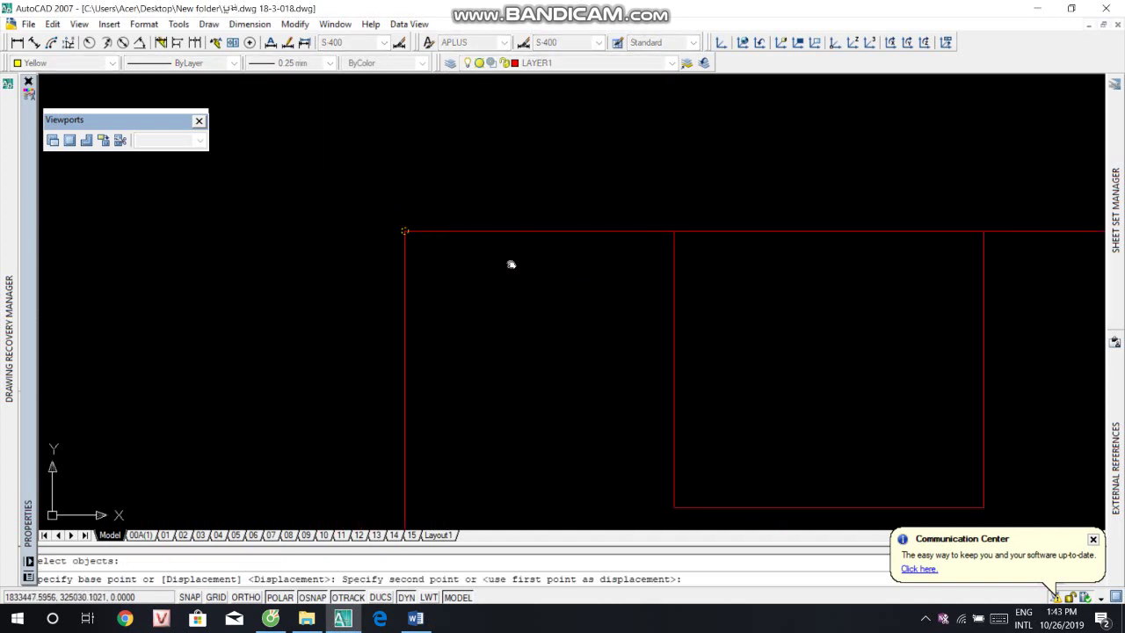
{"action": "scroll", "coordinate": [553, 246], "scroll_direction": "up", "scroll_amount": 3}
{"action": "scroll", "coordinate": [615, 221], "scroll_direction": "up", "scroll_amount": 2}
{"action": "scroll", "coordinate": [618, 210], "scroll_direction": "up", "scroll_amount": 1}
Step: Place circle copies at the small rectangle's corners
{"action": "left_click", "coordinate": [619, 209]}
{"action": "scroll", "coordinate": [715, 249], "scroll_direction": "down", "scroll_amount": 5}
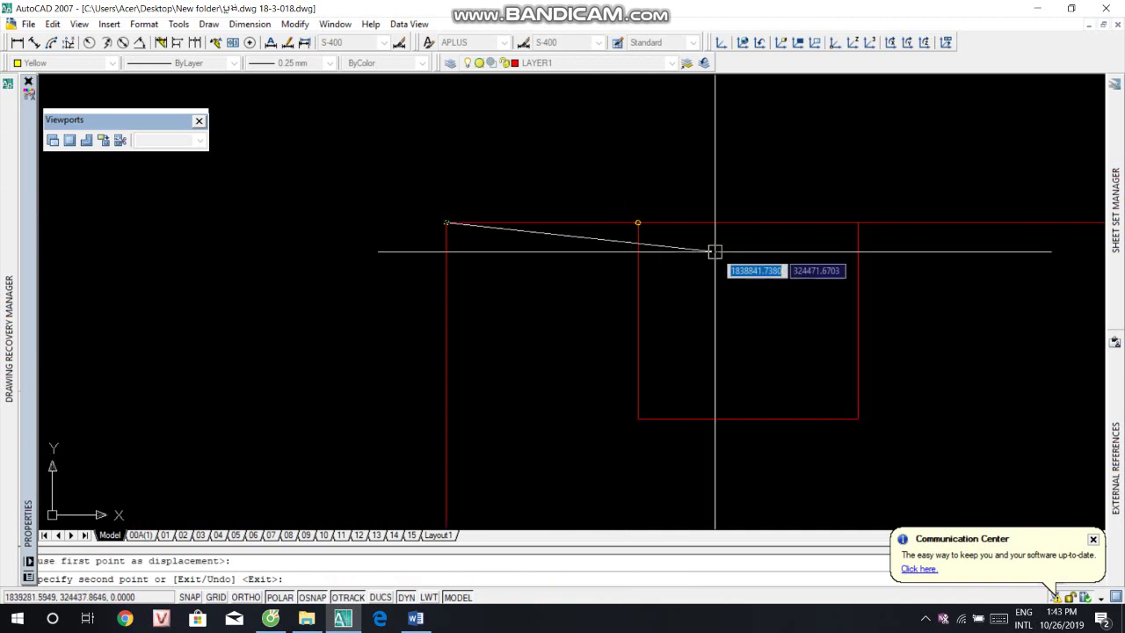
{"action": "scroll", "coordinate": [642, 246], "scroll_direction": "up", "scroll_amount": 2}
{"action": "scroll", "coordinate": [774, 209], "scroll_direction": "up", "scroll_amount": 2}
{"action": "scroll", "coordinate": [798, 195], "scroll_direction": "up", "scroll_amount": 1}
{"action": "left_click", "coordinate": [798, 195]}
{"action": "scroll", "coordinate": [801, 198], "scroll_direction": "down", "scroll_amount": 5}
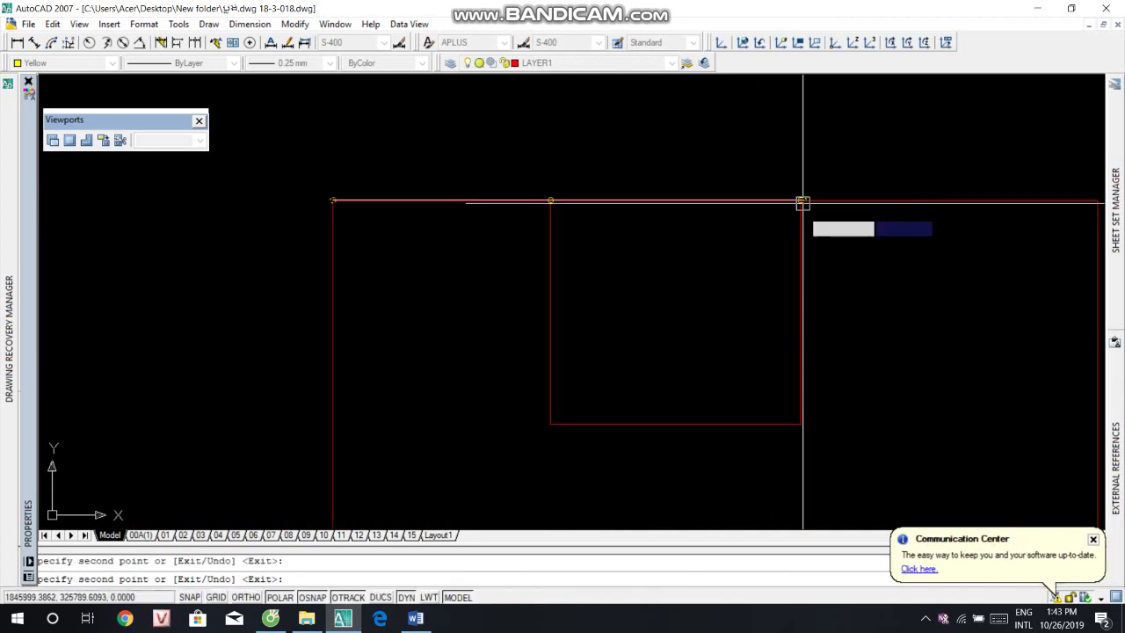
{"action": "scroll", "coordinate": [805, 352], "scroll_direction": "up", "scroll_amount": 2}
{"action": "scroll", "coordinate": [774, 312], "scroll_direction": "up", "scroll_amount": 2}
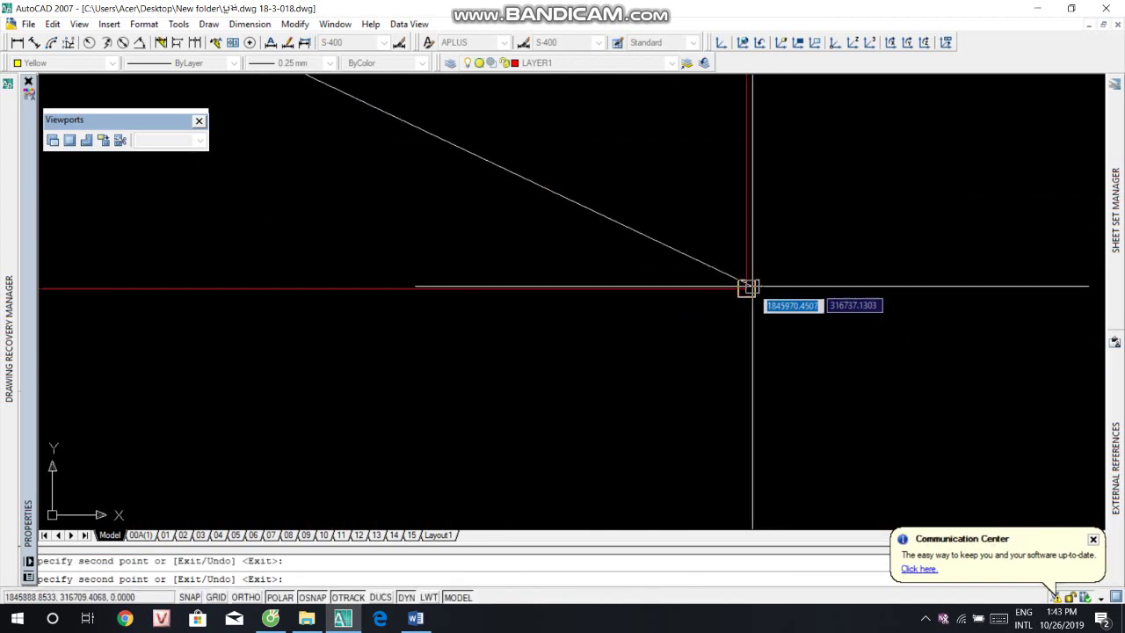
{"action": "left_click", "coordinate": [746, 289]}
Step: Cancel the unfinished copy, pan the drawing, and bring the Word notes forward
{"action": "scroll", "coordinate": [746, 290], "scroll_direction": "down", "scroll_amount": 3}
{"action": "scroll", "coordinate": [648, 349], "scroll_direction": "up", "scroll_amount": 3}
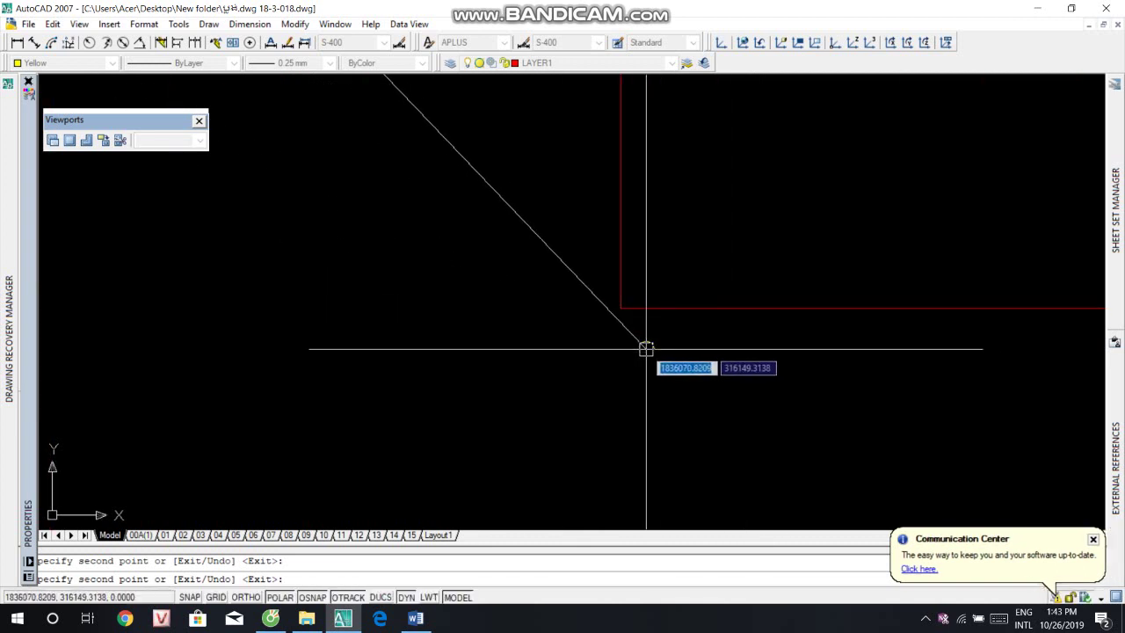
{"action": "scroll", "coordinate": [613, 287], "scroll_direction": "down", "scroll_amount": 3}
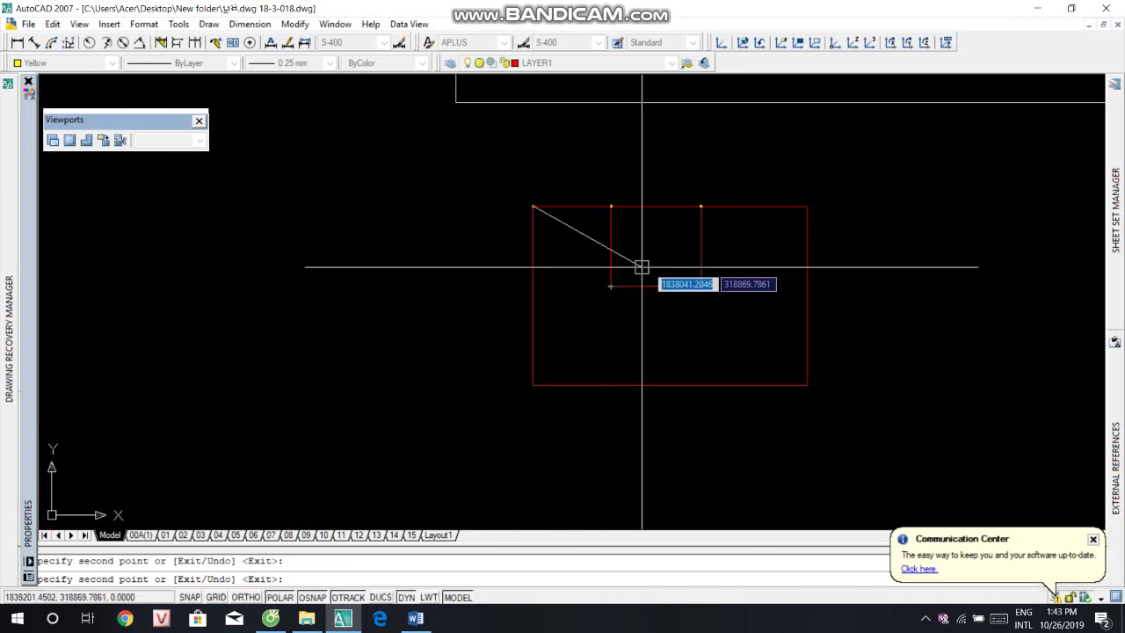
{"action": "scroll", "coordinate": [766, 291], "scroll_direction": "up", "scroll_amount": 4}
{"action": "scroll", "coordinate": [890, 270], "scroll_direction": "up", "scroll_amount": 2}
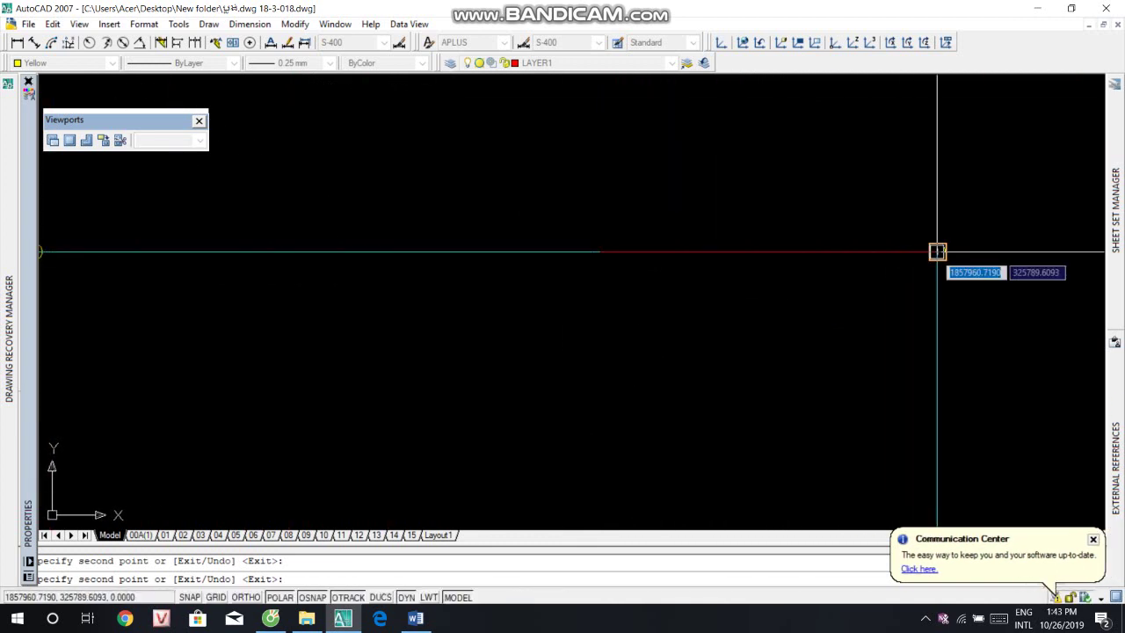
{"action": "scroll", "coordinate": [937, 251], "scroll_direction": "down", "scroll_amount": 5}
{"action": "scroll", "coordinate": [775, 309], "scroll_direction": "up", "scroll_amount": 2}
{"action": "scroll", "coordinate": [775, 310], "scroll_direction": "up", "scroll_amount": 5}
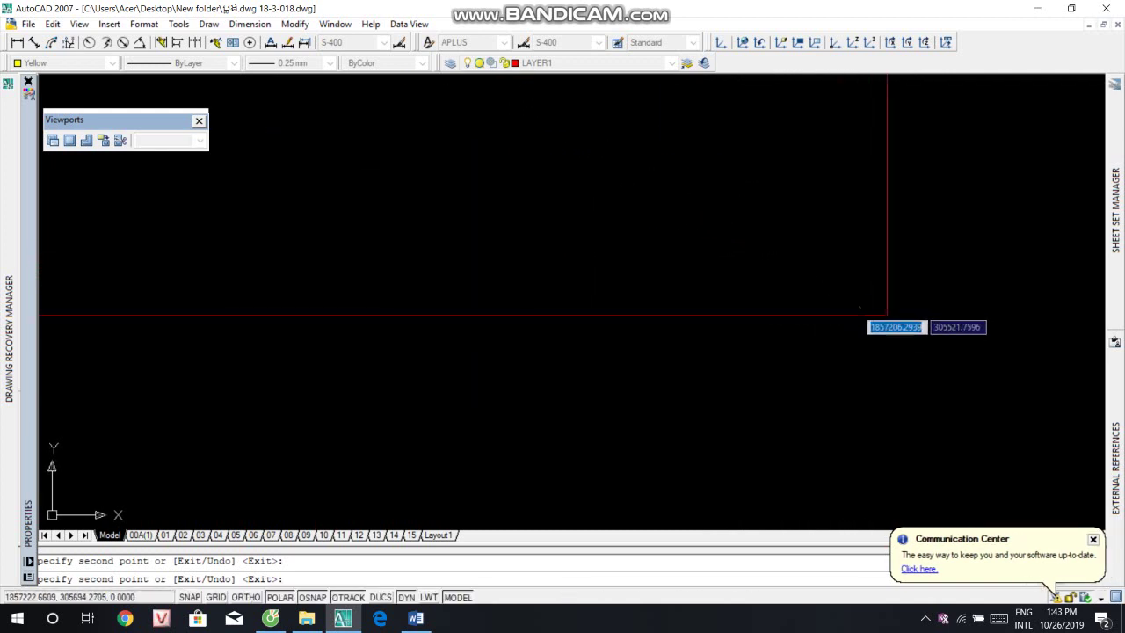
{"action": "scroll", "coordinate": [738, 290], "scroll_direction": "down", "scroll_amount": 4}
{"action": "scroll", "coordinate": [527, 325], "scroll_direction": "up", "scroll_amount": 1}
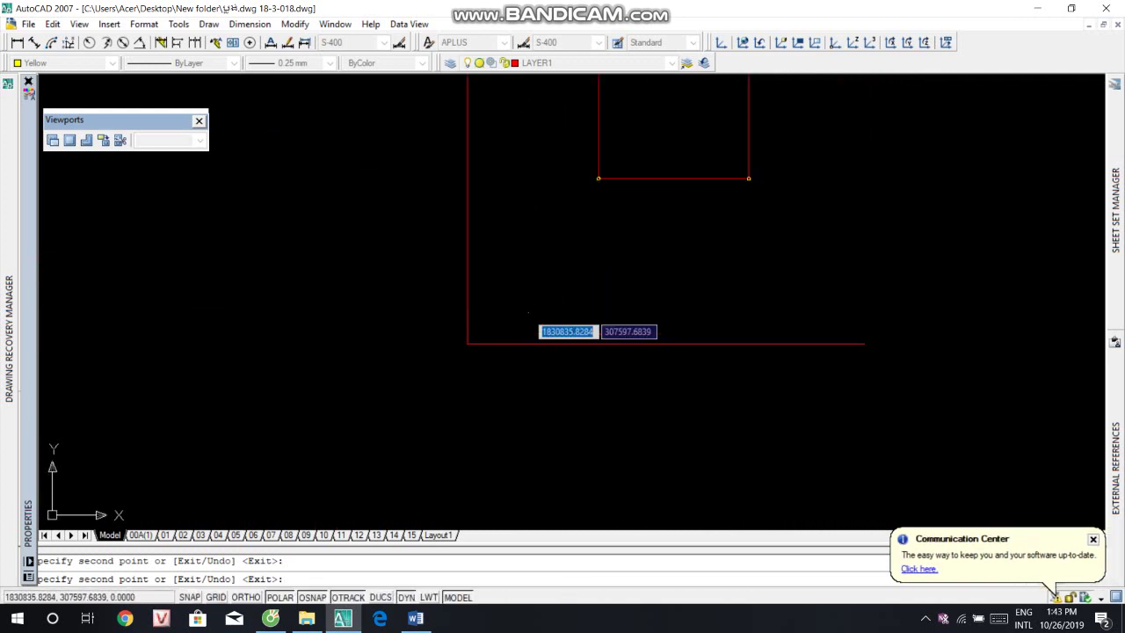
{"action": "scroll", "coordinate": [445, 357], "scroll_direction": "up", "scroll_amount": 1}
{"action": "scroll", "coordinate": [593, 274], "scroll_direction": "down", "scroll_amount": 5}
{"action": "scroll", "coordinate": [593, 273], "scroll_direction": "up", "scroll_amount": 2}
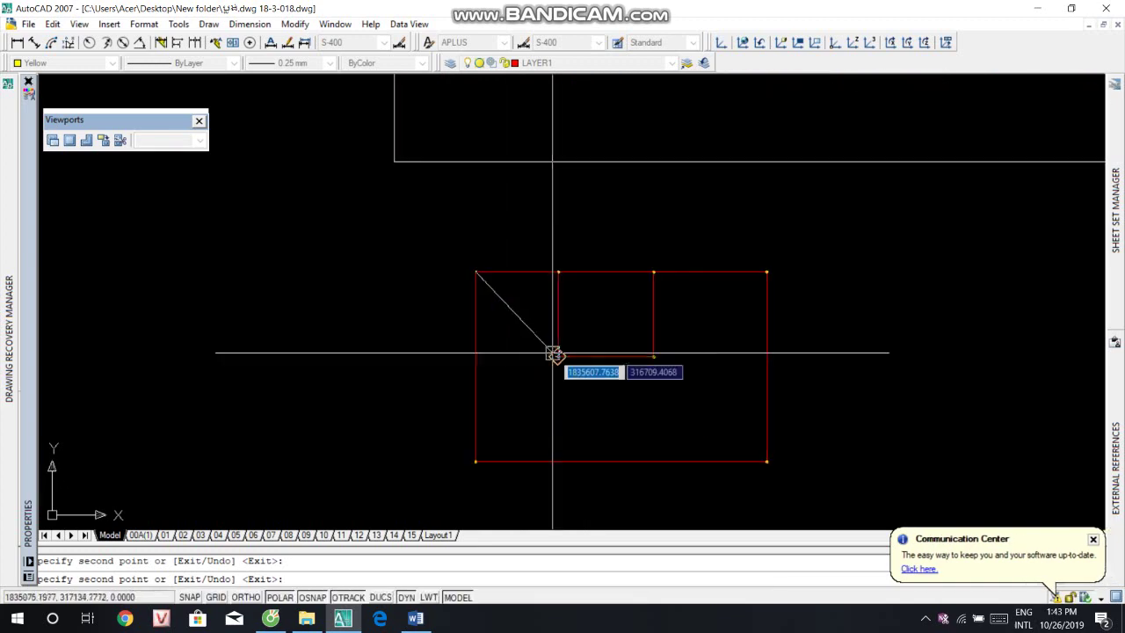
{"action": "scroll", "coordinate": [555, 357], "scroll_direction": "up", "scroll_amount": 1}
{"action": "scroll", "coordinate": [515, 370], "scroll_direction": "up", "scroll_amount": 1}
{"action": "key", "text": "Escape"}
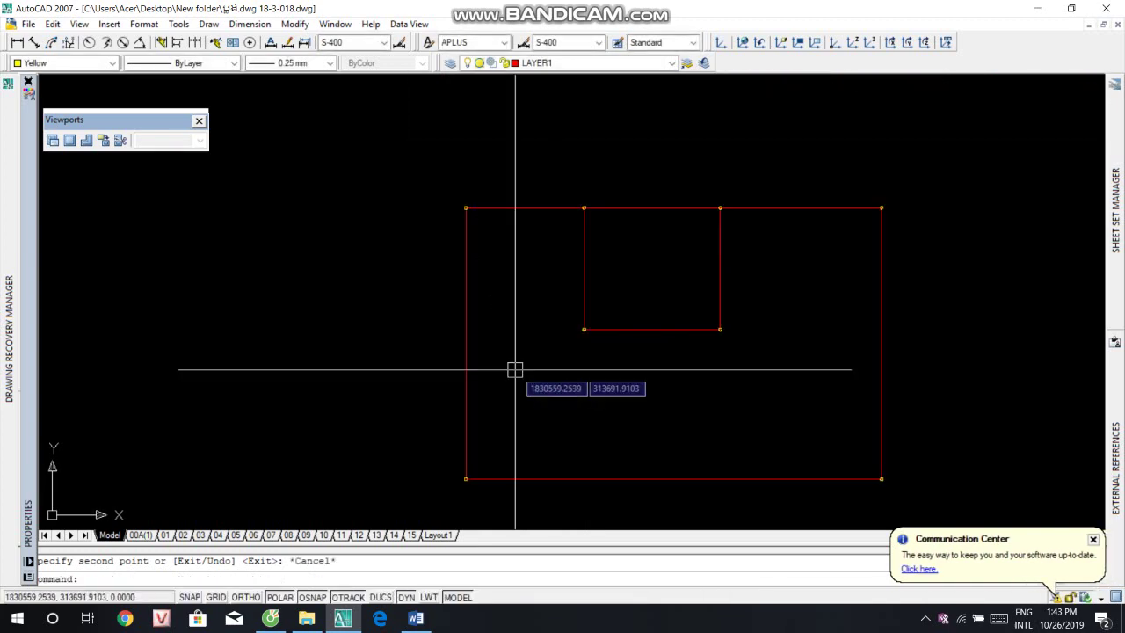
{"action": "left_click_drag", "start_coordinate": [516, 370], "coordinate": [548, 354]}
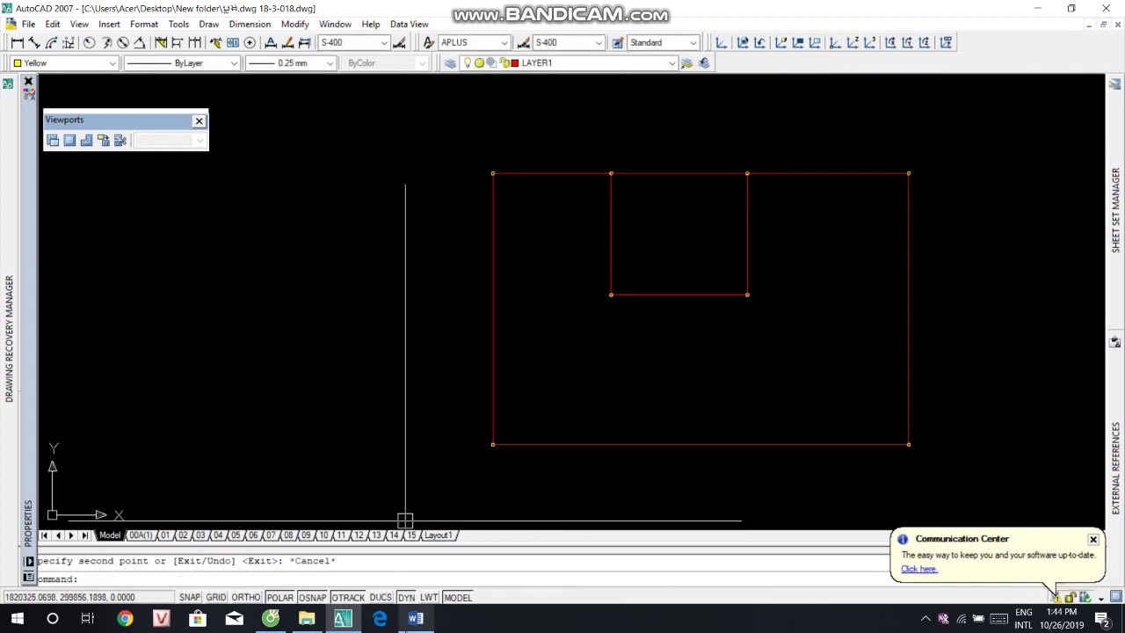
{"action": "left_click", "coordinate": [416, 618]}
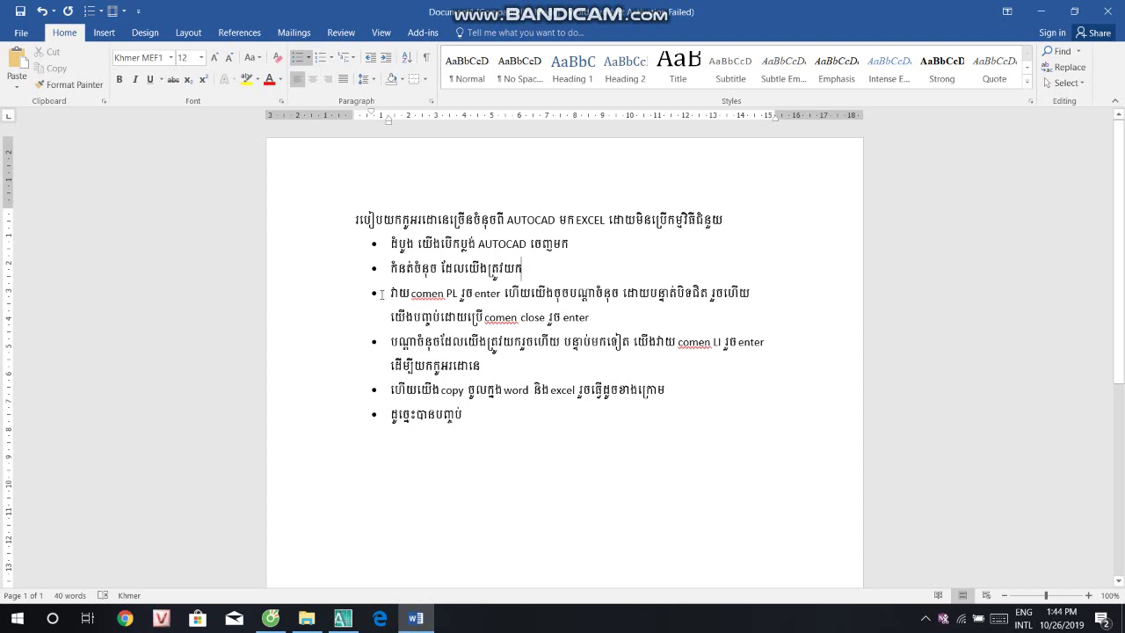
{"action": "left_click_drag", "start_coordinate": [749, 292], "coordinate": [752, 292]}
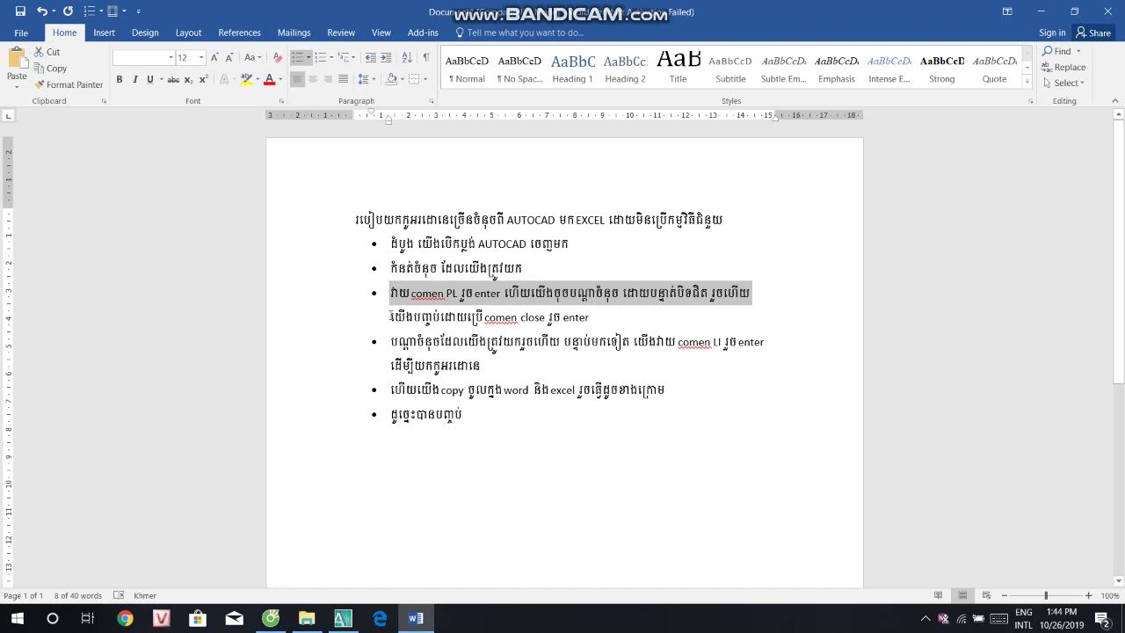
{"action": "left_click_drag", "start_coordinate": [387, 314], "coordinate": [590, 330]}
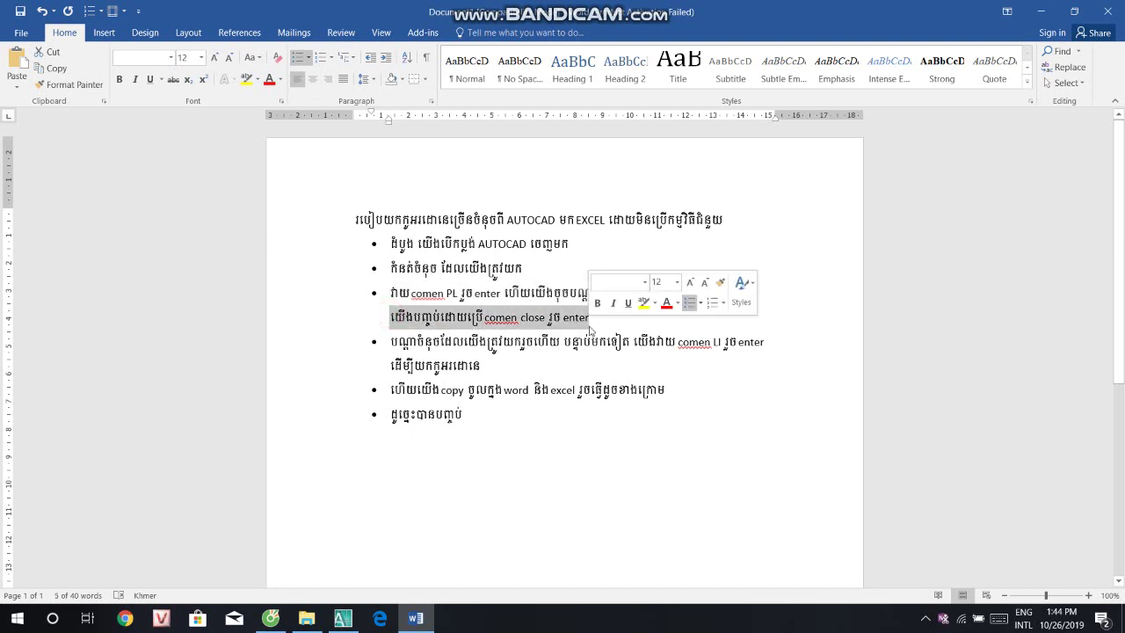
{"action": "left_click", "coordinate": [594, 327]}
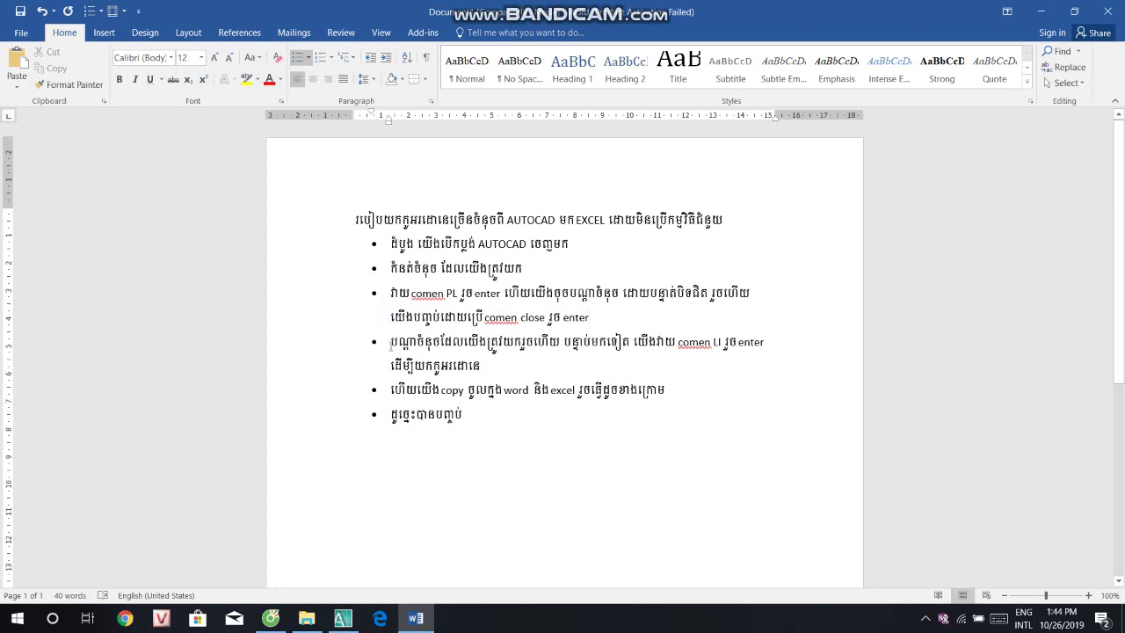
Step: Return to AutoCAD, glance at the Word notes, and zoom to view the circled corners
{"action": "left_click", "coordinate": [343, 619]}
{"action": "scroll", "coordinate": [555, 291], "scroll_direction": "up", "scroll_amount": 3}
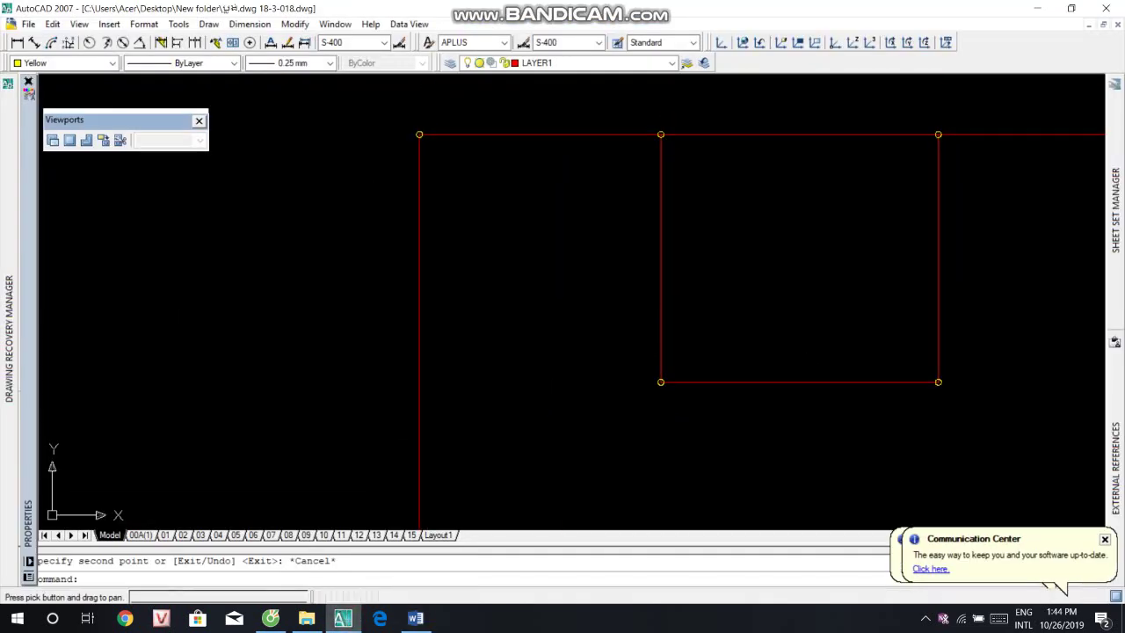
{"action": "scroll", "coordinate": [547, 318], "scroll_direction": "down", "scroll_amount": 2}
{"action": "scroll", "coordinate": [417, 301], "scroll_direction": "up", "scroll_amount": 2}
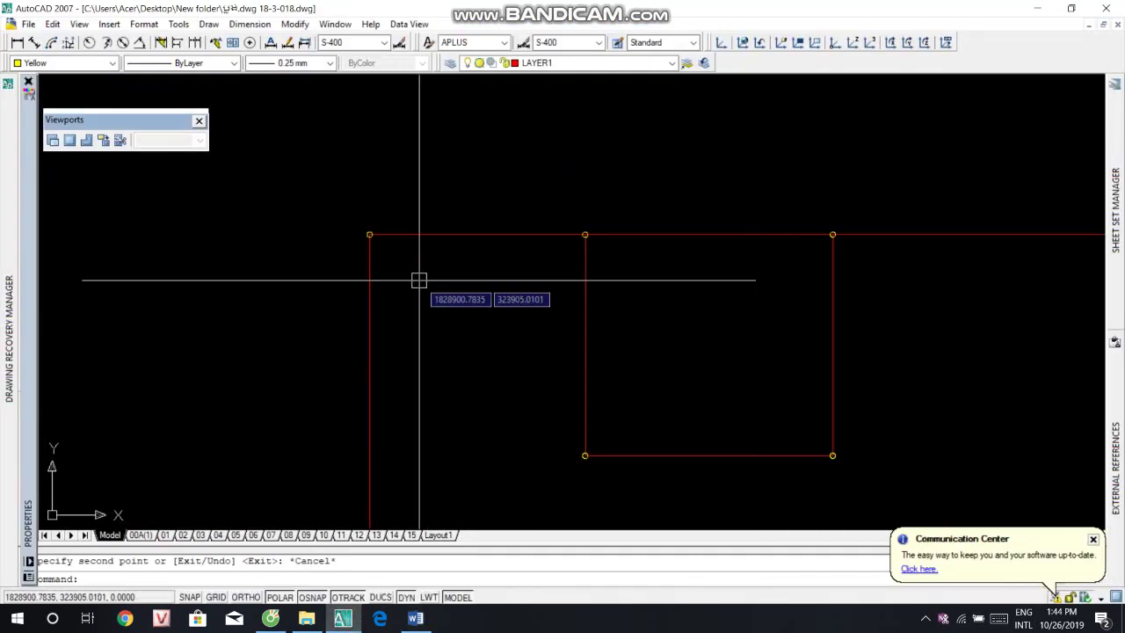
{"action": "scroll", "coordinate": [435, 257], "scroll_direction": "up", "scroll_amount": 2}
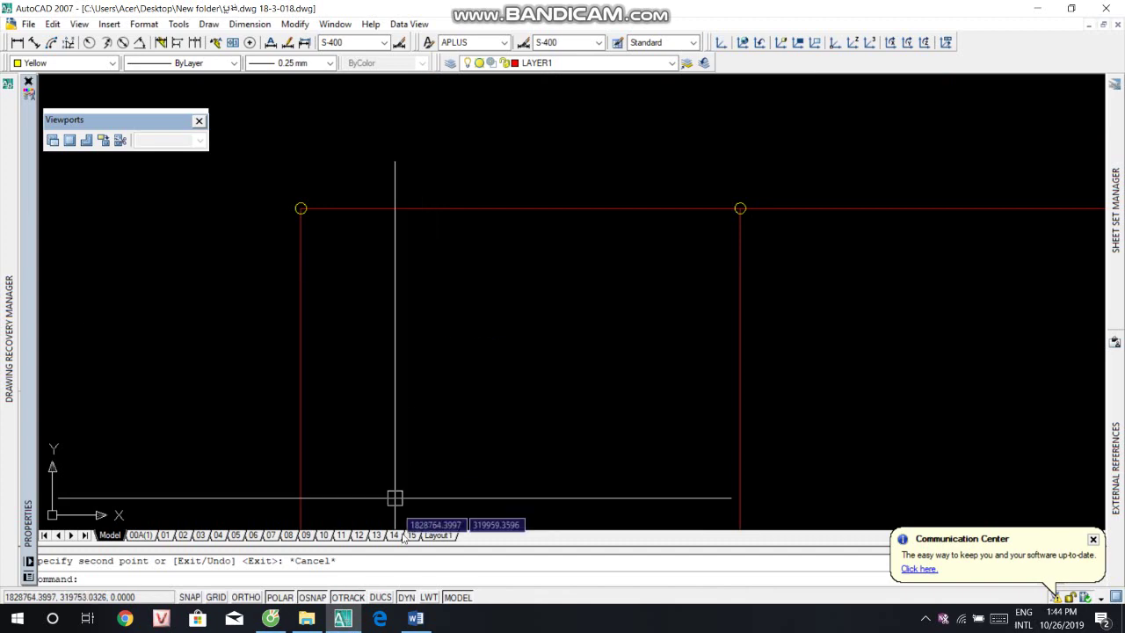
{"action": "left_click", "coordinate": [415, 619]}
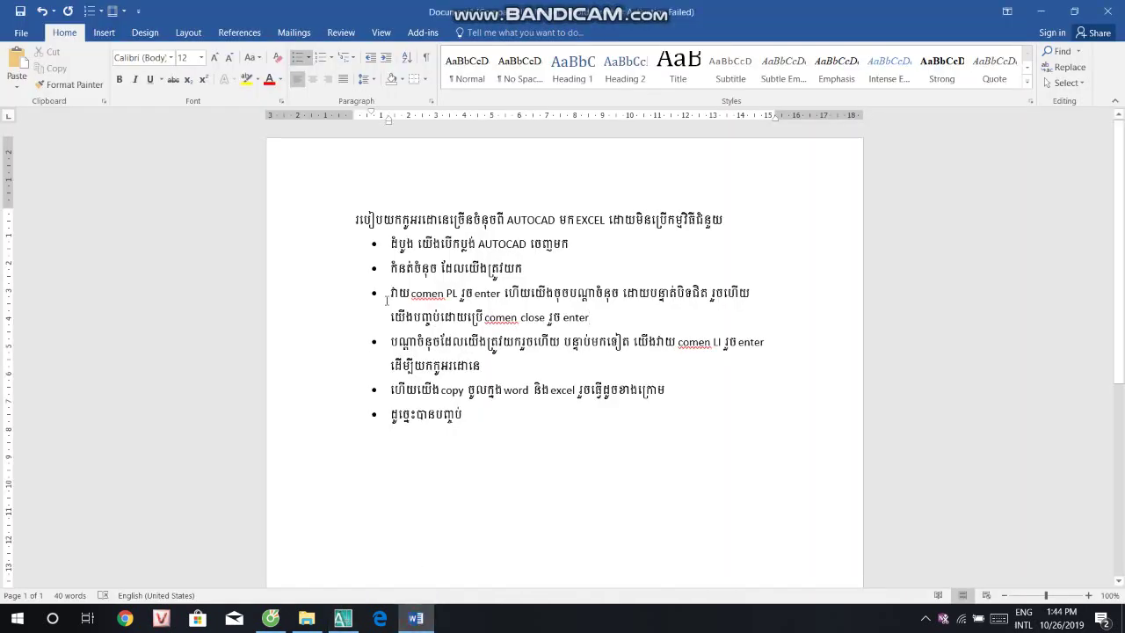
{"action": "left_click", "coordinate": [341, 621]}
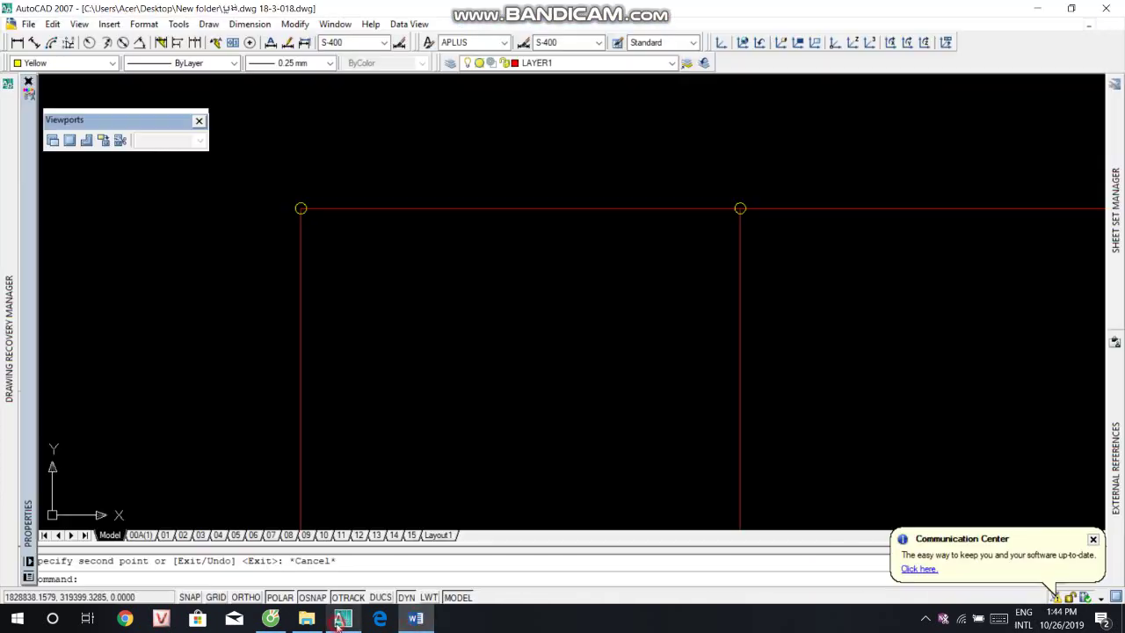
{"action": "scroll", "coordinate": [493, 317], "scroll_direction": "up", "scroll_amount": 3}
{"action": "scroll", "coordinate": [540, 360], "scroll_direction": "down", "scroll_amount": 4}
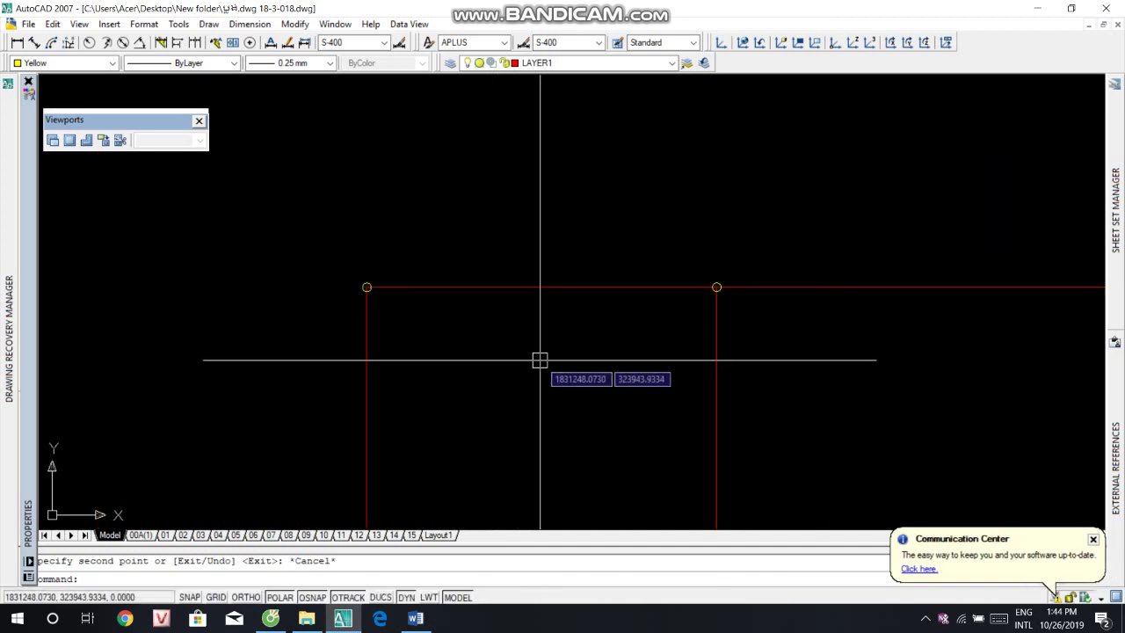
{"action": "type", "text": "pl"}
Step: Start a polyline at the first red corner and add vertices at the next two corners
{"action": "key", "text": "Return"}
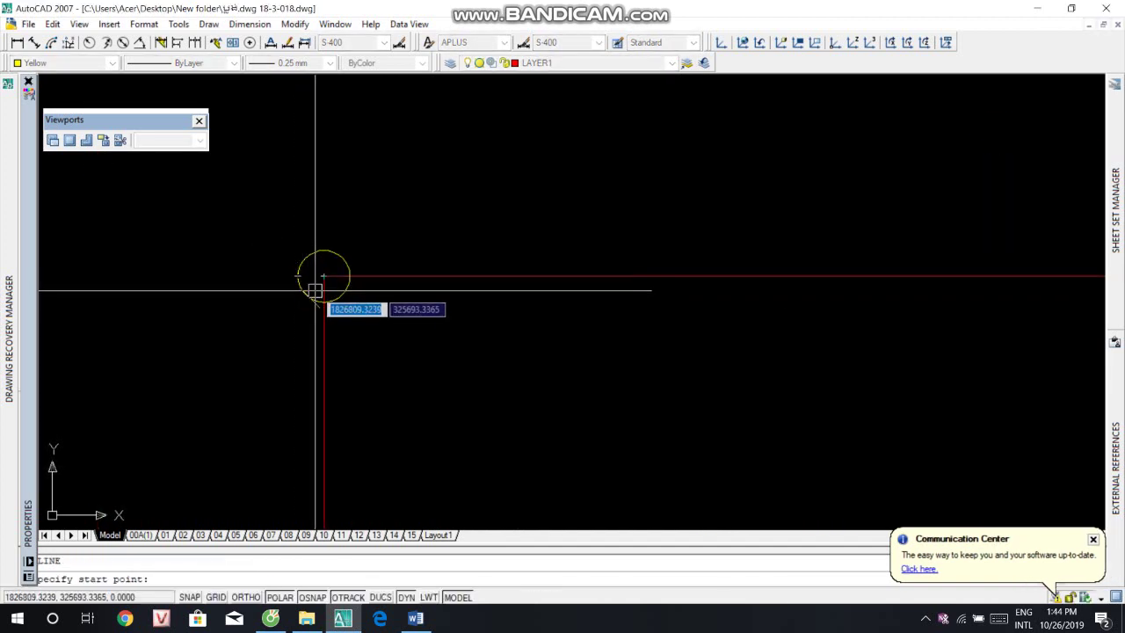
{"action": "left_click", "coordinate": [325, 276]}
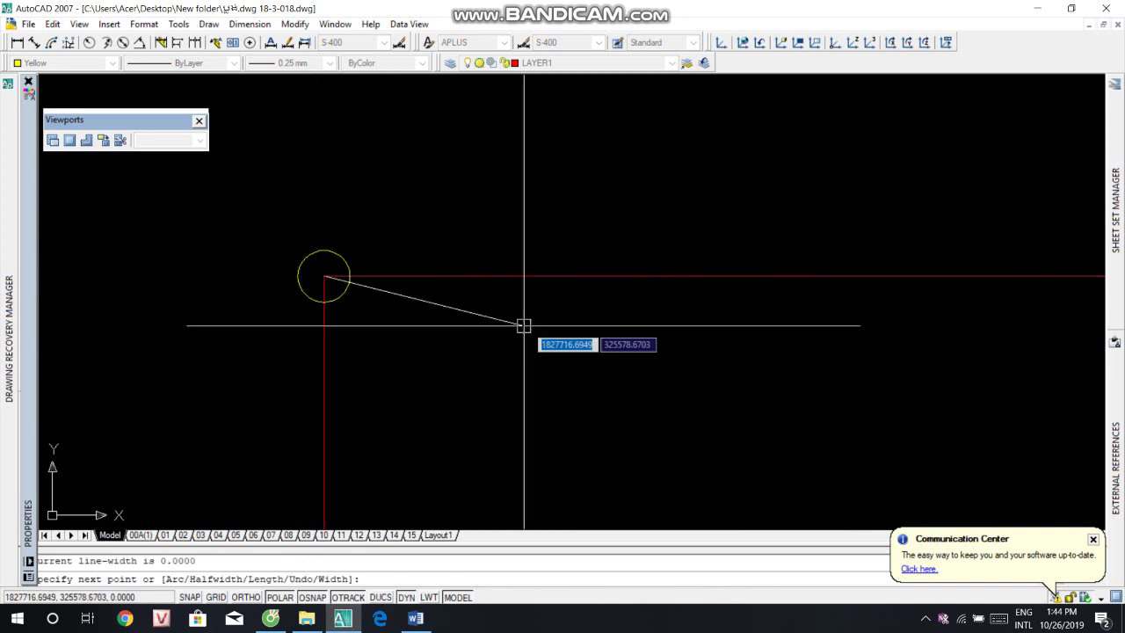
{"action": "scroll", "coordinate": [522, 326], "scroll_direction": "up", "scroll_amount": 3}
{"action": "scroll", "coordinate": [507, 299], "scroll_direction": "up", "scroll_amount": 2}
{"action": "scroll", "coordinate": [760, 275], "scroll_direction": "up", "scroll_amount": 3}
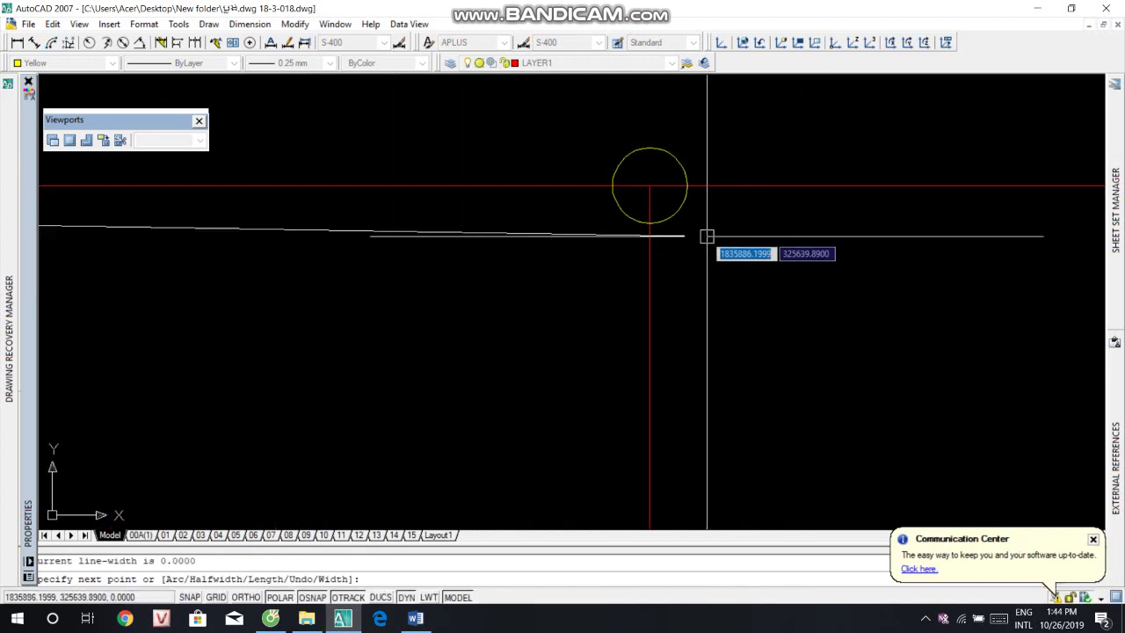
{"action": "left_click", "coordinate": [650, 185]}
{"action": "scroll", "coordinate": [661, 204], "scroll_direction": "down", "scroll_amount": 5}
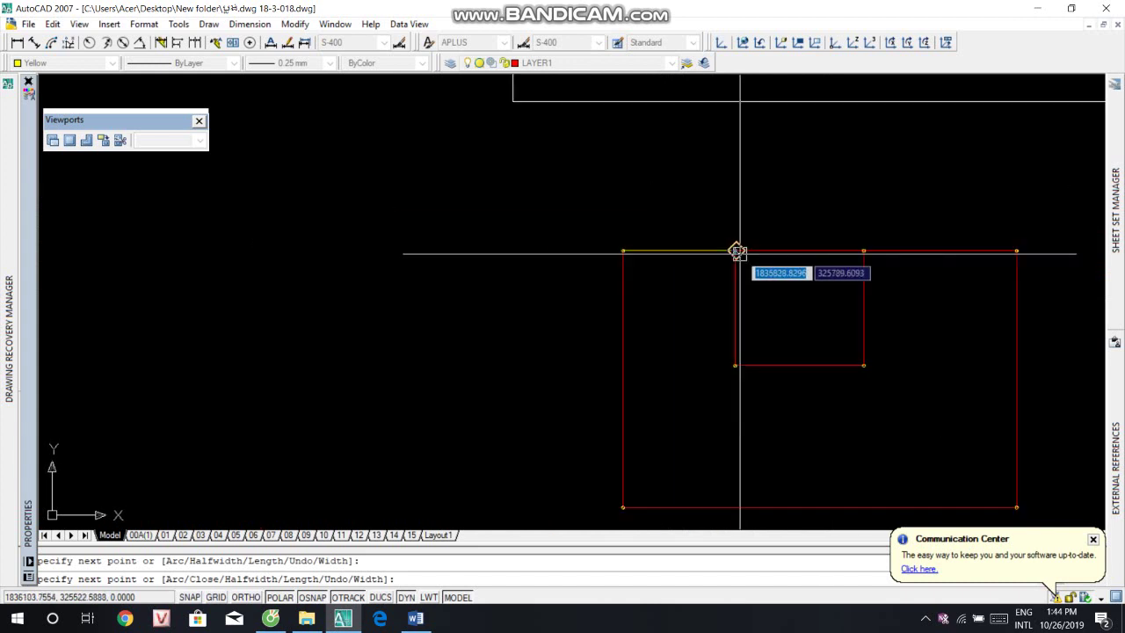
{"action": "scroll", "coordinate": [736, 251], "scroll_direction": "down", "scroll_amount": 2}
{"action": "scroll", "coordinate": [683, 354], "scroll_direction": "up", "scroll_amount": 4}
{"action": "scroll", "coordinate": [598, 263], "scroll_direction": "up", "scroll_amount": 3}
{"action": "scroll", "coordinate": [615, 259], "scroll_direction": "down", "scroll_amount": 2}
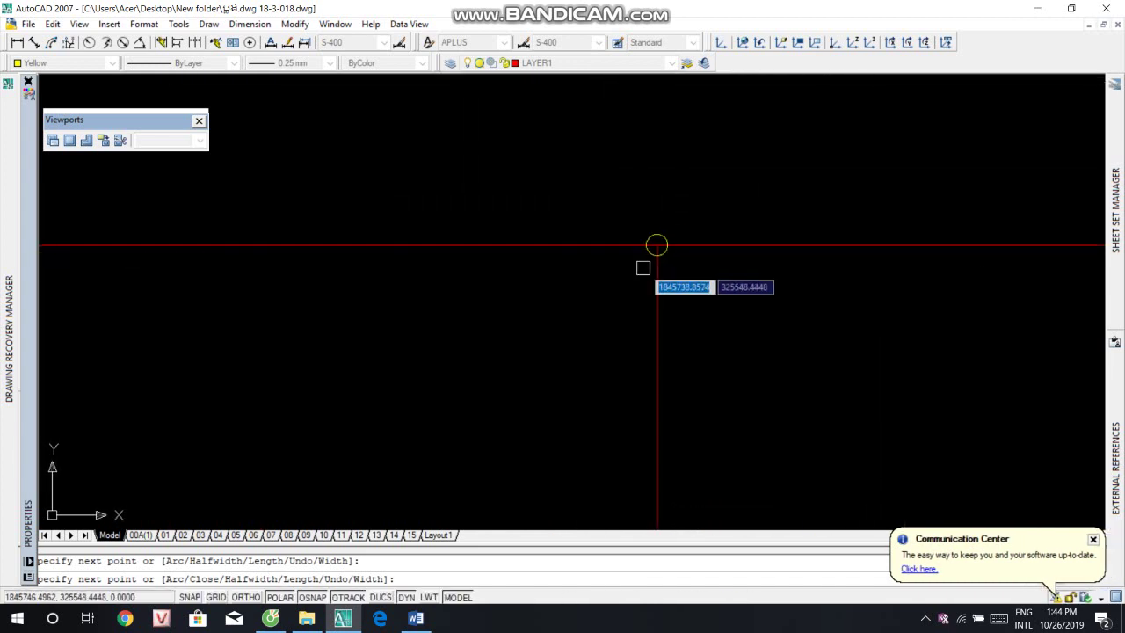
{"action": "left_click", "coordinate": [658, 237]}
Step: Continue the polyline through the next two circled rectangle corners
{"action": "scroll", "coordinate": [495, 367], "scroll_direction": "down", "scroll_amount": 3}
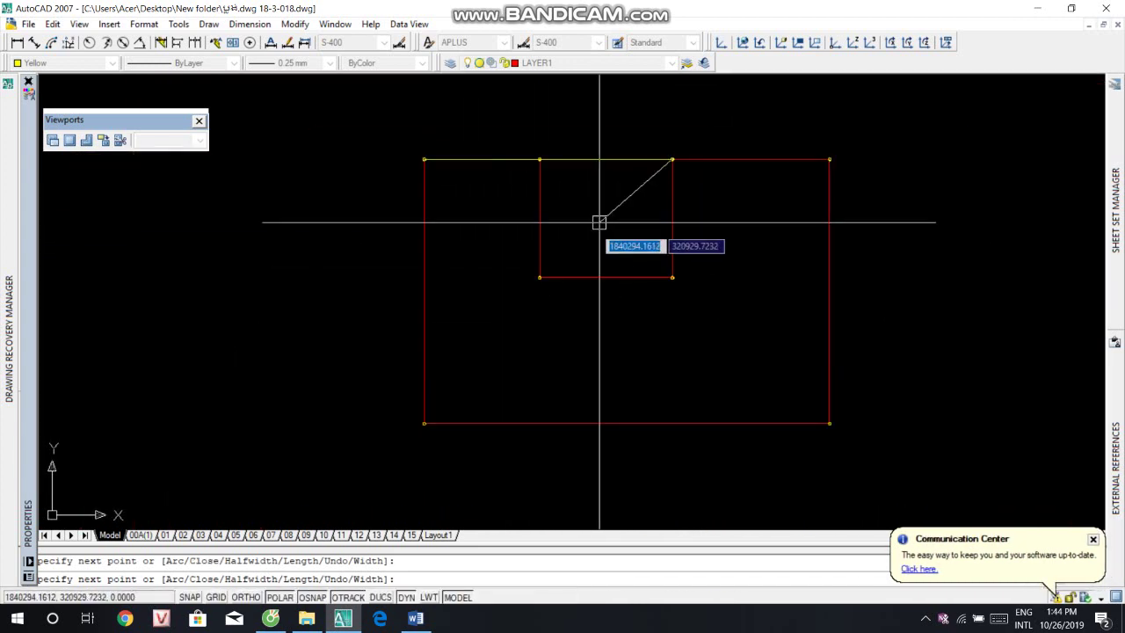
{"action": "scroll", "coordinate": [846, 118], "scroll_direction": "up", "scroll_amount": 2}
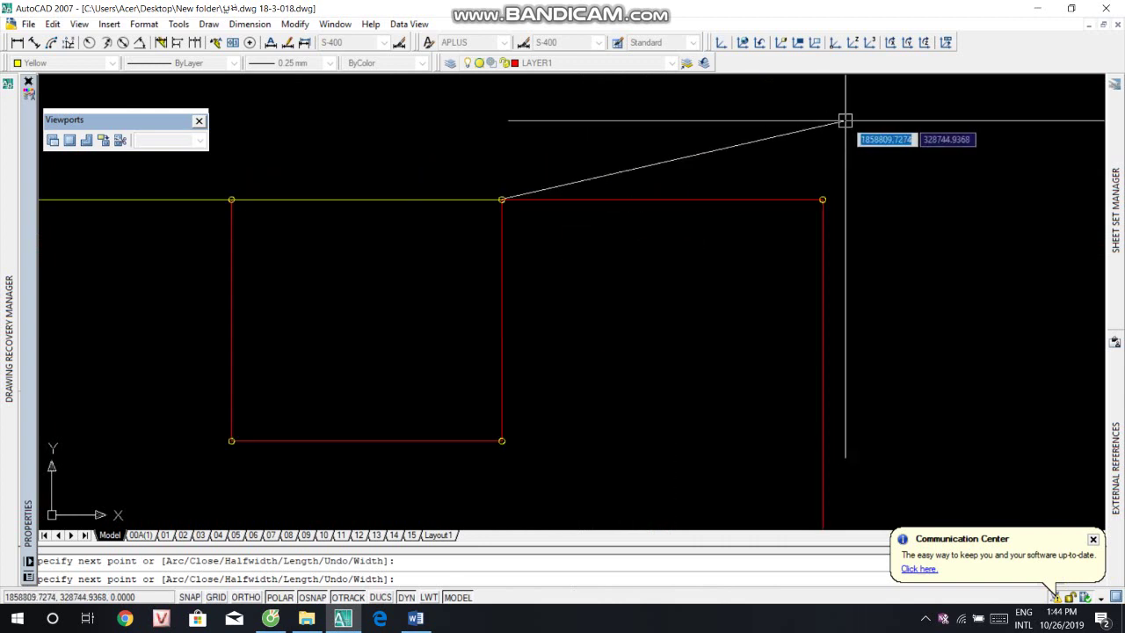
{"action": "scroll", "coordinate": [829, 188], "scroll_direction": "up", "scroll_amount": 2}
{"action": "scroll", "coordinate": [801, 231], "scroll_direction": "up", "scroll_amount": 2}
{"action": "scroll", "coordinate": [802, 258], "scroll_direction": "up", "scroll_amount": 2}
{"action": "scroll", "coordinate": [802, 259], "scroll_direction": "down", "scroll_amount": 2}
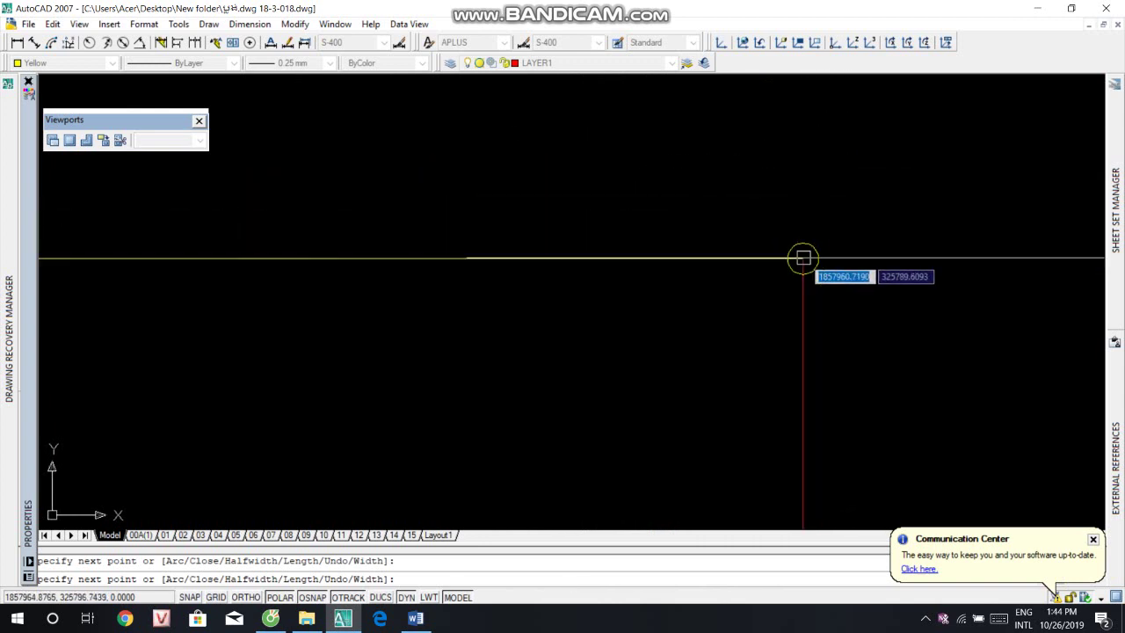
{"action": "scroll", "coordinate": [791, 170], "scroll_direction": "down", "scroll_amount": 2}
{"action": "scroll", "coordinate": [791, 243], "scroll_direction": "down", "scroll_amount": 2}
{"action": "scroll", "coordinate": [808, 214], "scroll_direction": "up", "scroll_amount": 4}
{"action": "scroll", "coordinate": [808, 215], "scroll_direction": "up", "scroll_amount": 3}
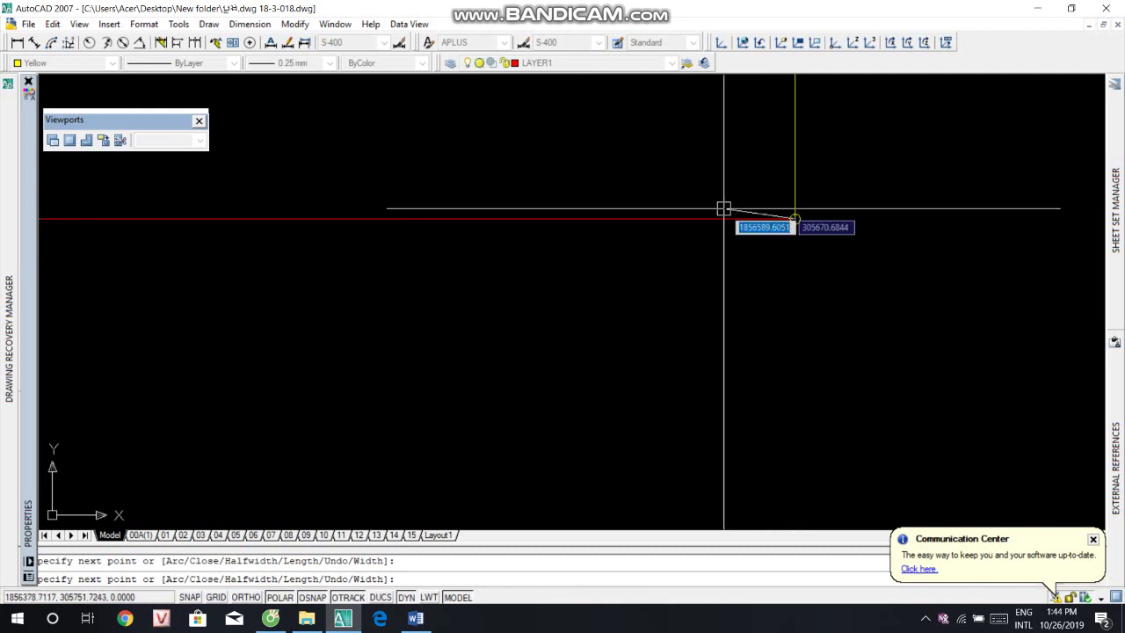
{"action": "scroll", "coordinate": [733, 356], "scroll_direction": "down", "scroll_amount": 2}
{"action": "scroll", "coordinate": [659, 369], "scroll_direction": "down", "scroll_amount": 2}
{"action": "scroll", "coordinate": [539, 290], "scroll_direction": "up", "scroll_amount": 4}
{"action": "scroll", "coordinate": [615, 304], "scroll_direction": "up", "scroll_amount": 3}
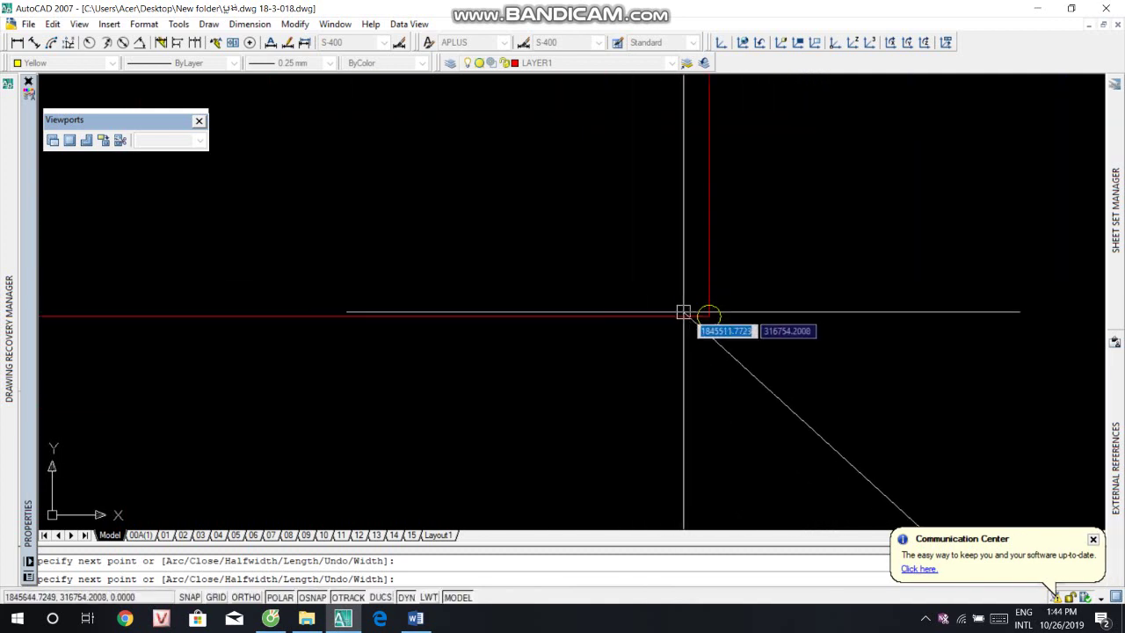
{"action": "left_click", "coordinate": [744, 326]}
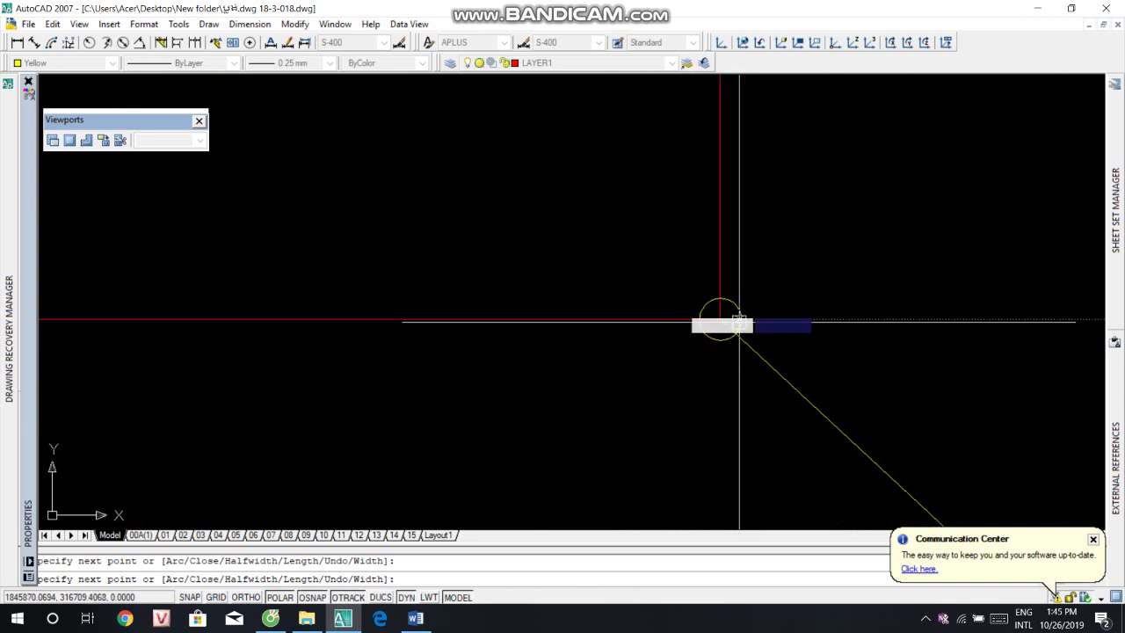
{"action": "scroll", "coordinate": [615, 312], "scroll_direction": "down", "scroll_amount": 2}
{"action": "scroll", "coordinate": [445, 301], "scroll_direction": "up", "scroll_amount": 2}
{"action": "scroll", "coordinate": [562, 333], "scroll_direction": "up", "scroll_amount": 2}
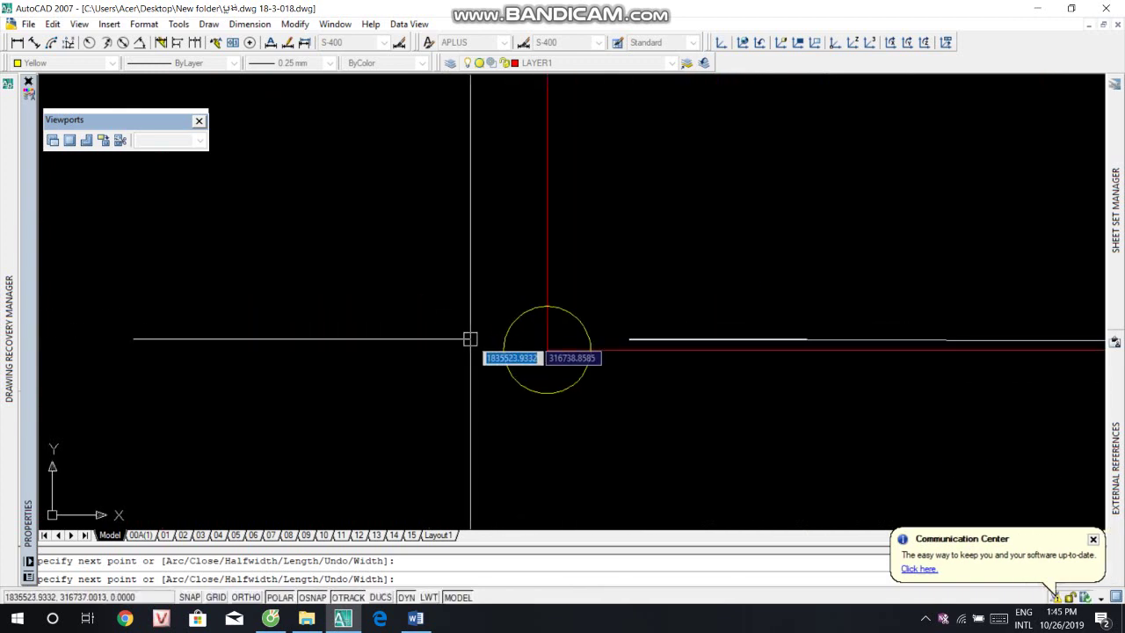
{"action": "left_click", "coordinate": [545, 349]}
Step: Close the polyline back to its starting corner with C
{"action": "scroll", "coordinate": [545, 349], "scroll_direction": "down", "scroll_amount": 2}
{"action": "scroll", "coordinate": [505, 429], "scroll_direction": "down", "scroll_amount": 3}
{"action": "scroll", "coordinate": [565, 343], "scroll_direction": "up", "scroll_amount": 5}
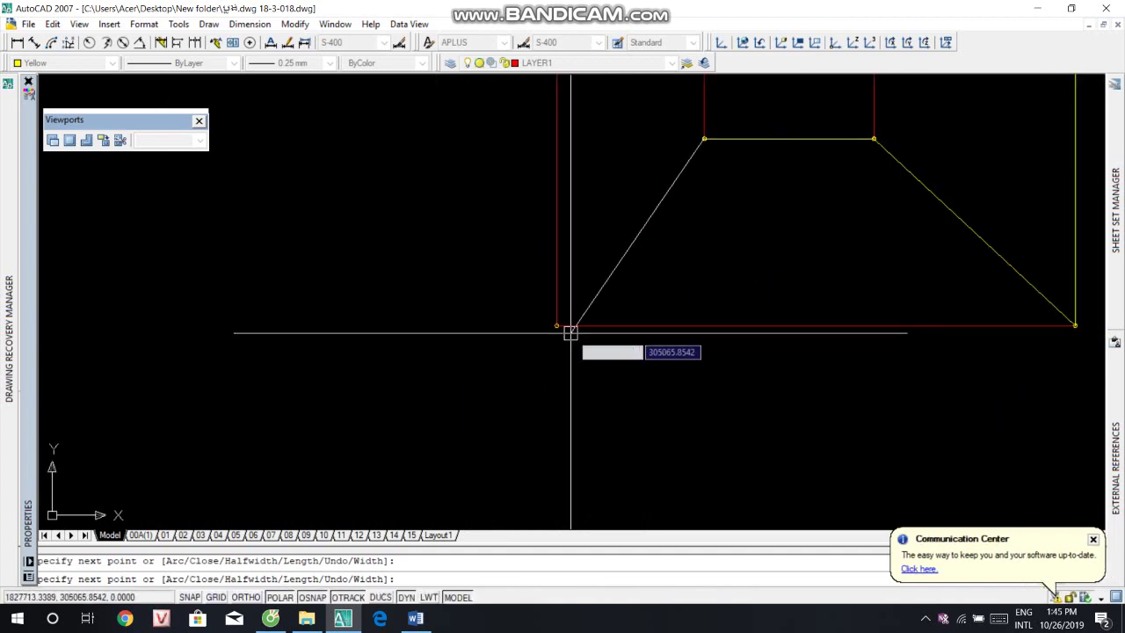
{"action": "scroll", "coordinate": [525, 312], "scroll_direction": "up", "scroll_amount": 3}
{"action": "scroll", "coordinate": [557, 357], "scroll_direction": "up", "scroll_amount": 3}
{"action": "scroll", "coordinate": [574, 355], "scroll_direction": "up", "scroll_amount": 3}
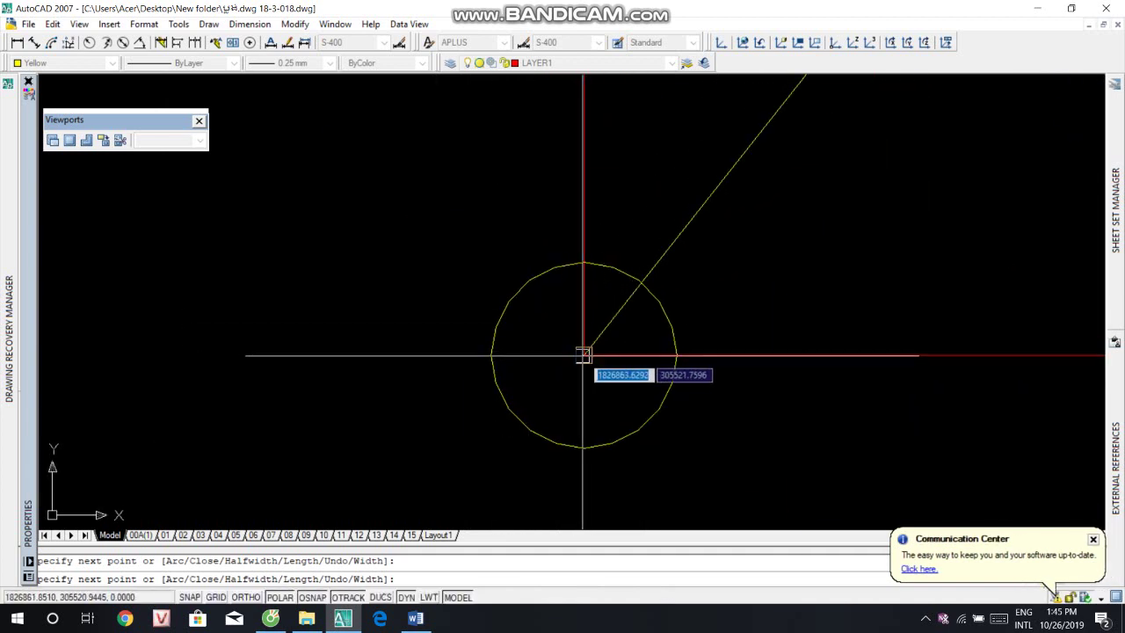
{"action": "scroll", "coordinate": [574, 355], "scroll_direction": "down", "scroll_amount": 5}
{"action": "scroll", "coordinate": [603, 299], "scroll_direction": "down", "scroll_amount": 5}
{"action": "scroll", "coordinate": [585, 183], "scroll_direction": "down", "scroll_amount": 5}
{"action": "scroll", "coordinate": [628, 371], "scroll_direction": "up", "scroll_amount": 3}
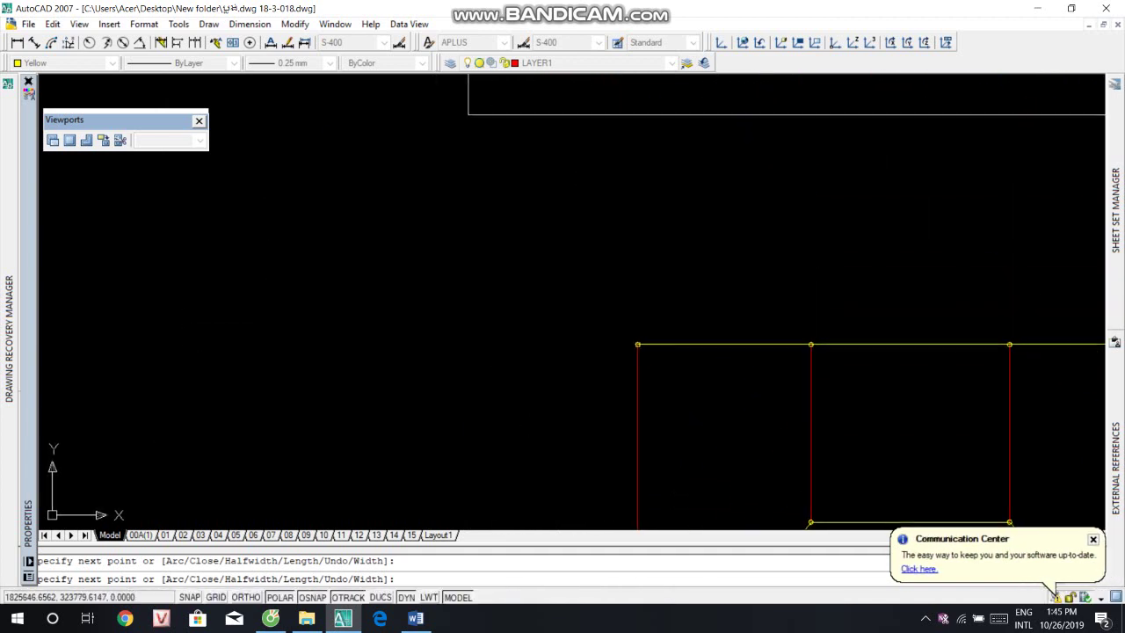
{"action": "scroll", "coordinate": [627, 372], "scroll_direction": "up", "scroll_amount": 3}
{"action": "scroll", "coordinate": [618, 360], "scroll_direction": "up", "scroll_amount": 3}
{"action": "scroll", "coordinate": [612, 322], "scroll_direction": "up", "scroll_amount": 3}
{"action": "scroll", "coordinate": [628, 355], "scroll_direction": "up", "scroll_amount": 3}
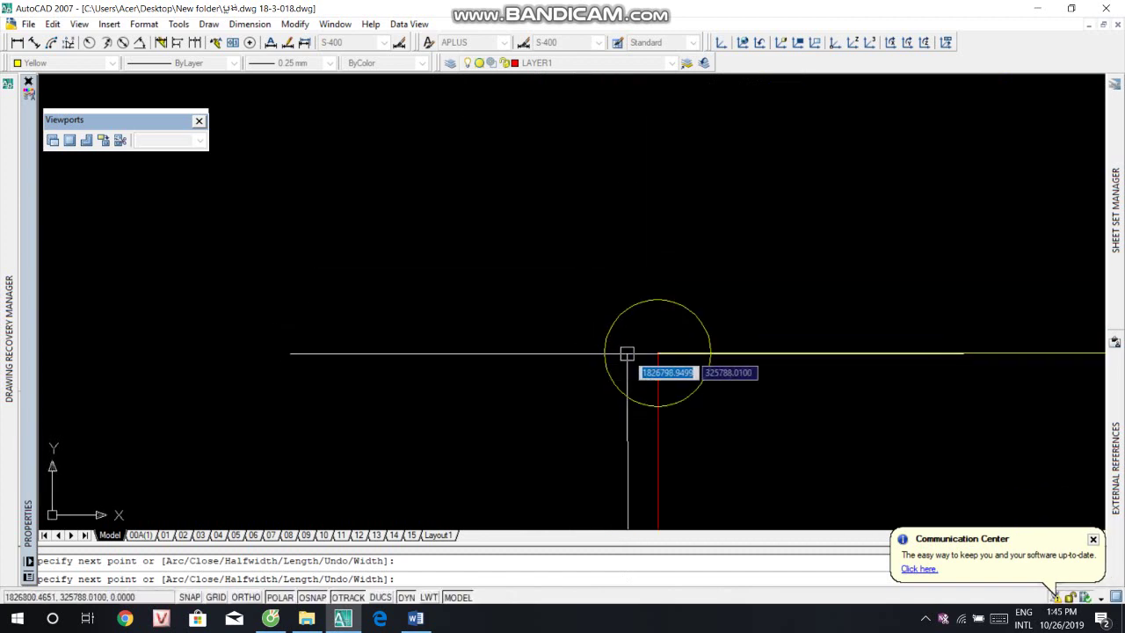
{"action": "scroll", "coordinate": [678, 379], "scroll_direction": "up", "scroll_amount": 3}
{"action": "scroll", "coordinate": [798, 284], "scroll_direction": "down", "scroll_amount": 5}
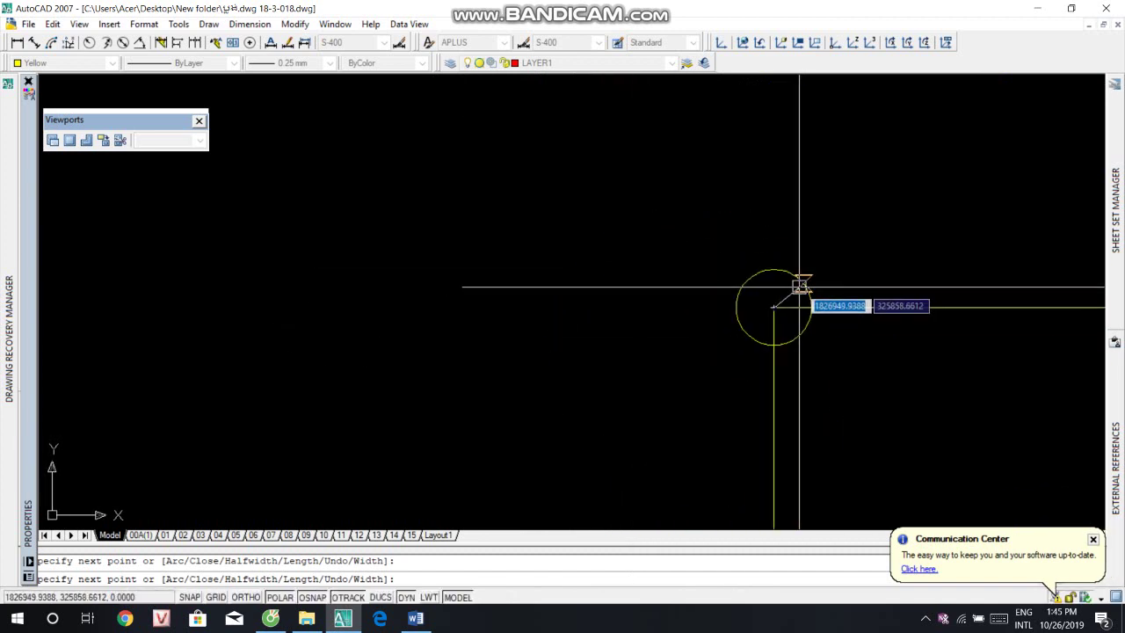
{"action": "type", "text": "close"}
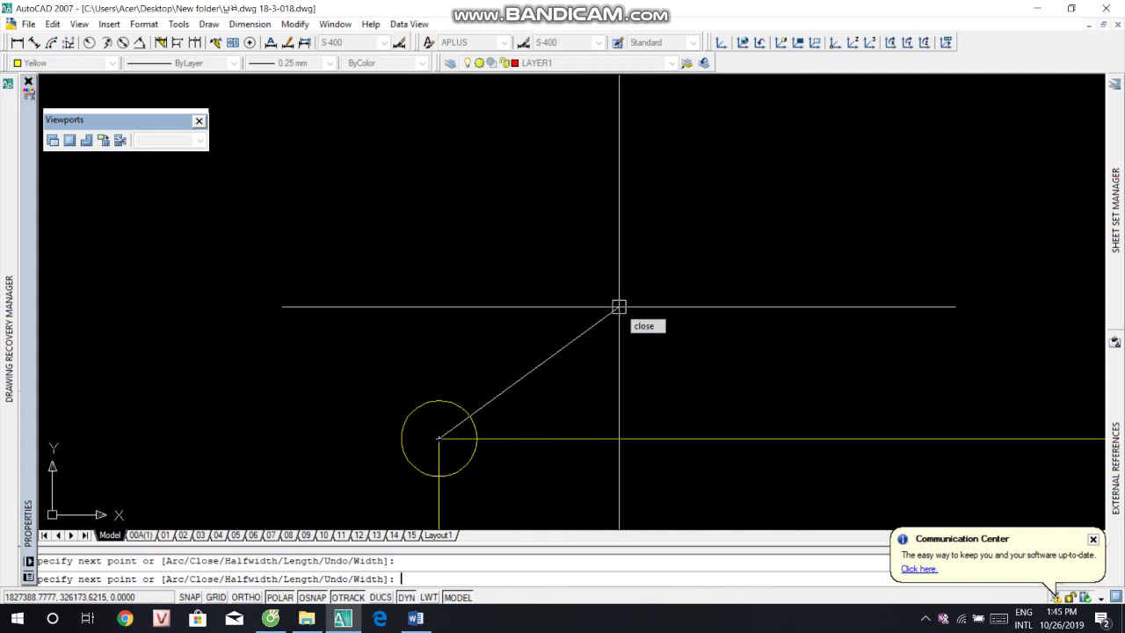
{"action": "key", "text": "Return"}
{"action": "scroll", "coordinate": [625, 334], "scroll_direction": "down", "scroll_amount": 2}
{"action": "scroll", "coordinate": [650, 378], "scroll_direction": "up", "scroll_amount": 3}
Step: List the yellow polyline to show its area, perimeter and nine vertex coordinates
{"action": "scroll", "coordinate": [616, 369], "scroll_direction": "down", "scroll_amount": 2}
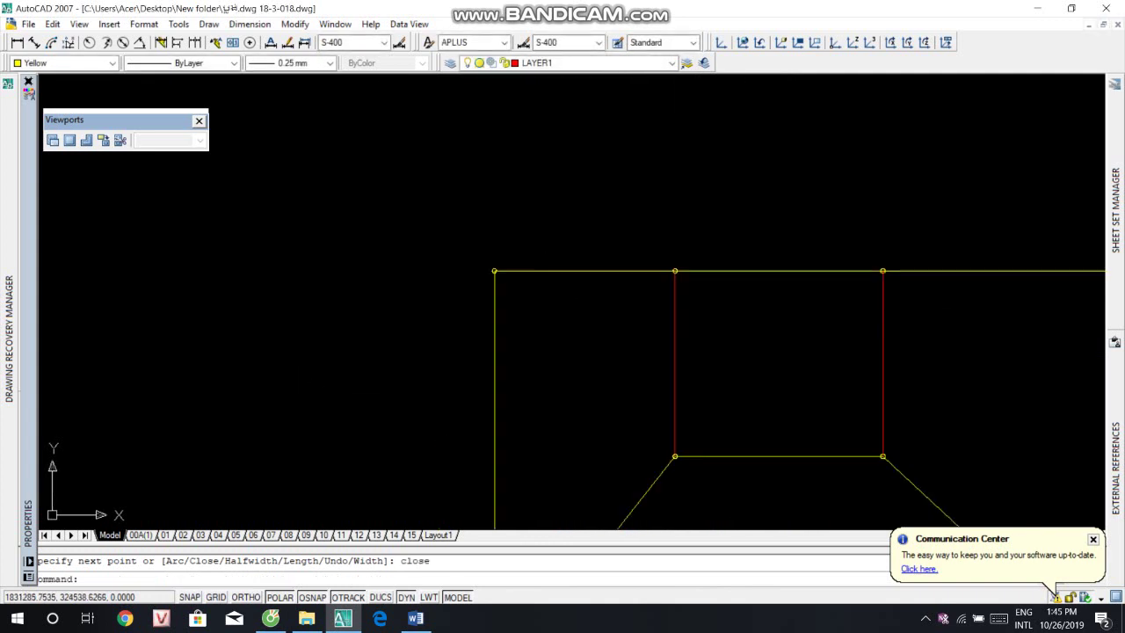
{"action": "scroll", "coordinate": [573, 261], "scroll_direction": "down", "scroll_amount": 4}
{"action": "scroll", "coordinate": [543, 248], "scroll_direction": "up", "scroll_amount": 2}
{"action": "left_click", "coordinate": [537, 243]}
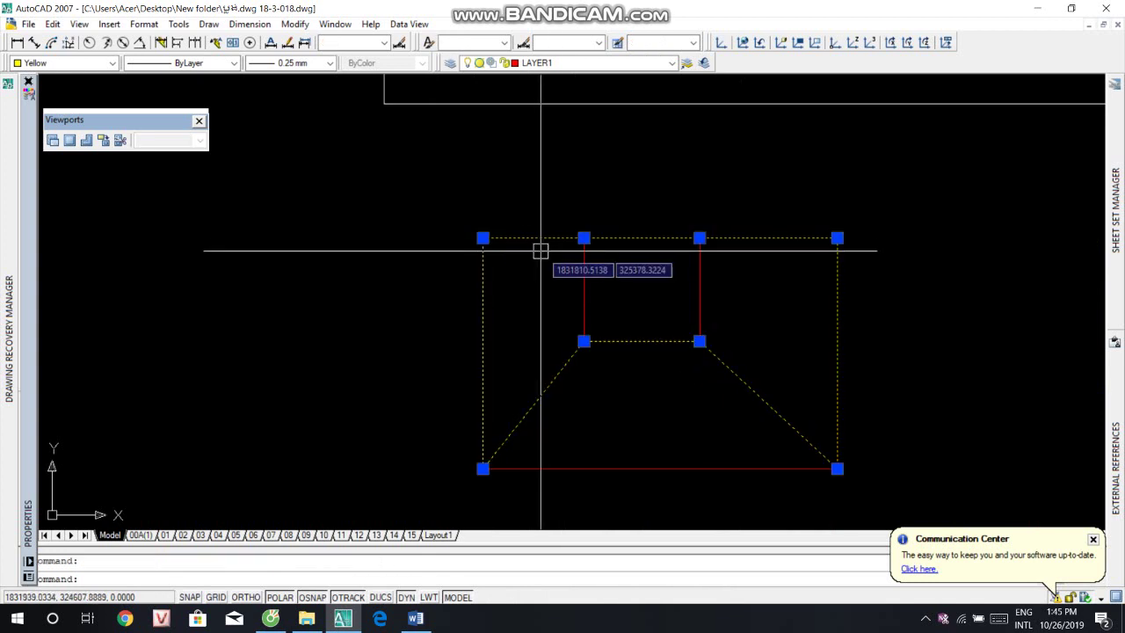
{"action": "left_click", "coordinate": [415, 620]}
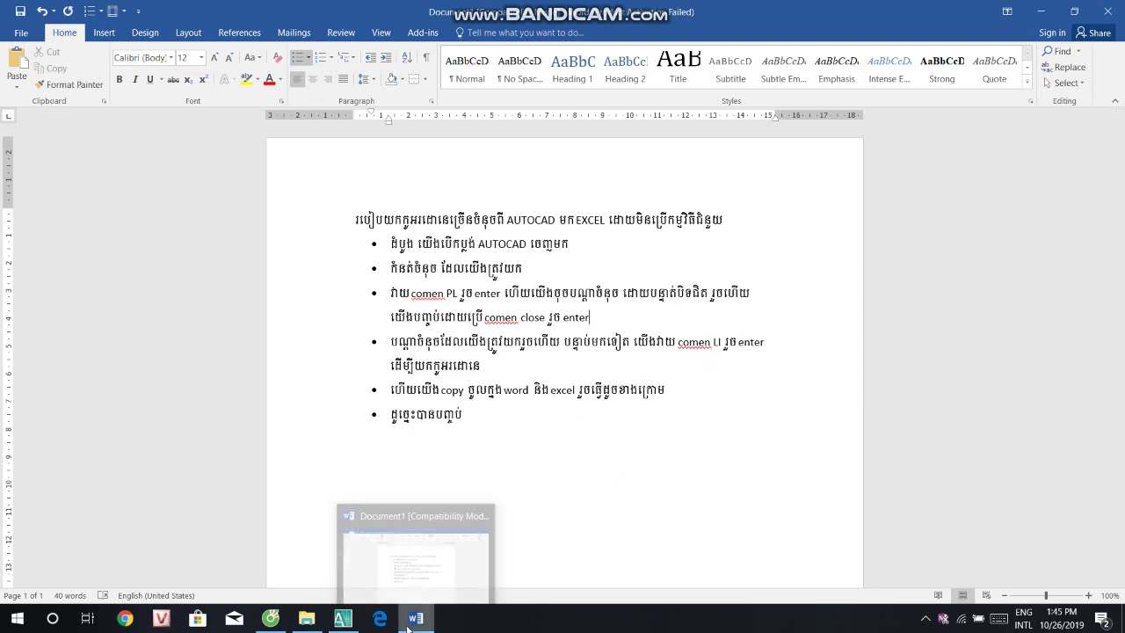
{"action": "left_click", "coordinate": [343, 618]}
{"action": "scroll", "coordinate": [541, 310], "scroll_direction": "up", "scroll_amount": 2}
{"action": "type", "text": "li"}
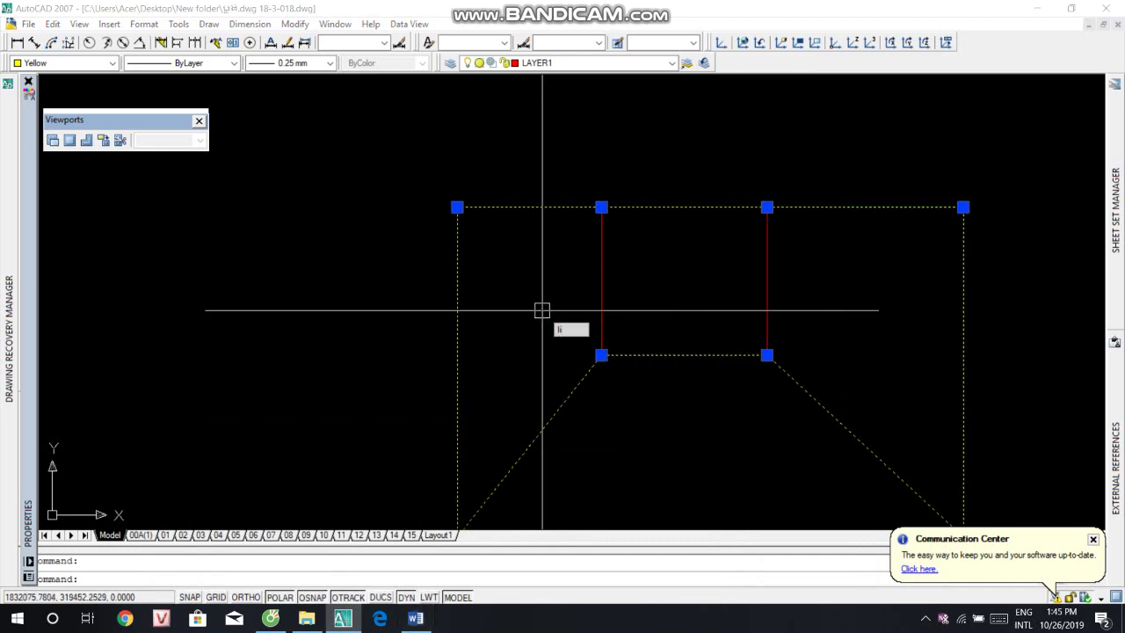
{"action": "key", "text": "Return"}
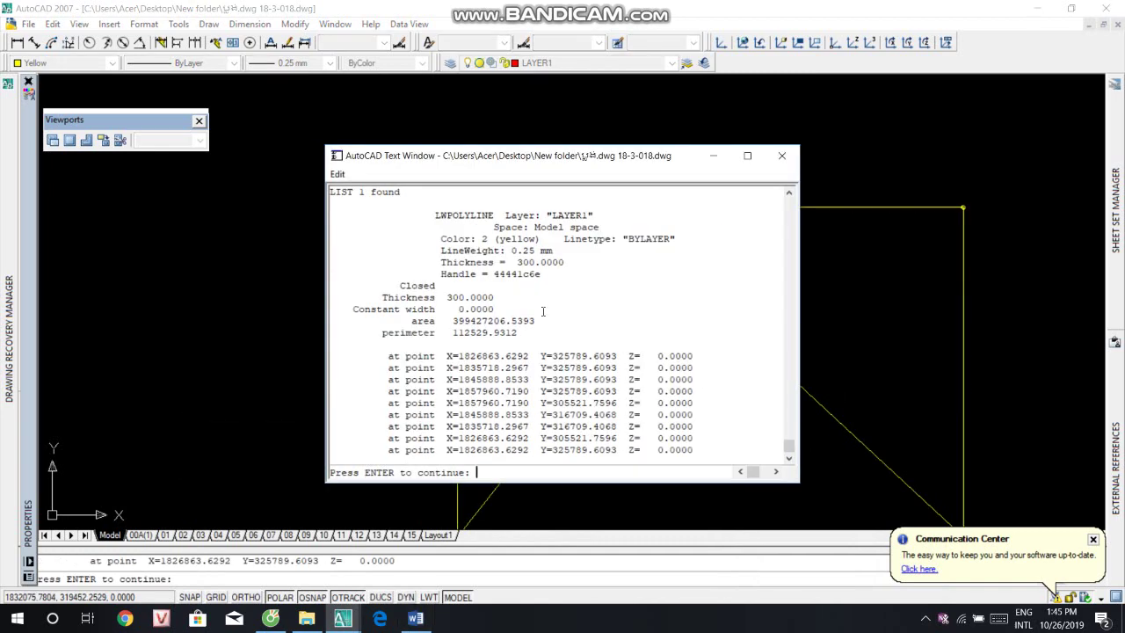
Step: Review the Word instructions' fourth and fifth steps about copying the coordinates
{"action": "left_click", "coordinate": [417, 619]}
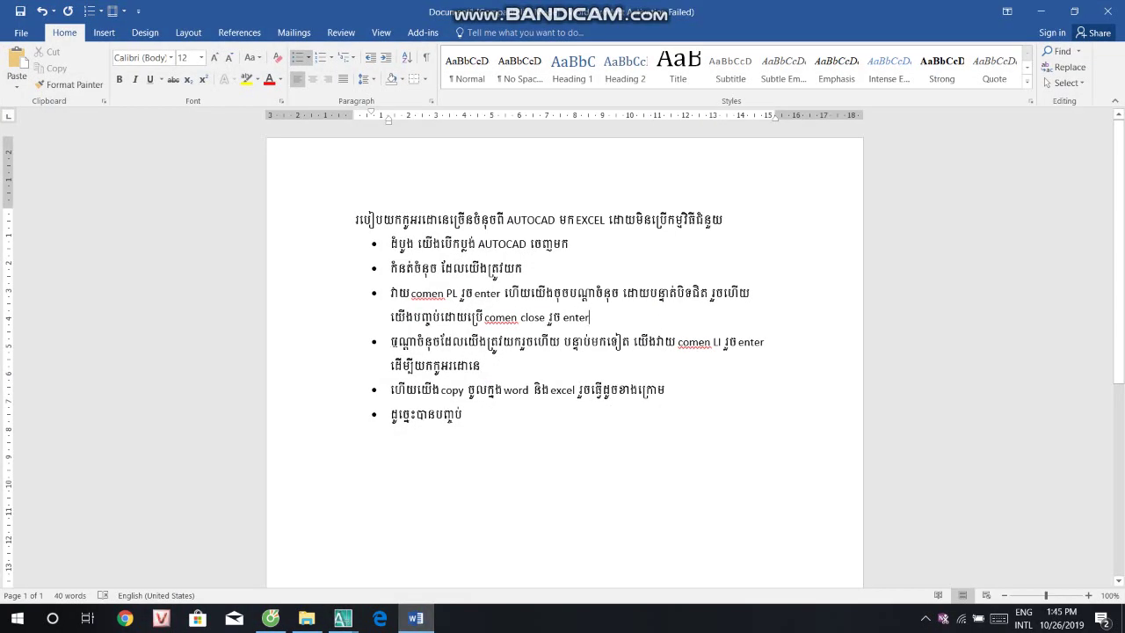
{"action": "mouse_move", "coordinate": [385, 341]}
{"action": "left_mouse_down"}
{"action": "mouse_move", "coordinate": [753, 353]}
{"action": "mouse_move", "coordinate": [484, 363]}
{"action": "left_mouse_up"}
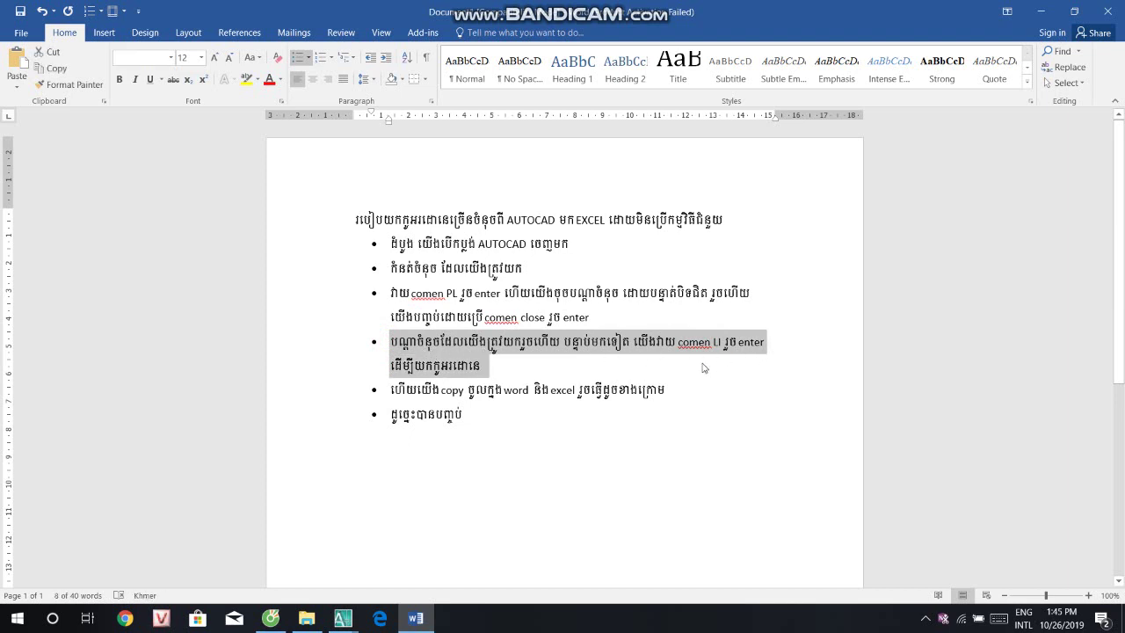
{"action": "left_click_drag", "start_coordinate": [383, 392], "coordinate": [462, 391]}
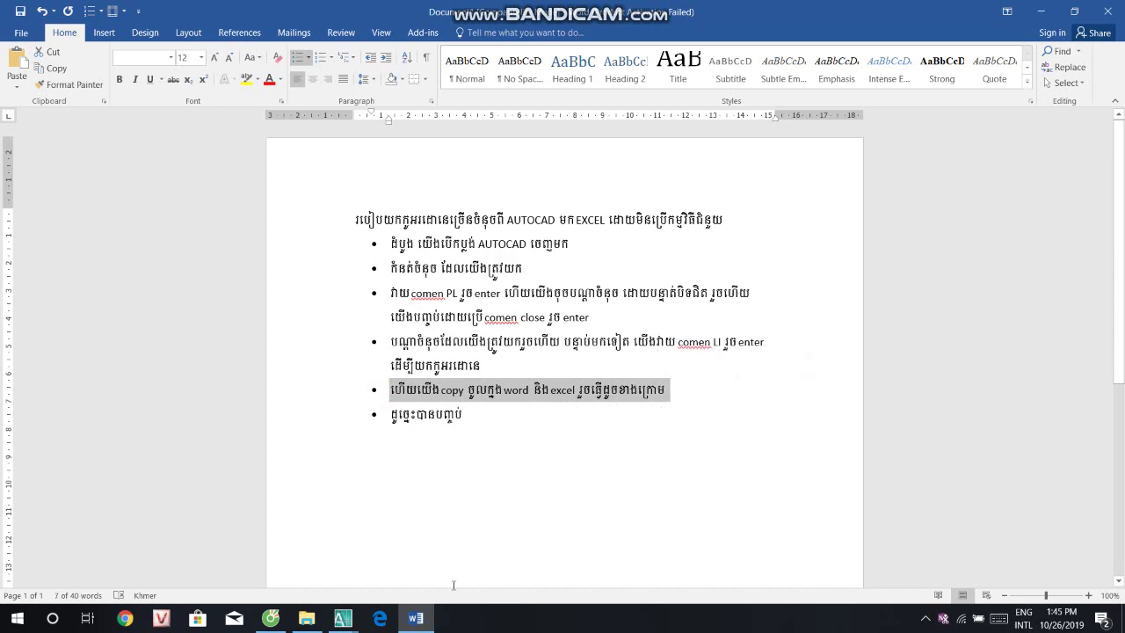
Step: Copy the nine 'at point' vertex lines from the AutoCAD text window
{"action": "left_click", "coordinate": [350, 620]}
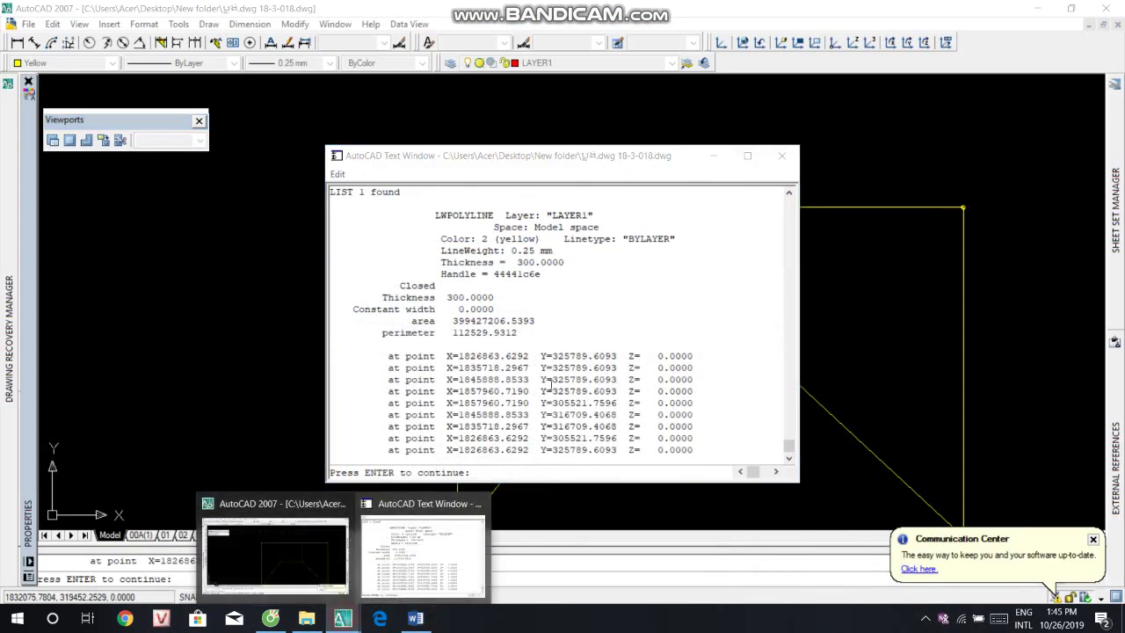
{"action": "left_click", "coordinate": [712, 332]}
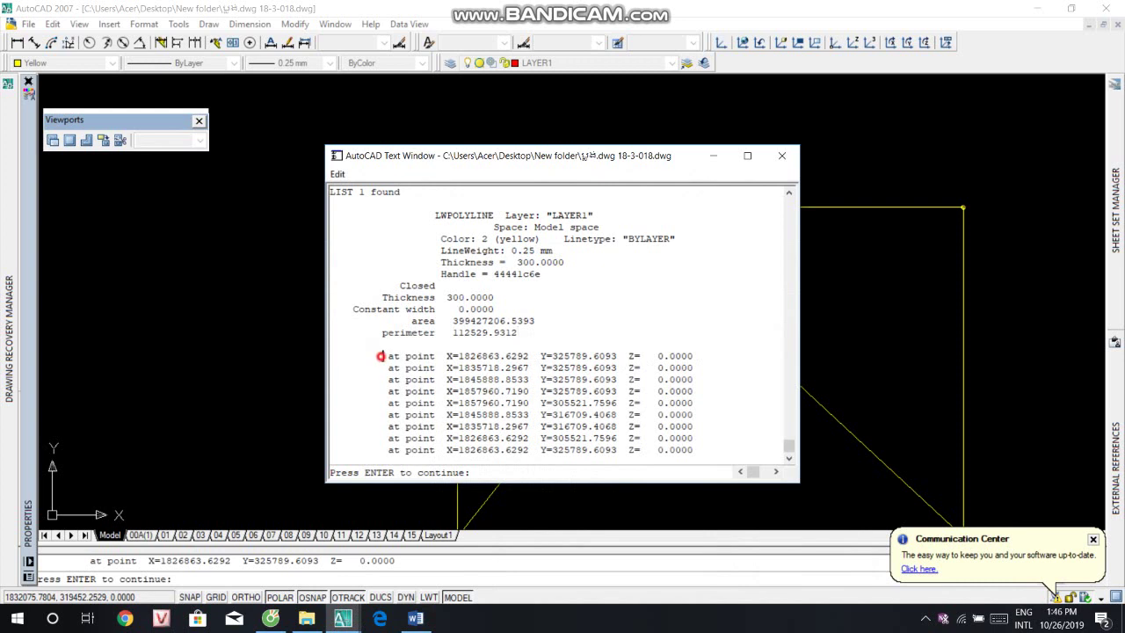
{"action": "left_click_drag", "start_coordinate": [381, 356], "coordinate": [695, 451]}
{"action": "key", "text": "ctrl+c"}
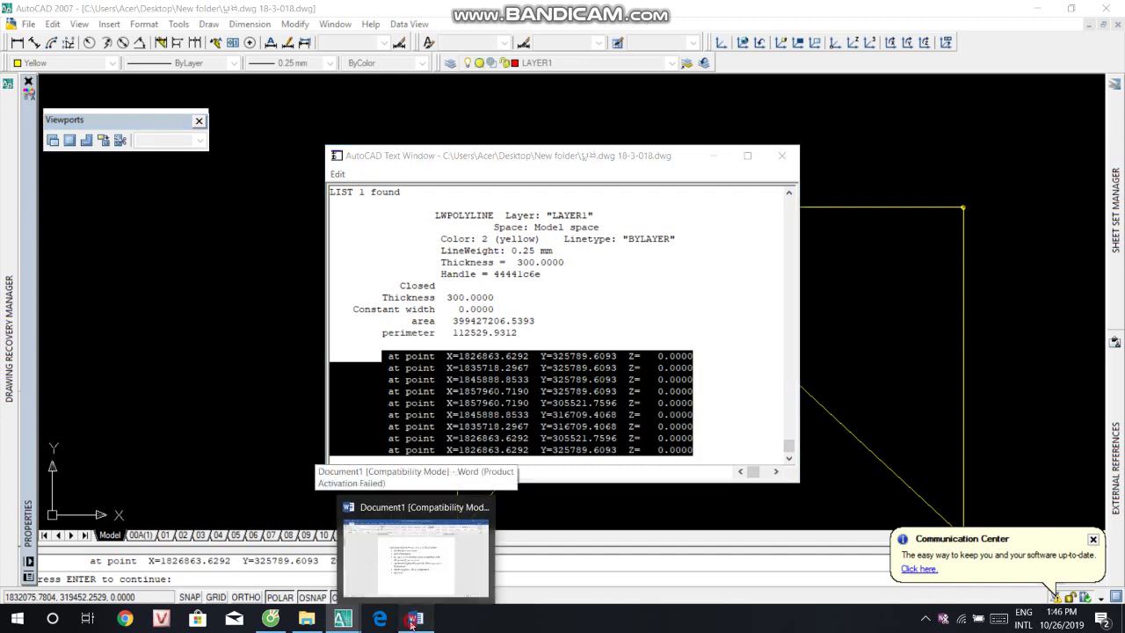
{"action": "left_click", "coordinate": [412, 621]}
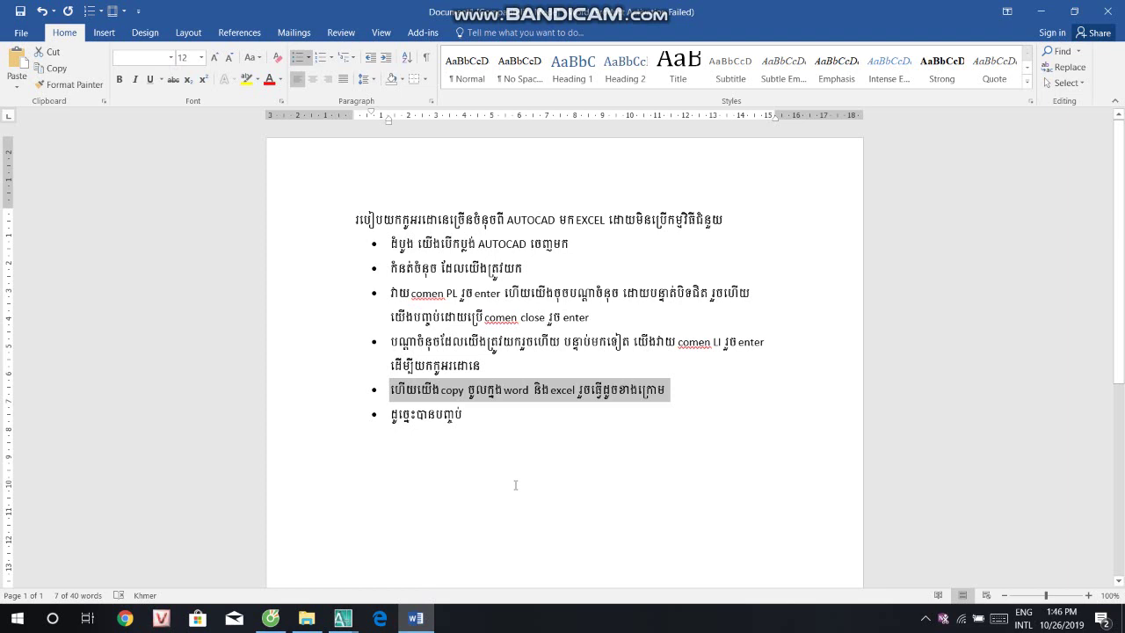
Step: Start a new Word document set to Khmer MEF1 font at size 12
{"action": "key", "text": "ctrl+n"}
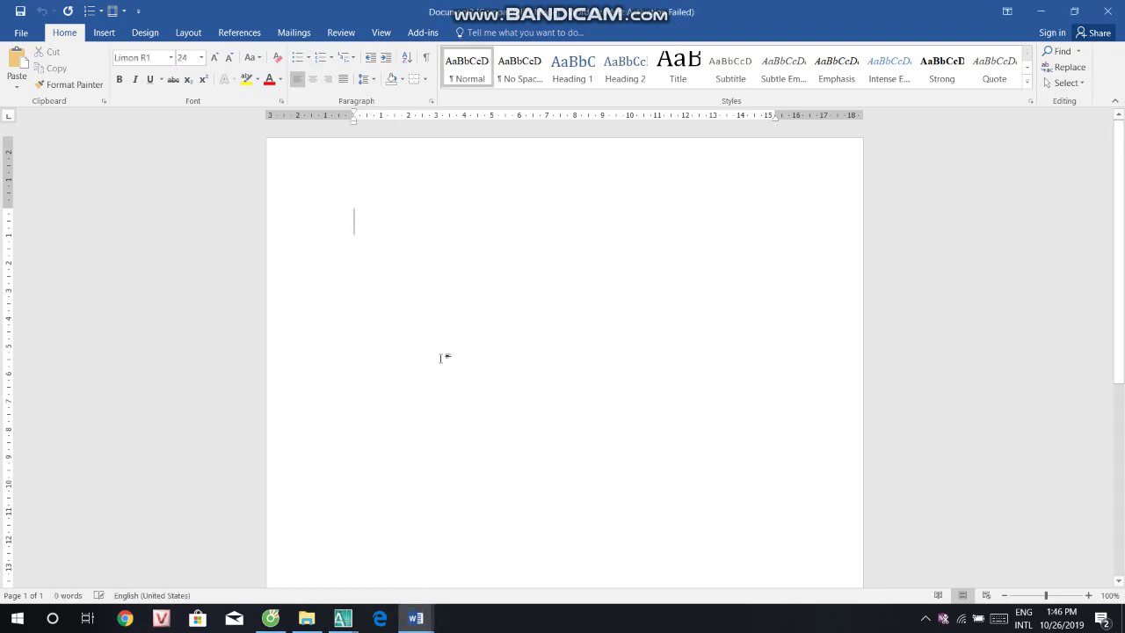
{"action": "left_click", "coordinate": [354, 219]}
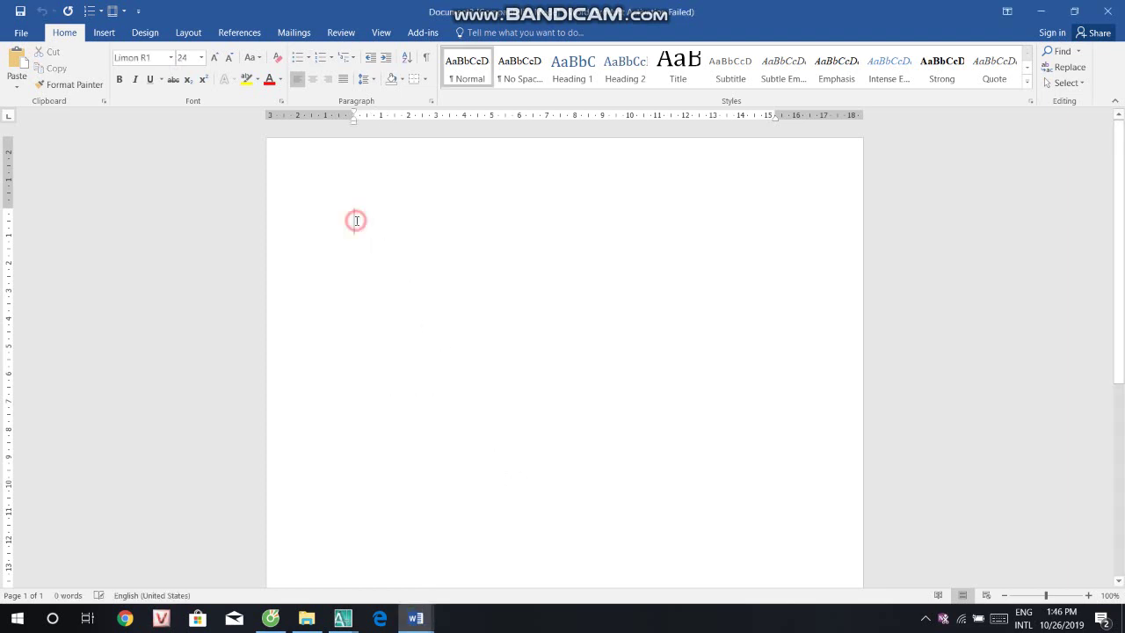
{"action": "left_click", "coordinate": [170, 58]}
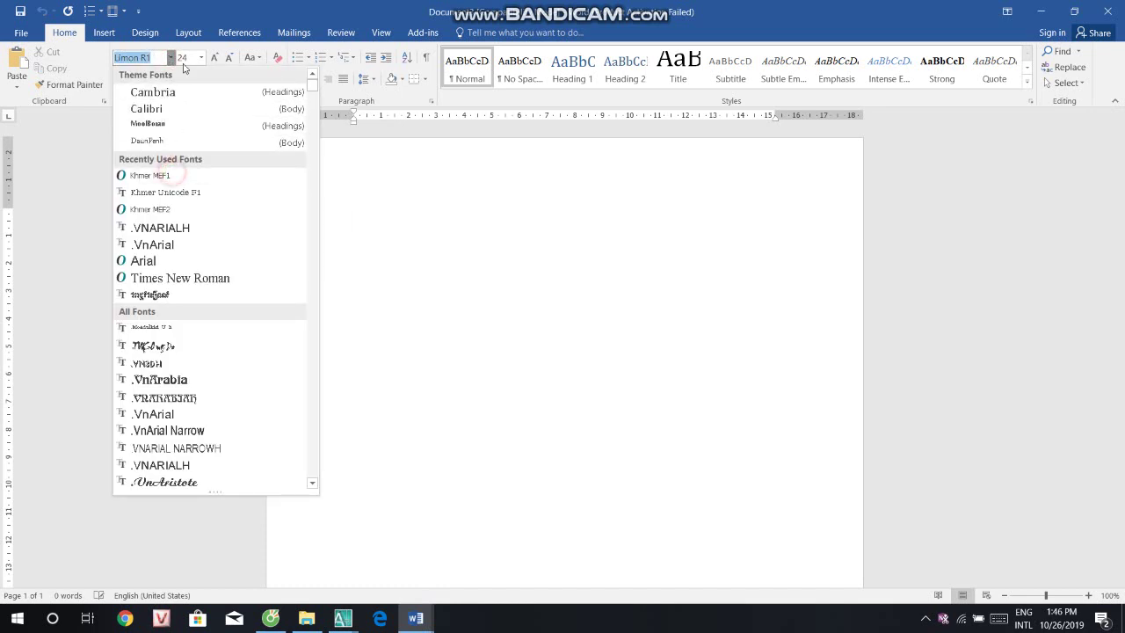
{"action": "left_click", "coordinate": [164, 174]}
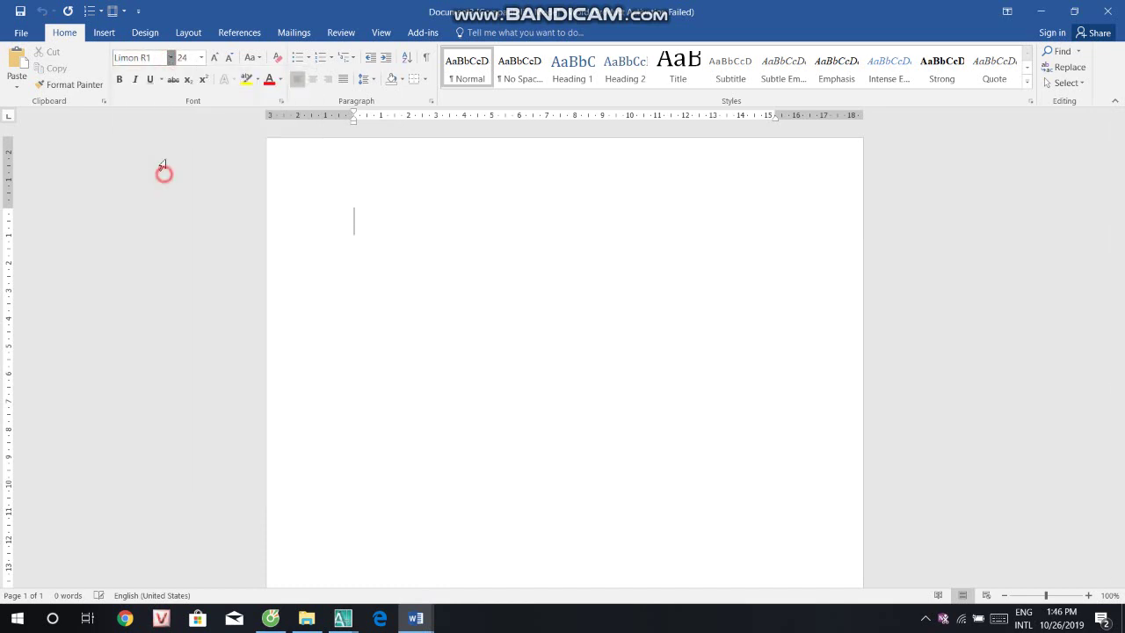
{"action": "left_click", "coordinate": [202, 58]}
{"action": "left_click", "coordinate": [184, 130]}
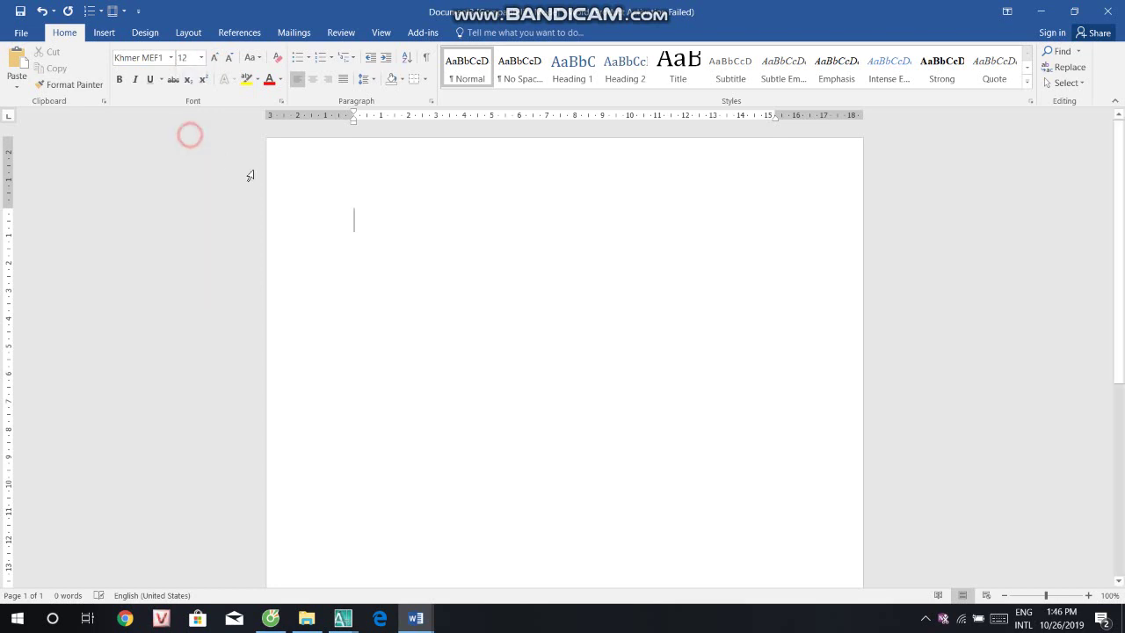
Step: Paste the nine coordinate lines and select them all
{"action": "key", "text": "ctrl+v"}
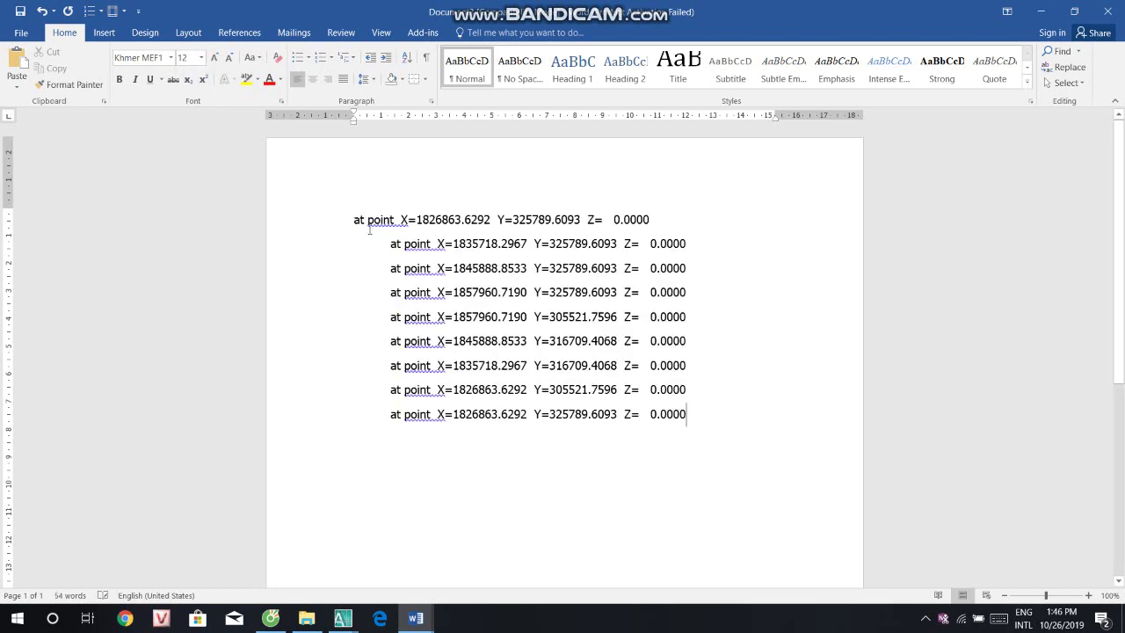
{"action": "left_click", "coordinate": [345, 221]}
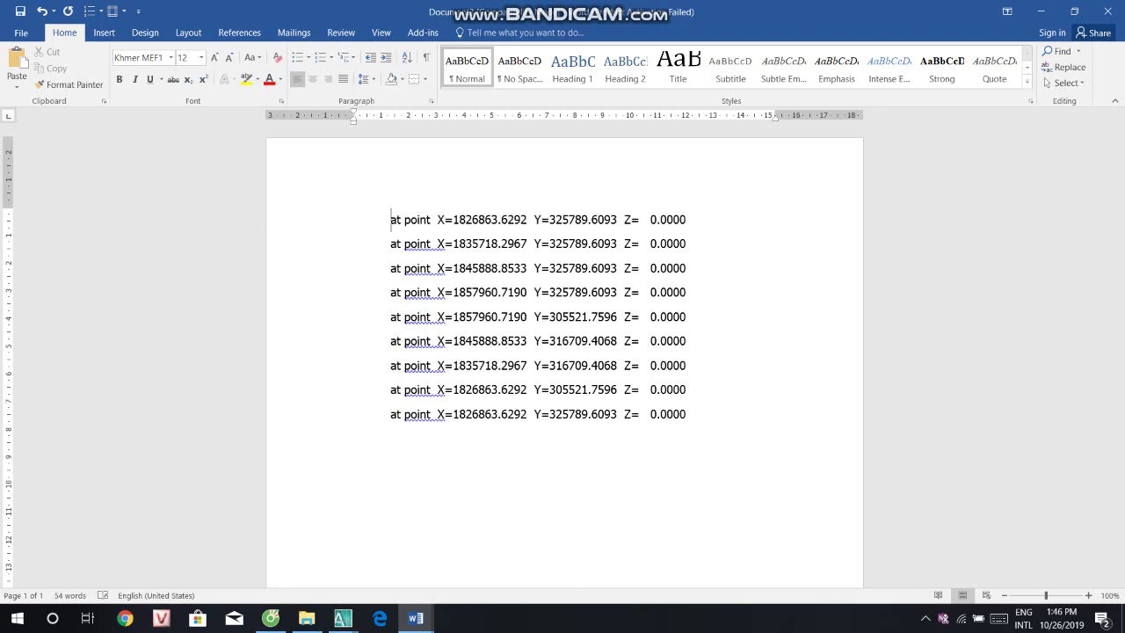
{"action": "left_click_drag", "start_coordinate": [713, 410], "coordinate": [385, 211]}
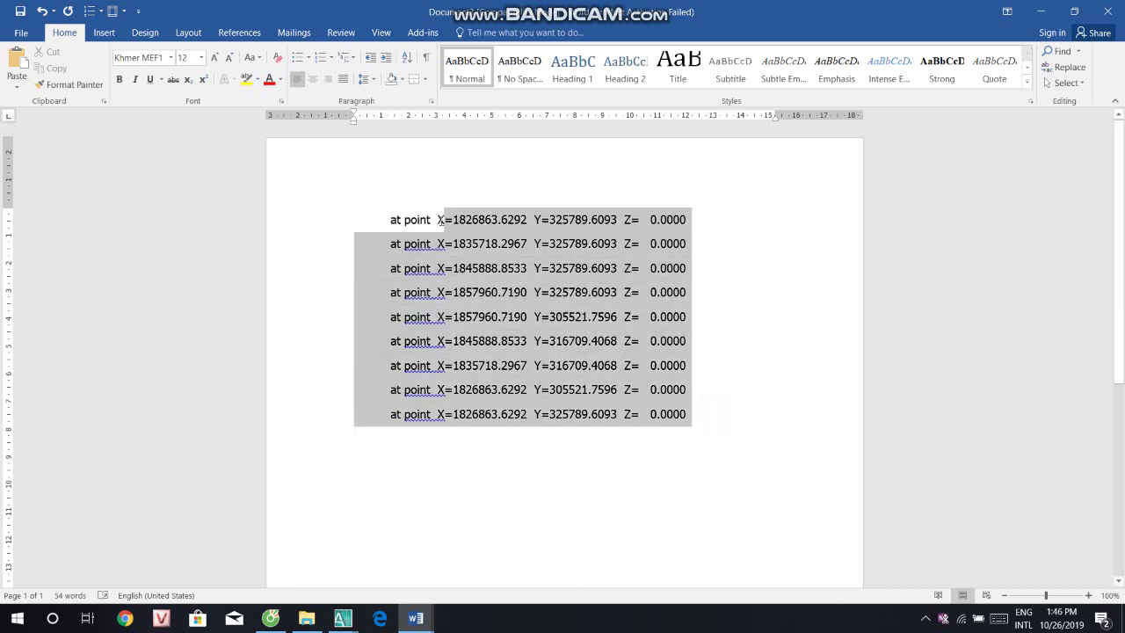
Step: Convert the selected coordinate lines into a table using the Other separator option
{"action": "left_click", "coordinate": [103, 32]}
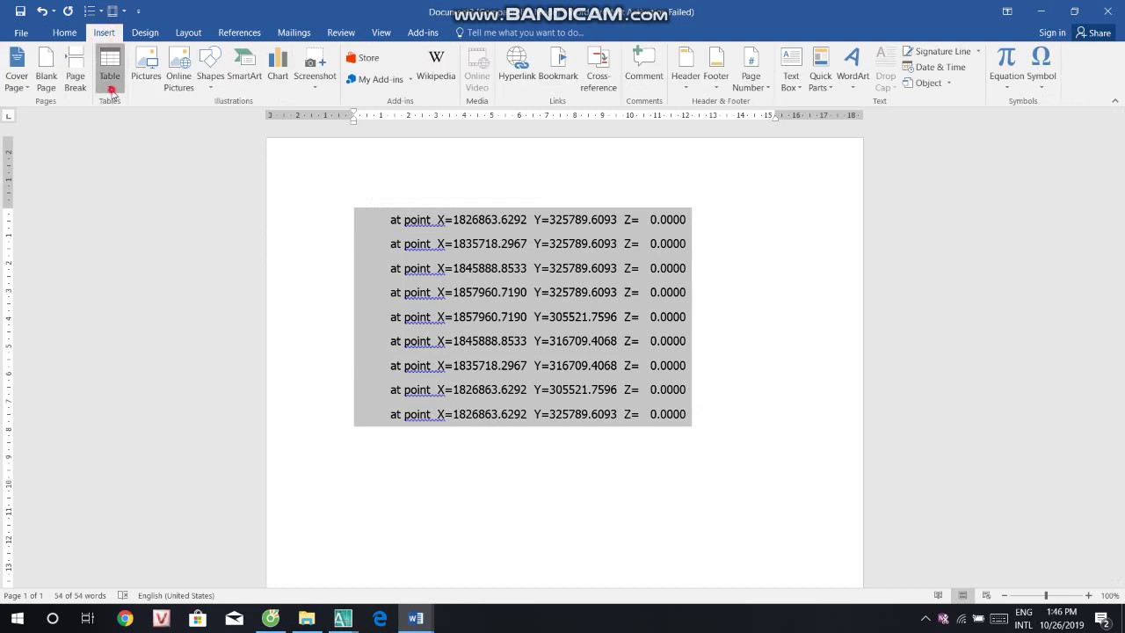
{"action": "left_click", "coordinate": [109, 75]}
{"action": "left_click", "coordinate": [156, 290]}
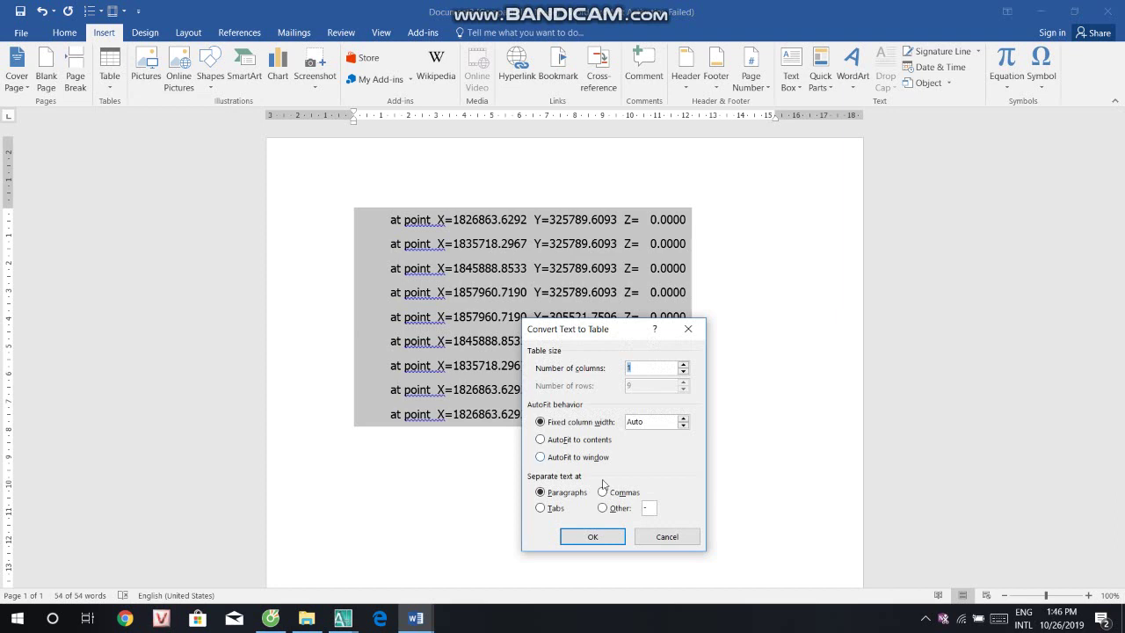
{"action": "left_click", "coordinate": [604, 496]}
{"action": "left_click", "coordinate": [602, 508]}
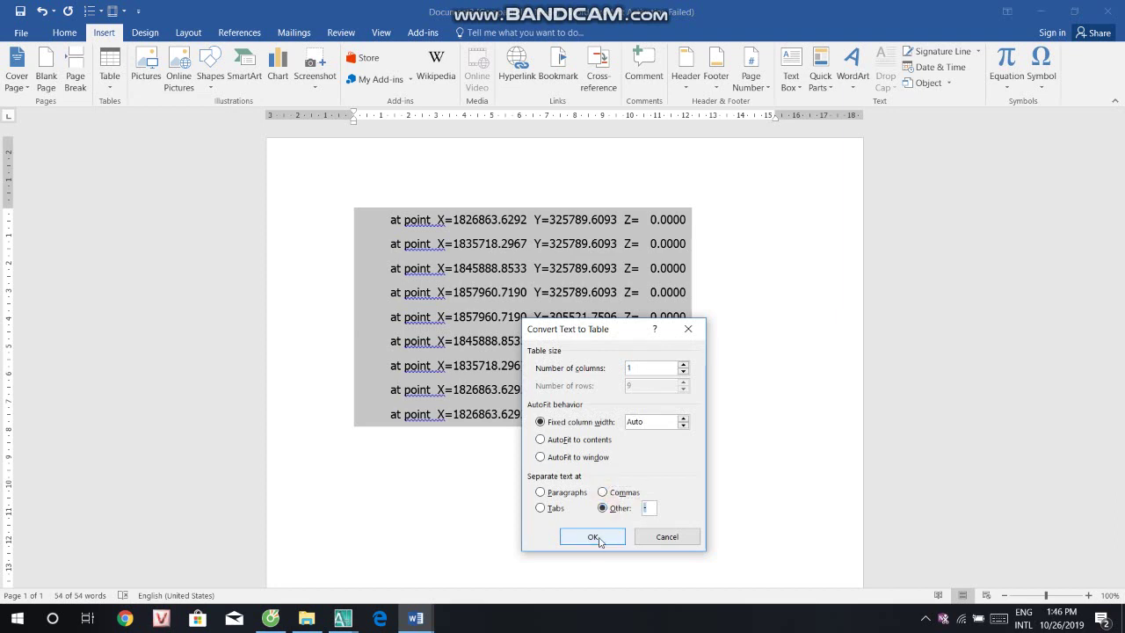
{"action": "left_click", "coordinate": [593, 536]}
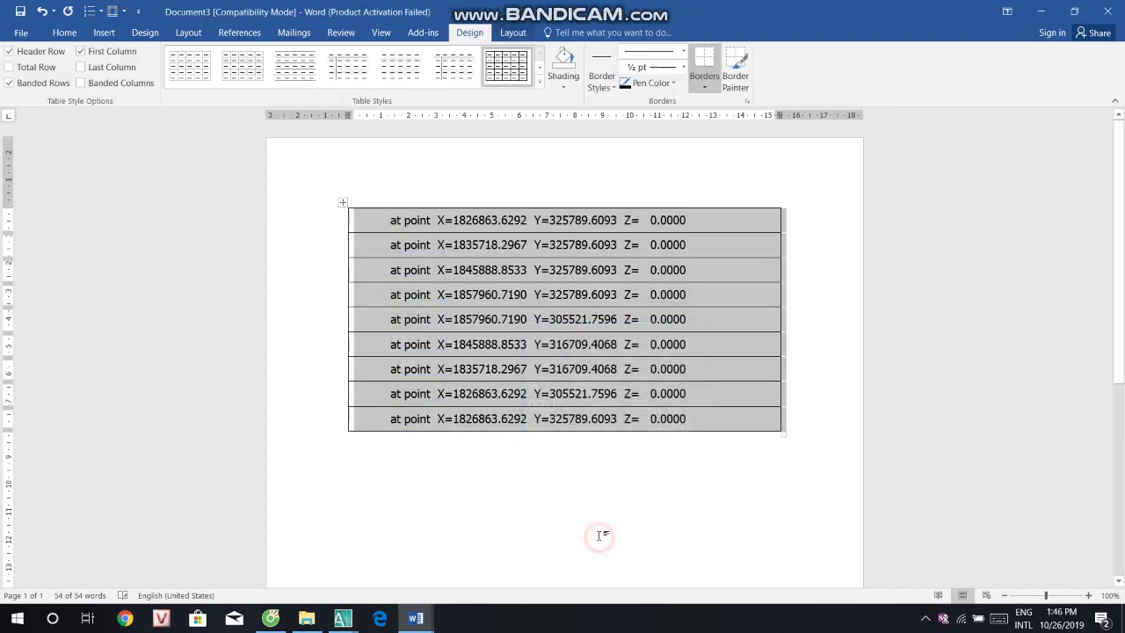
Step: Draw a column divider in the table after the 'at point' text
{"action": "left_click", "coordinate": [103, 32]}
{"action": "left_click", "coordinate": [110, 83]}
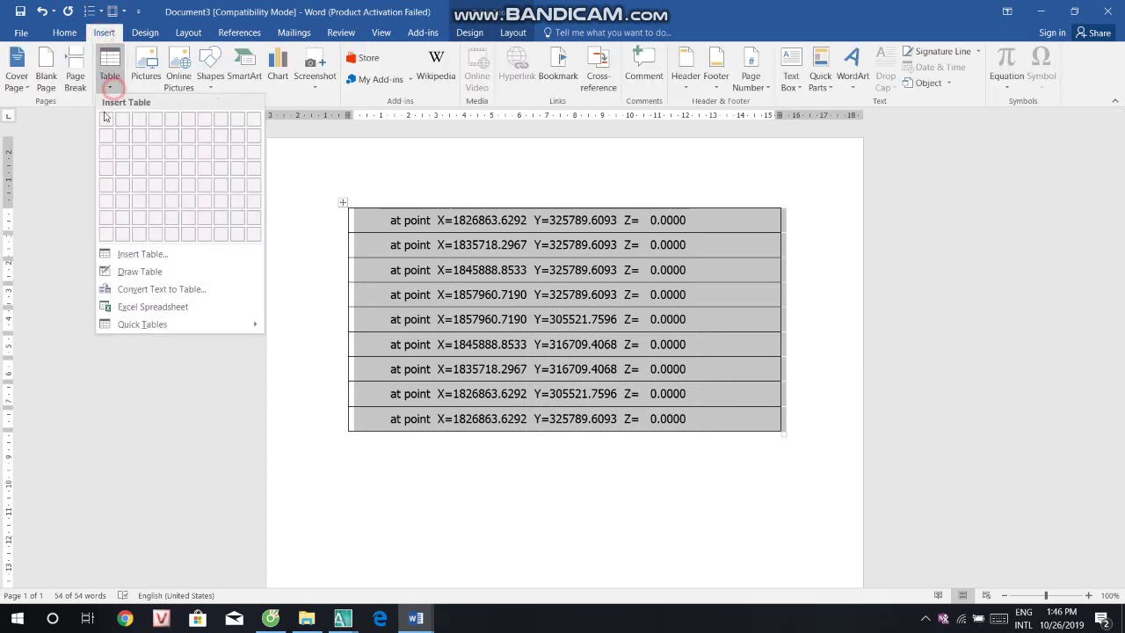
{"action": "left_click", "coordinate": [132, 272]}
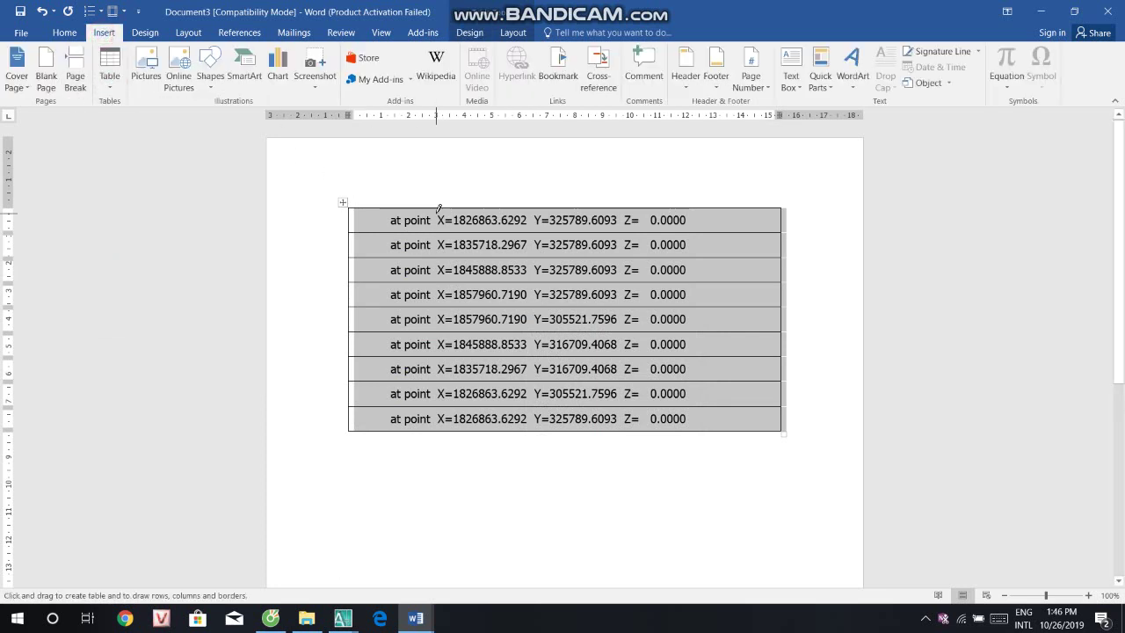
{"action": "left_click_drag", "start_coordinate": [438, 204], "coordinate": [438, 324]}
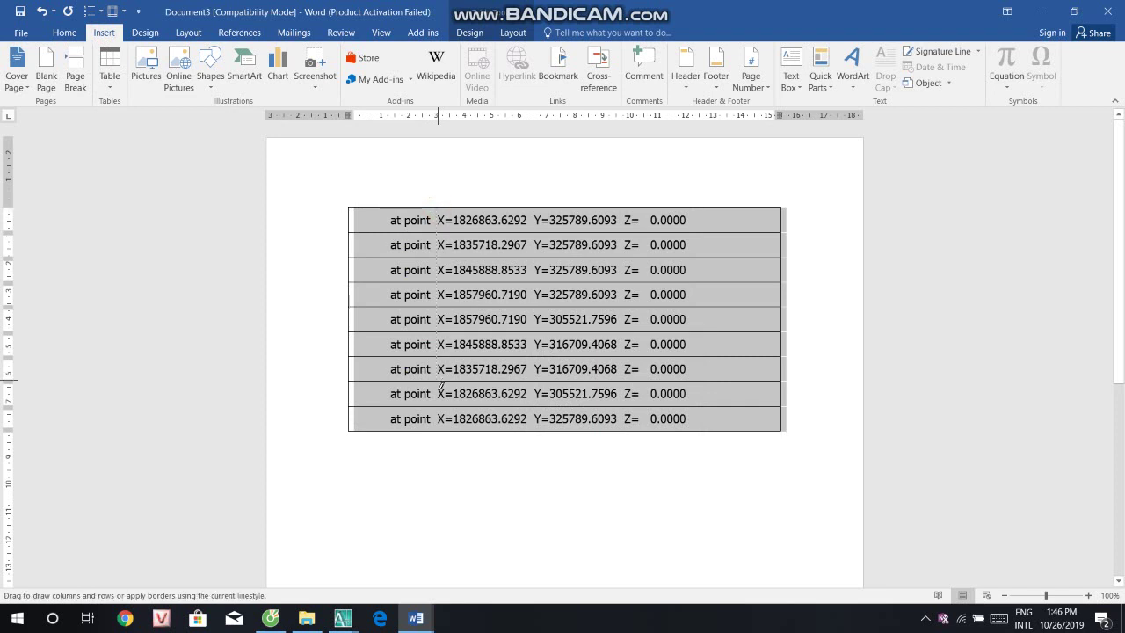
Step: Draw dividers splitting the table into 'at point', X, Y and Z columns
{"action": "left_click_drag", "start_coordinate": [438, 425], "coordinate": [438, 429]}
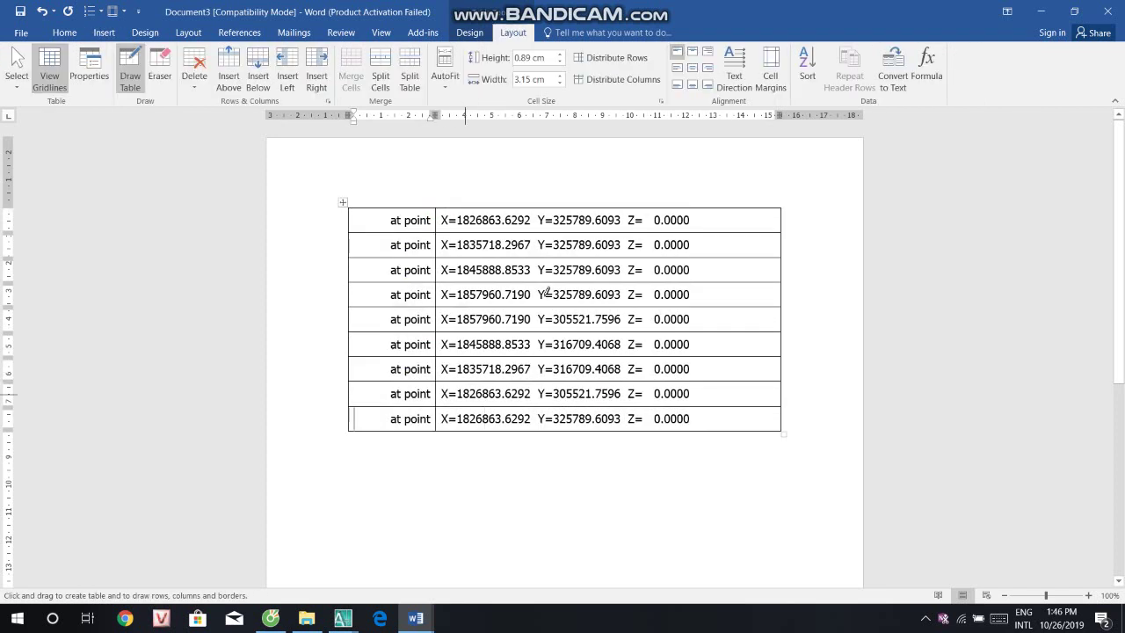
{"action": "left_click_drag", "start_coordinate": [537, 209], "coordinate": [540, 380]}
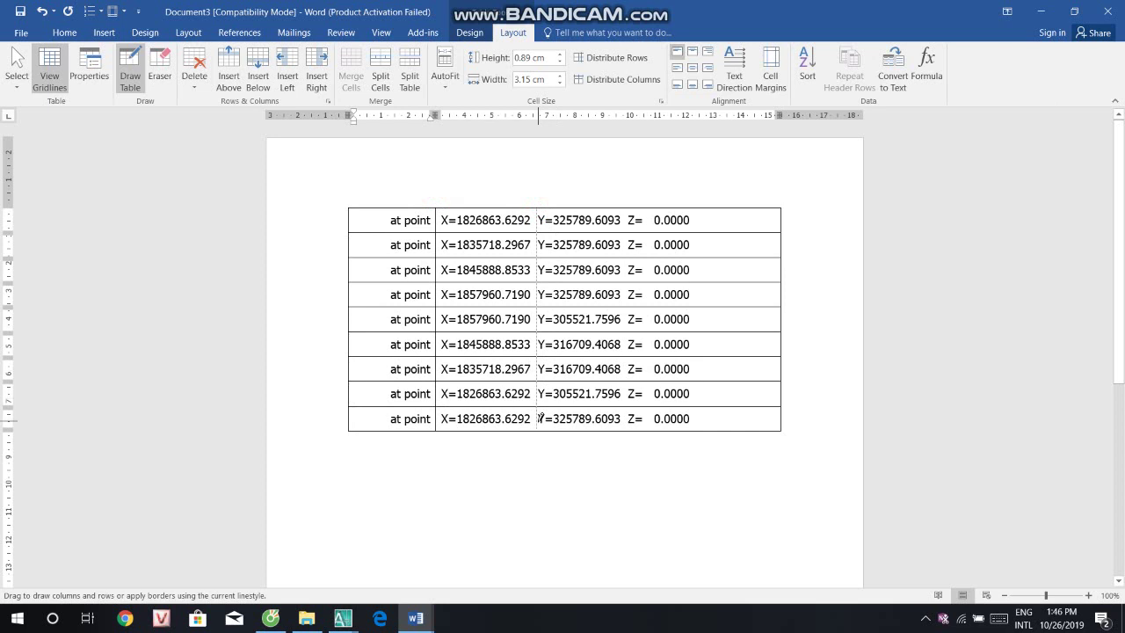
{"action": "left_click_drag", "start_coordinate": [540, 419], "coordinate": [540, 429]}
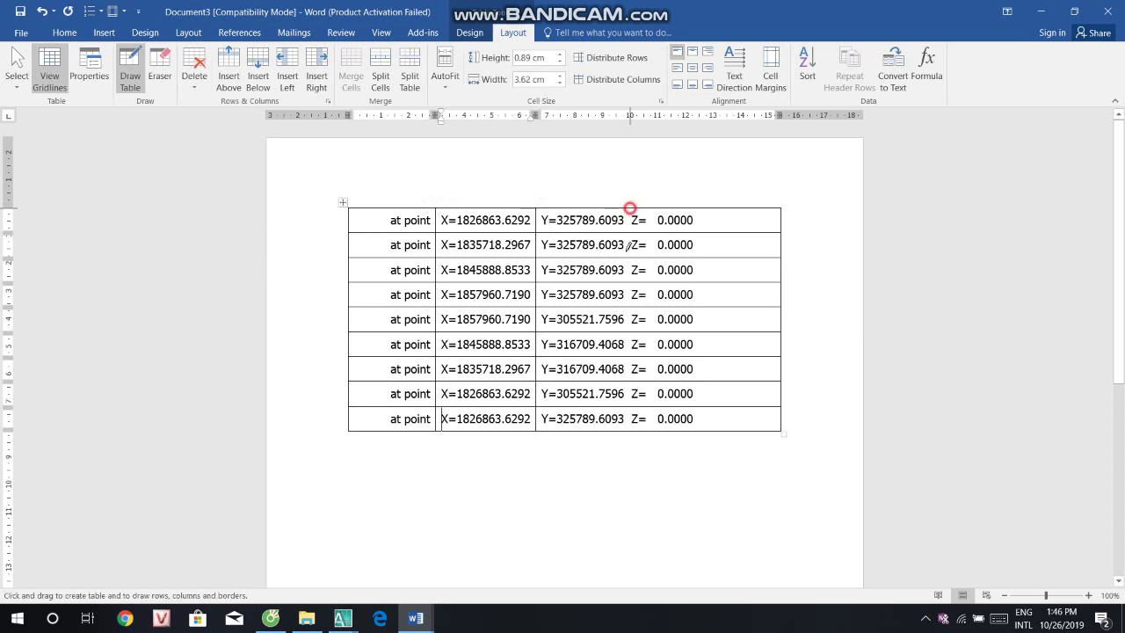
{"action": "left_click_drag", "start_coordinate": [628, 246], "coordinate": [640, 428]}
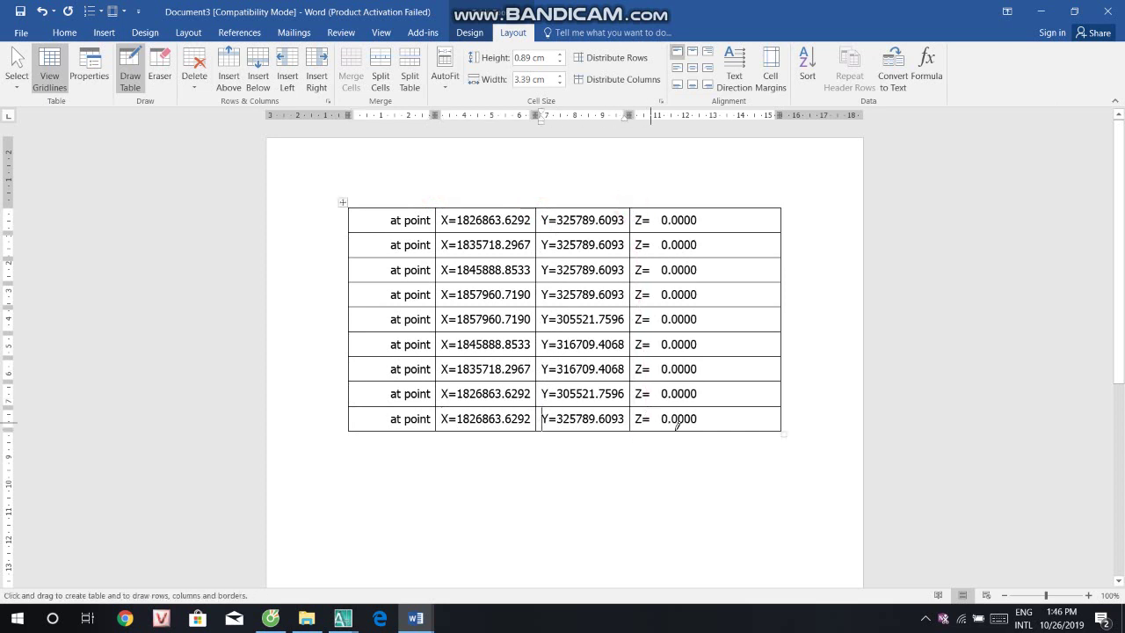
{"action": "key", "text": "Escape"}
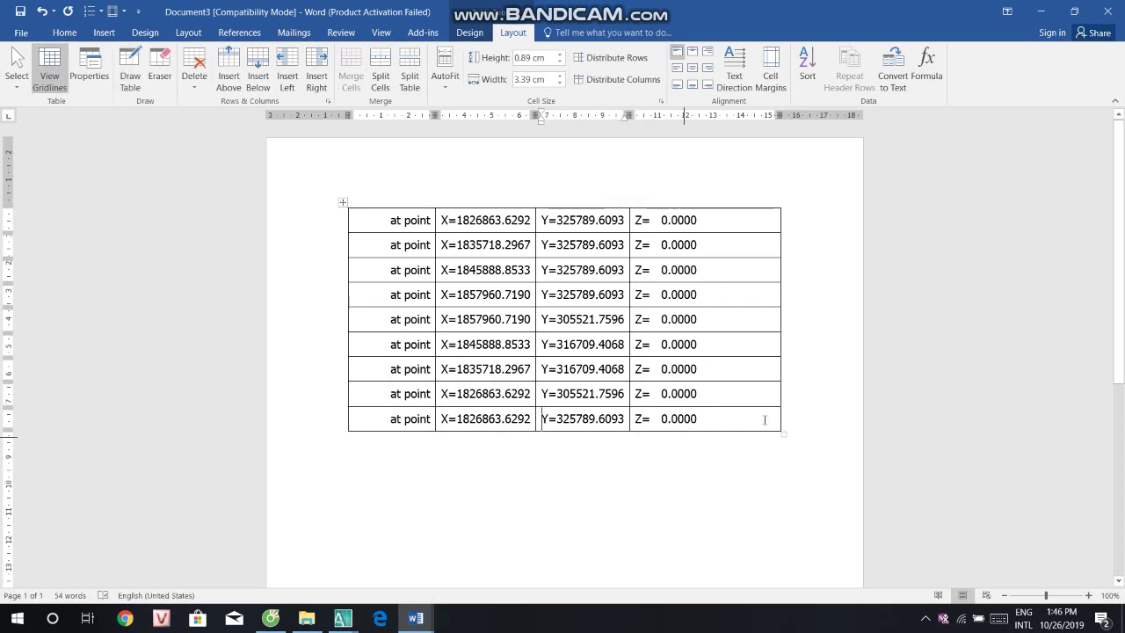
Step: Delete the Z and 'at point' columns, shifting cells left, and select the X/Y table
{"action": "left_click_drag", "start_coordinate": [764, 420], "coordinate": [665, 226]}
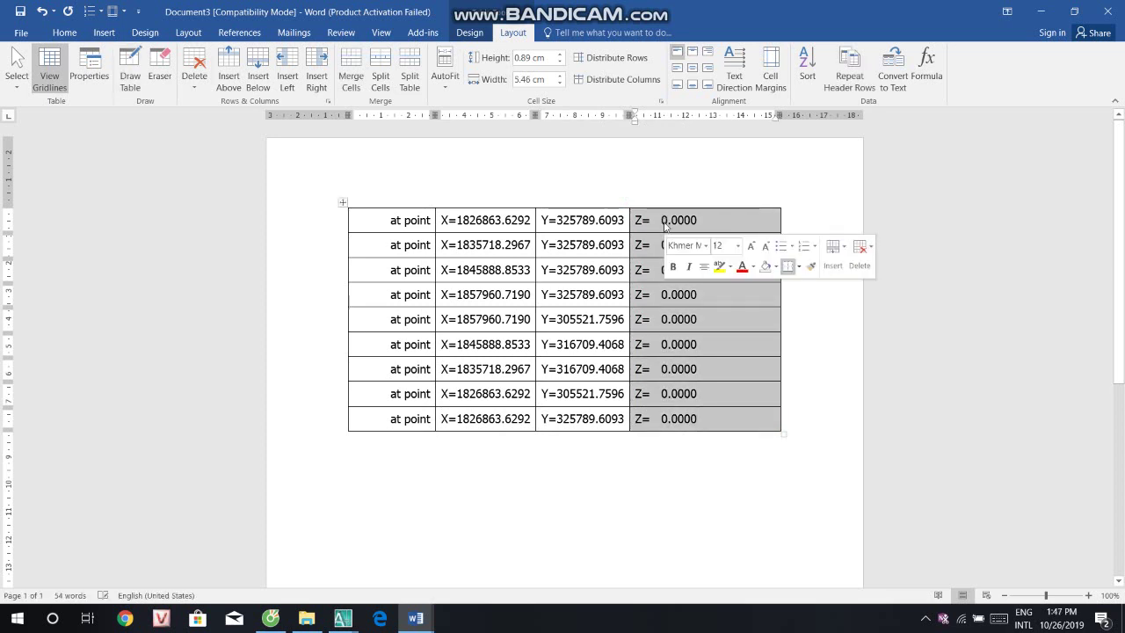
{"action": "left_click", "coordinate": [859, 250]}
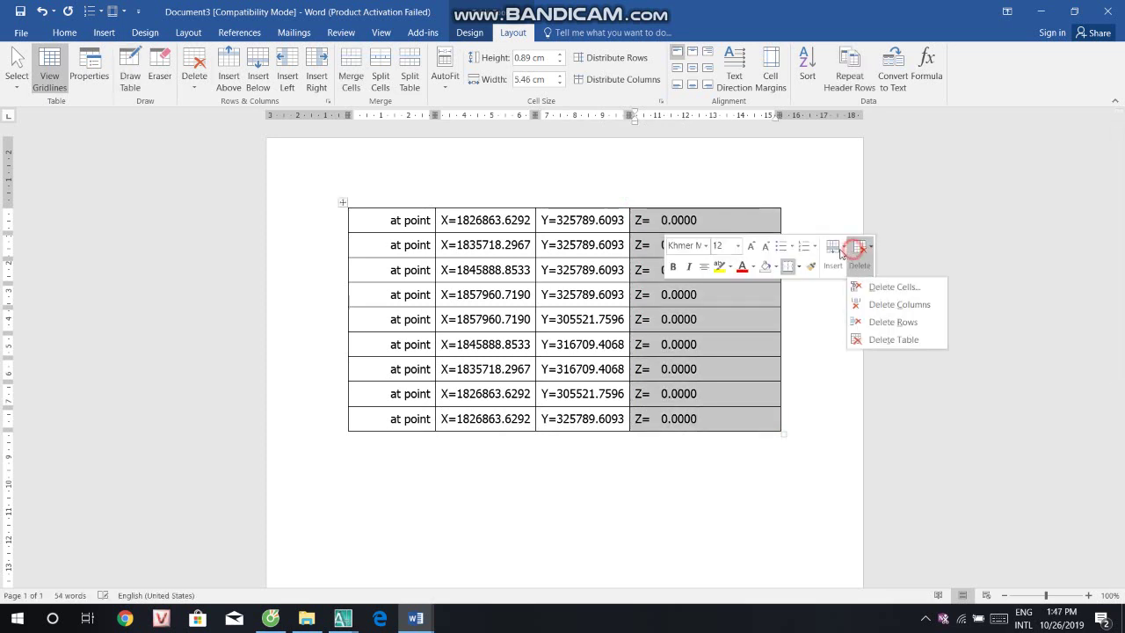
{"action": "left_click", "coordinate": [875, 289]}
{"action": "left_click", "coordinate": [506, 326]}
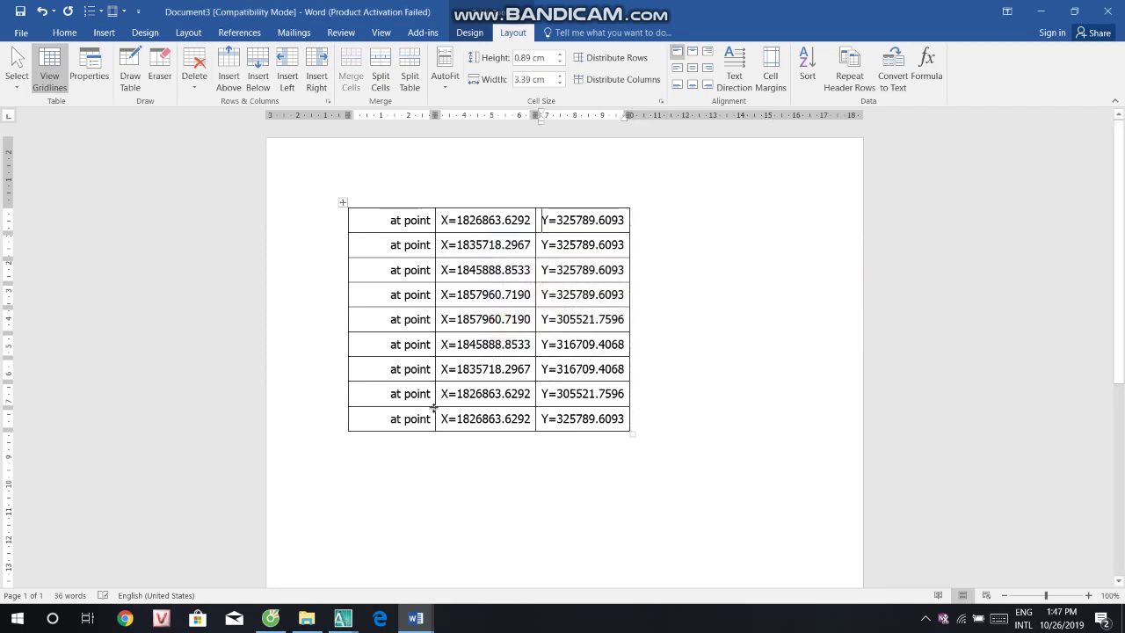
{"action": "left_click_drag", "start_coordinate": [427, 420], "coordinate": [377, 219]}
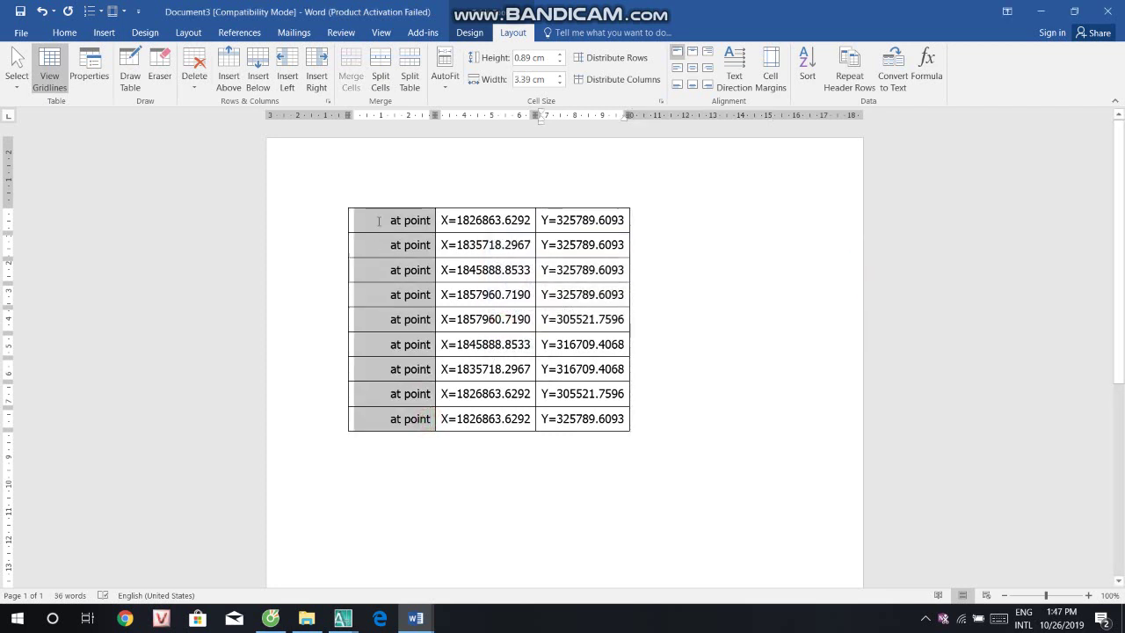
{"action": "left_click", "coordinate": [574, 249]}
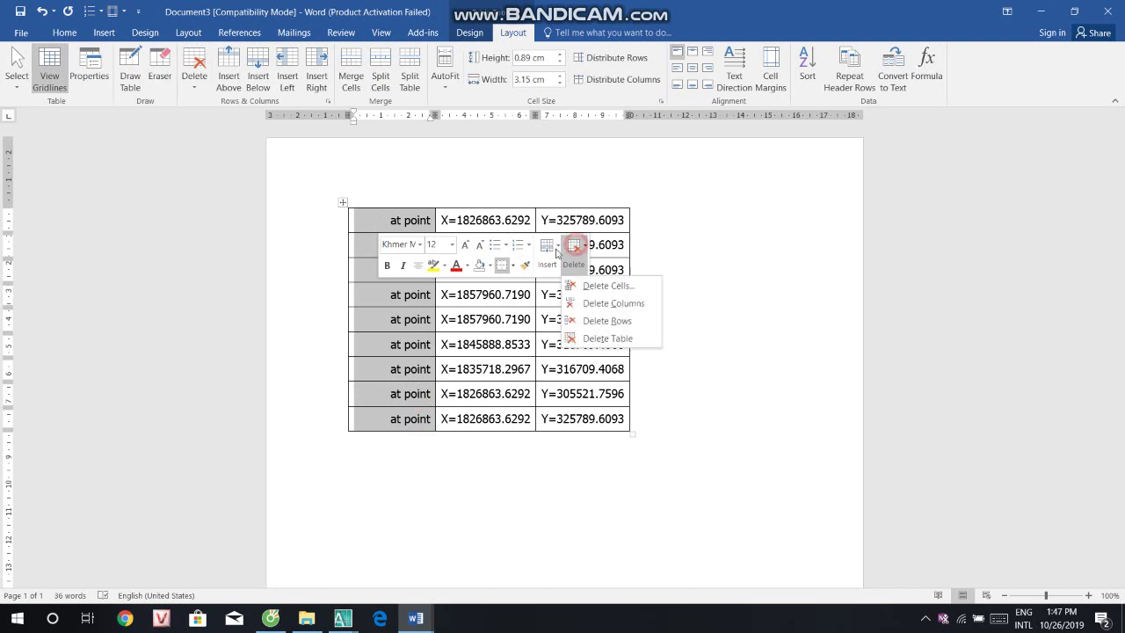
{"action": "left_click", "coordinate": [588, 286]}
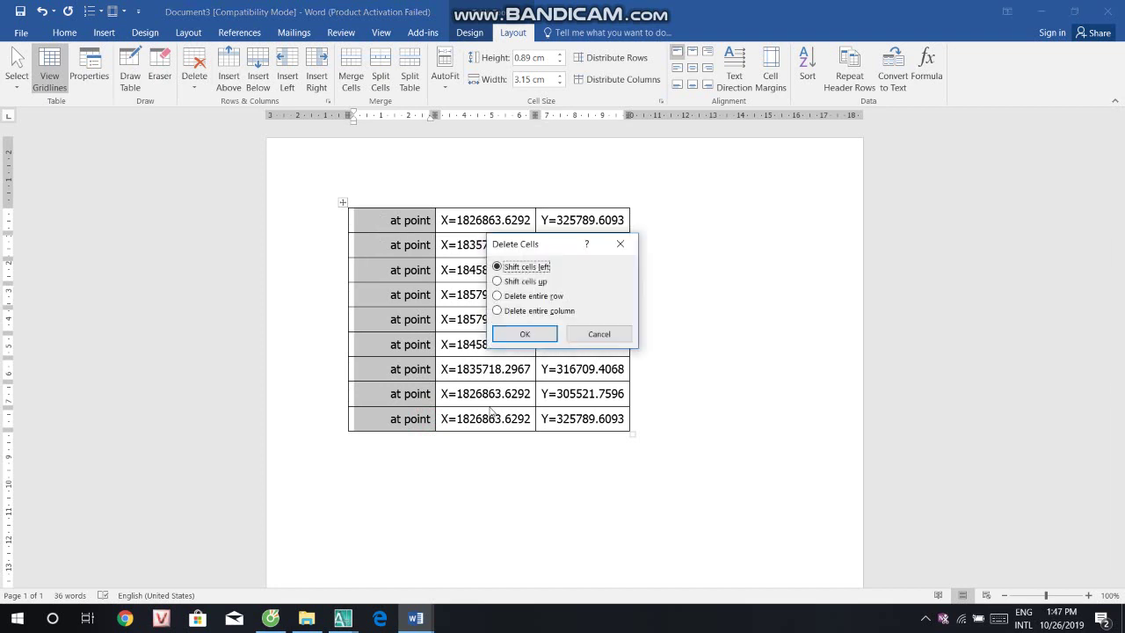
{"action": "left_click", "coordinate": [523, 337]}
{"action": "left_click_drag", "start_coordinate": [563, 452], "coordinate": [334, 222]}
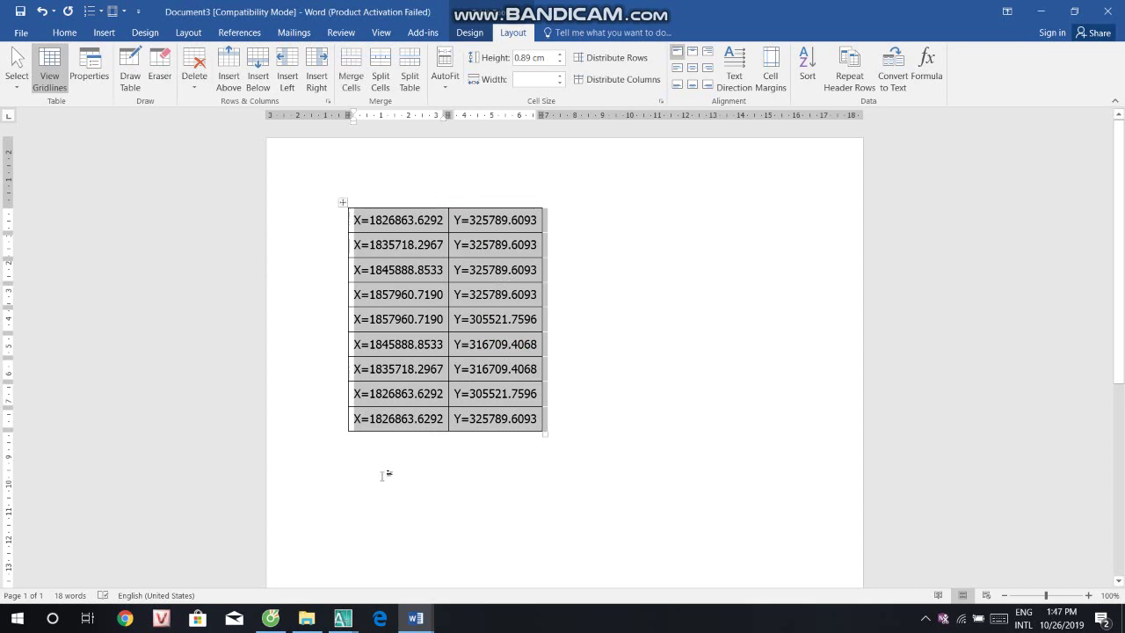
{"action": "left_click", "coordinate": [1041, 12]}
Step: Open a blank Excel 2016 workbook, dismiss the activation notice, and paste the coordinates
{"action": "left_click", "coordinate": [1041, 11]}
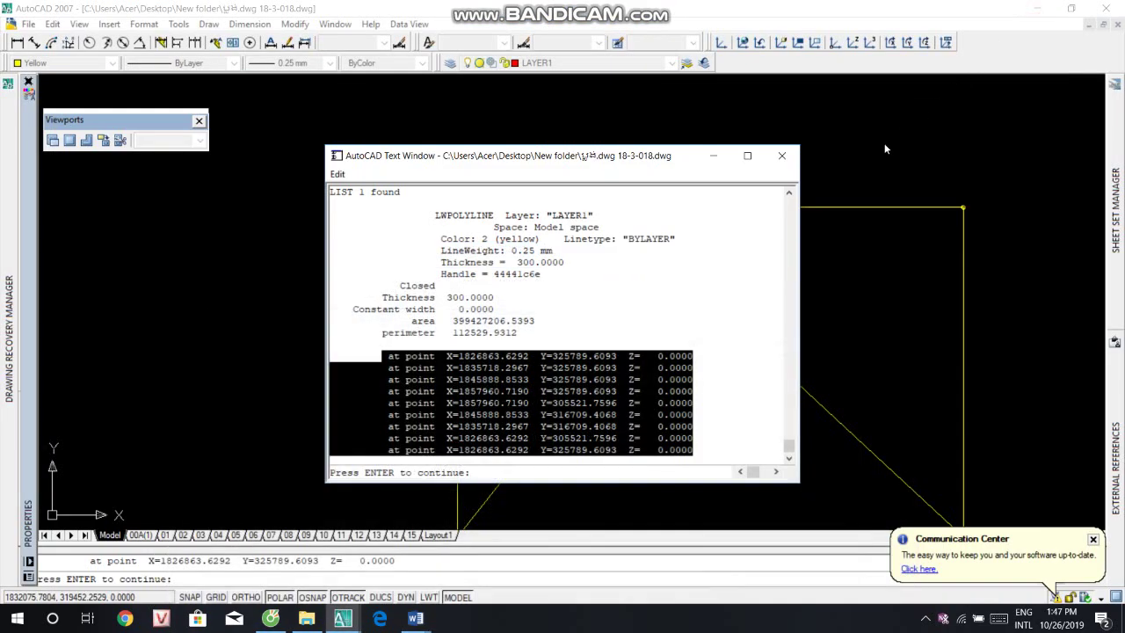
{"action": "left_click", "coordinate": [1039, 9]}
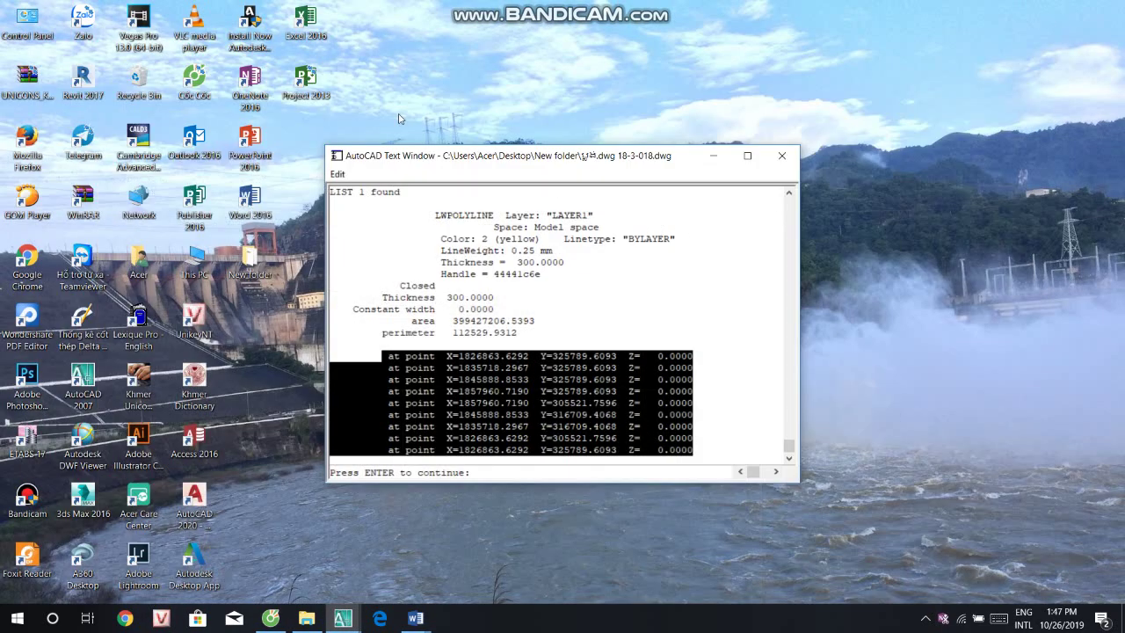
{"action": "double_click", "coordinate": [308, 22]}
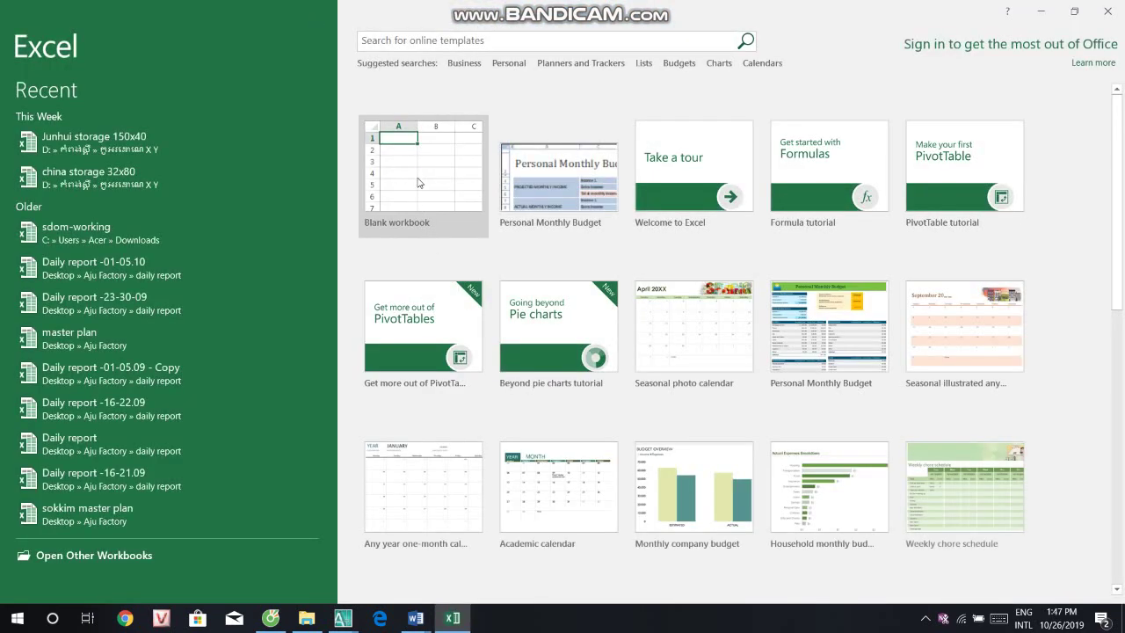
{"action": "left_click", "coordinate": [417, 181]}
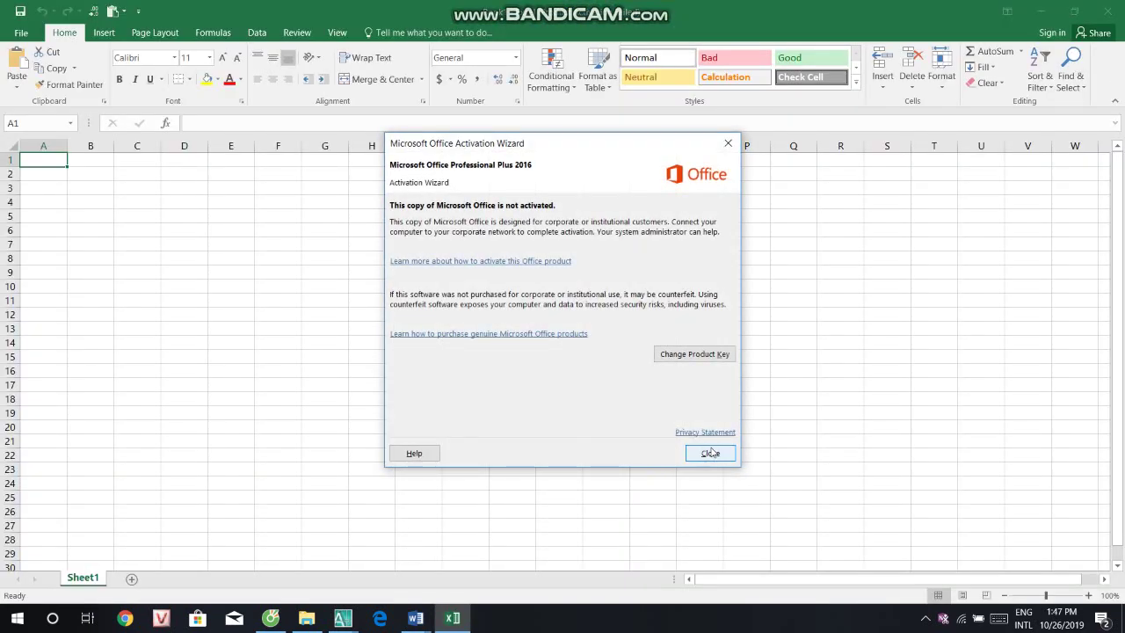
{"action": "left_click", "coordinate": [711, 449]}
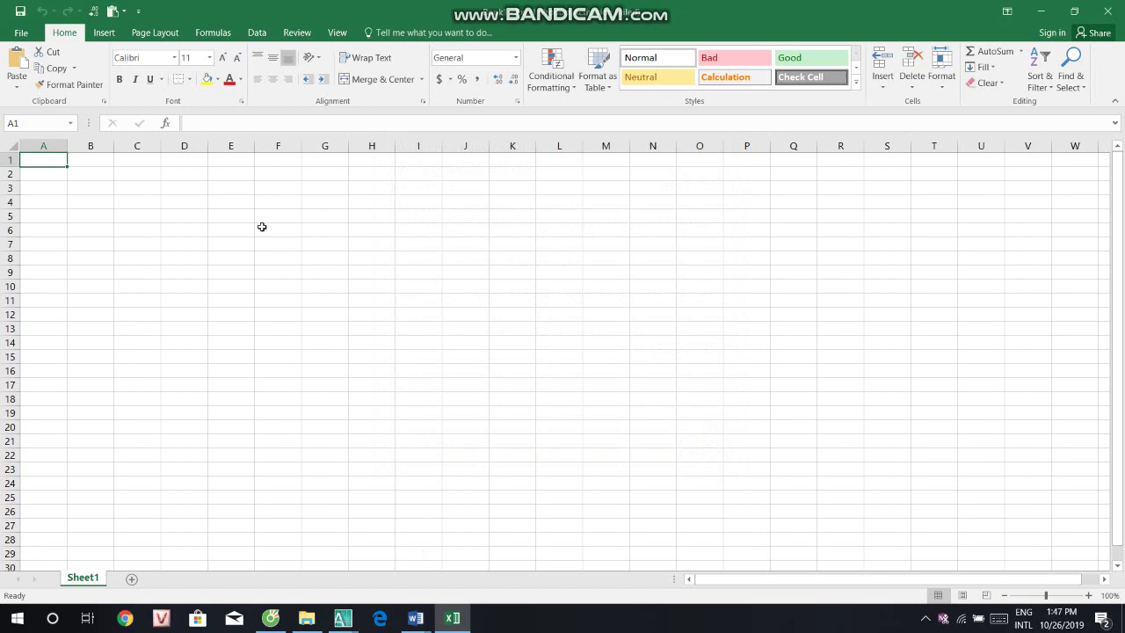
{"action": "key", "text": "ctrl+v"}
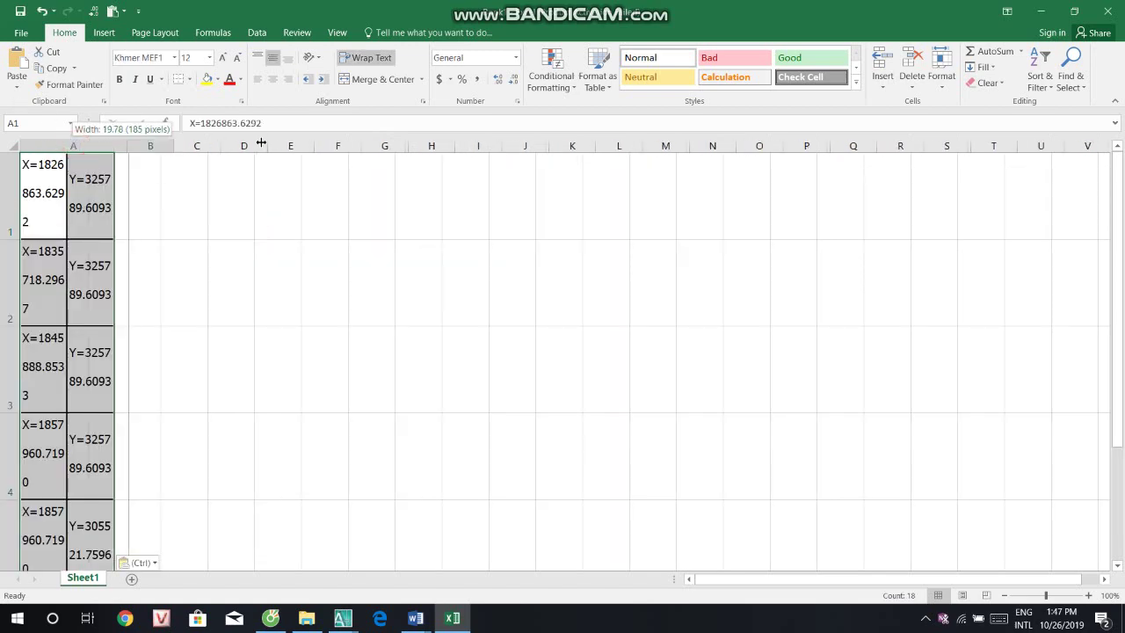
Step: Widen column A so each X= value fits on one line
{"action": "left_click_drag", "start_coordinate": [91, 144], "coordinate": [570, 144]}
{"action": "scroll", "coordinate": [138, 420], "scroll_direction": "down", "scroll_amount": 1}
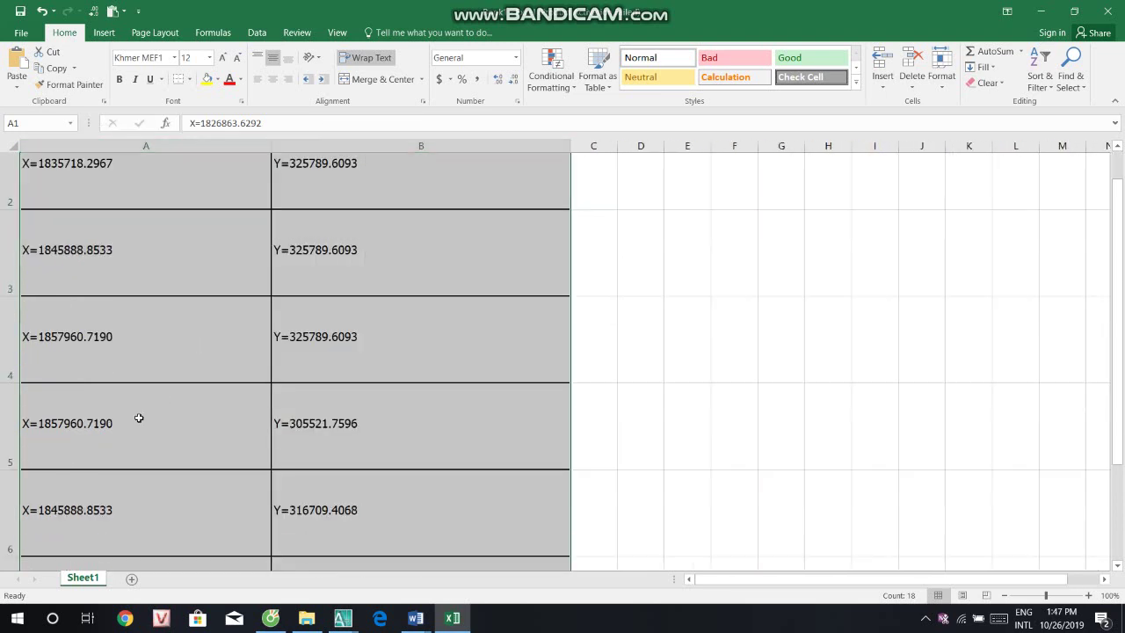
{"action": "scroll", "coordinate": [138, 418], "scroll_direction": "down", "scroll_amount": 3}
{"action": "scroll", "coordinate": [128, 389], "scroll_direction": "up", "scroll_amount": 4}
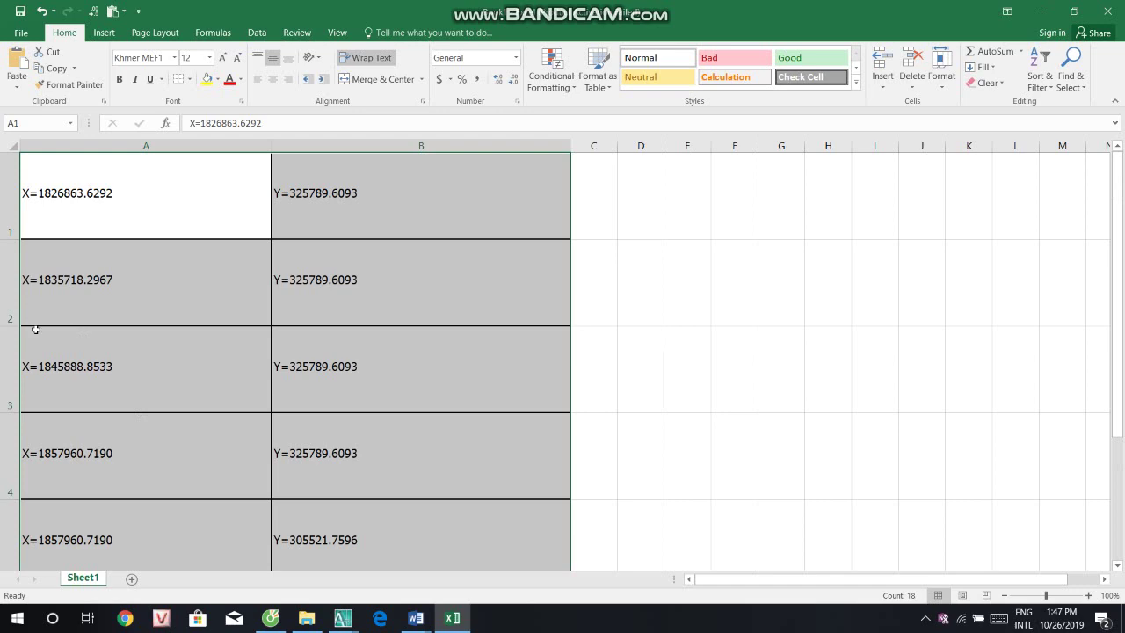
{"action": "scroll", "coordinate": [24, 325], "scroll_direction": "down", "scroll_amount": 1}
{"action": "scroll", "coordinate": [12, 352], "scroll_direction": "down", "scroll_amount": 5}
{"action": "scroll", "coordinate": [18, 331], "scroll_direction": "up", "scroll_amount": 1}
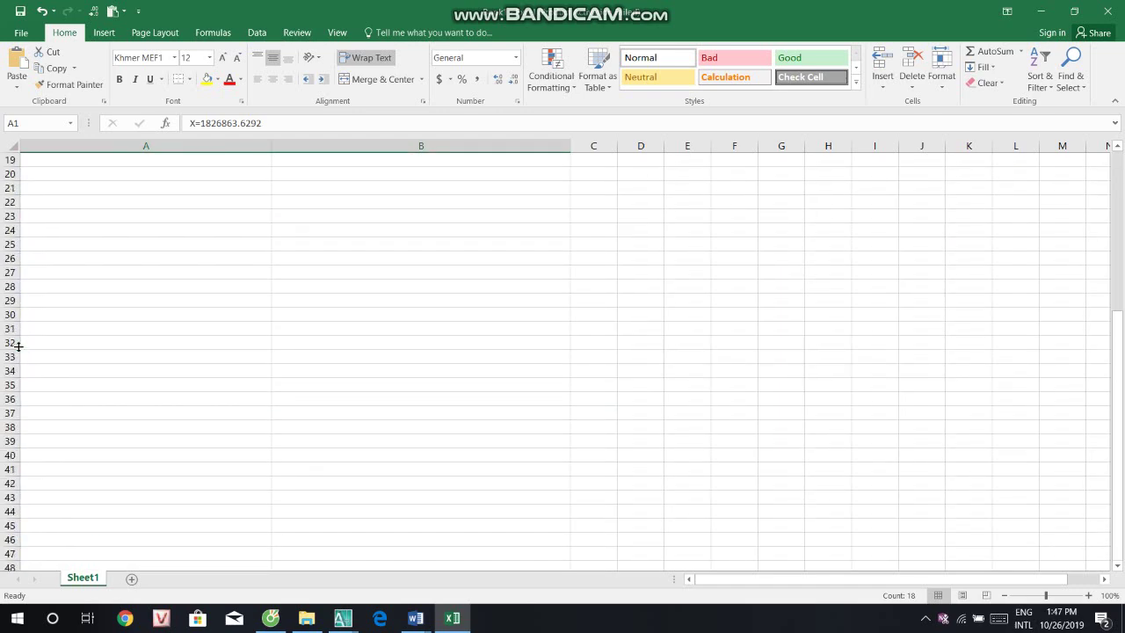
{"action": "scroll", "coordinate": [17, 346], "scroll_direction": "up", "scroll_amount": 3}
{"action": "scroll", "coordinate": [18, 346], "scroll_direction": "up", "scroll_amount": 3}
{"action": "scroll", "coordinate": [39, 417], "scroll_direction": "down", "scroll_amount": 1}
{"action": "scroll", "coordinate": [38, 417], "scroll_direction": "down", "scroll_amount": 2}
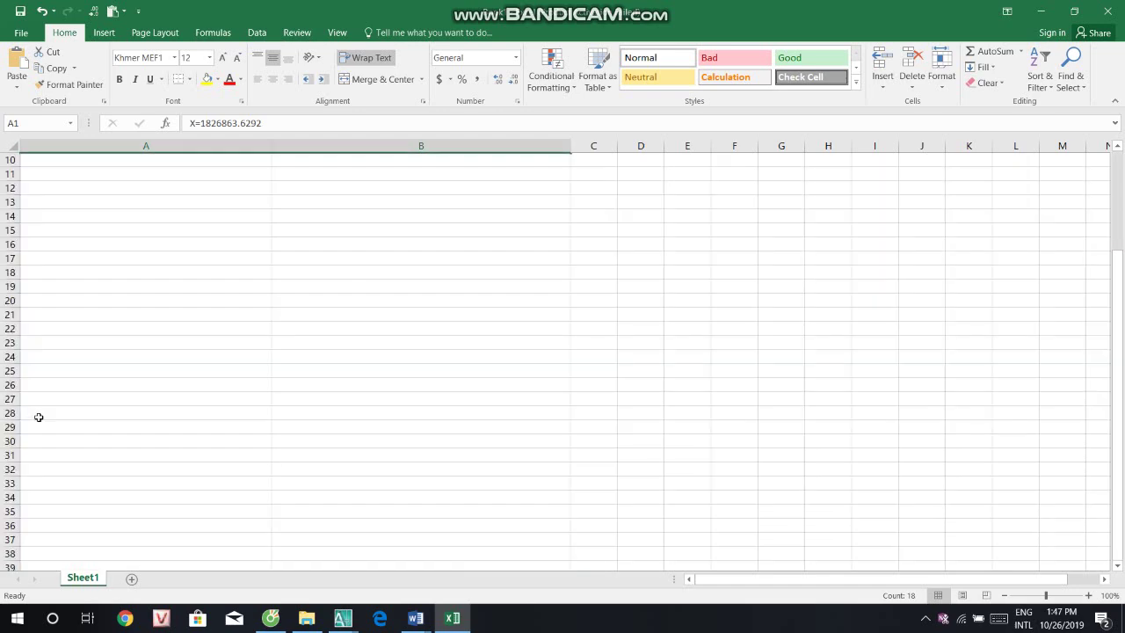
{"action": "scroll", "coordinate": [39, 416], "scroll_direction": "up", "scroll_amount": 1}
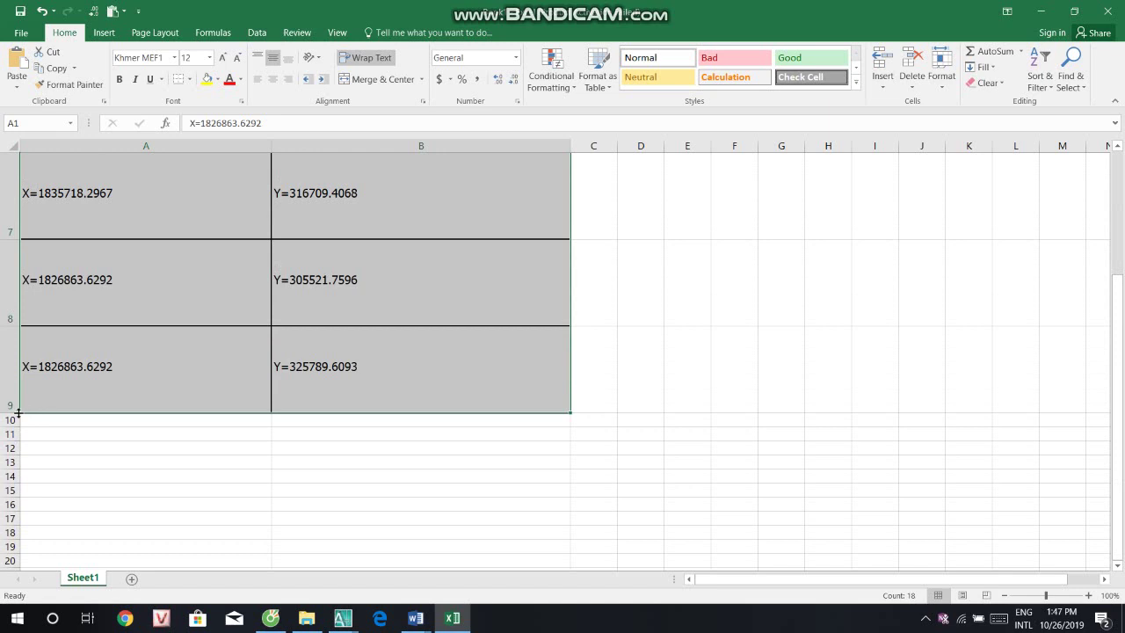
Step: Shorten rows 9 and 8 and select the data range A1:B9
{"action": "left_click_drag", "start_coordinate": [18, 412], "coordinate": [18, 348]}
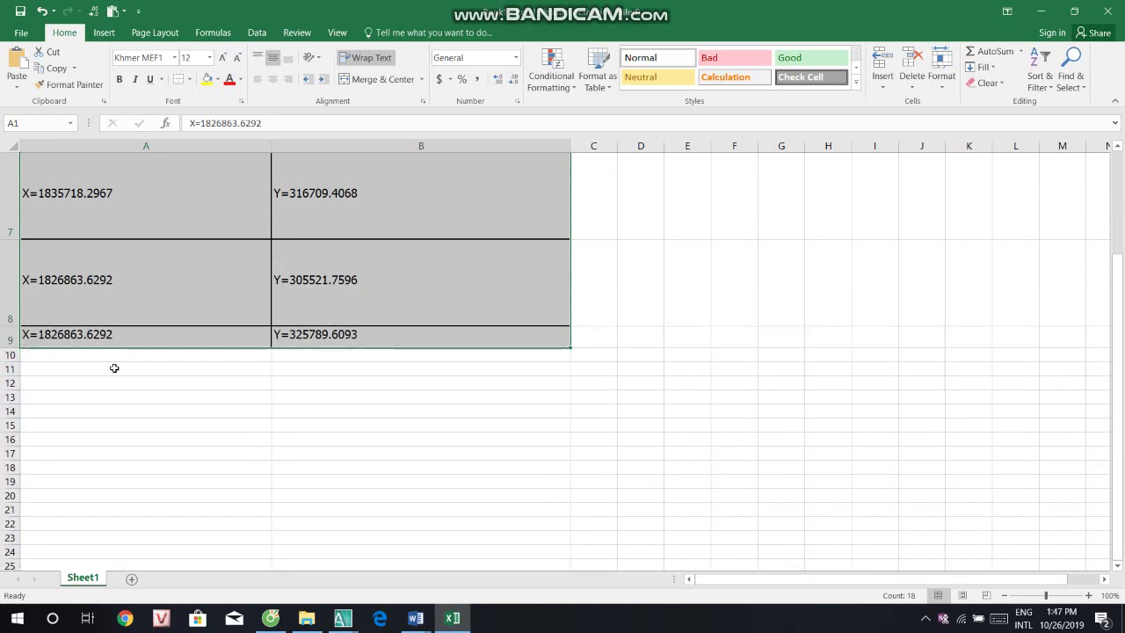
{"action": "scroll", "coordinate": [181, 377], "scroll_direction": "up", "scroll_amount": 1}
{"action": "key", "text": "Return"}
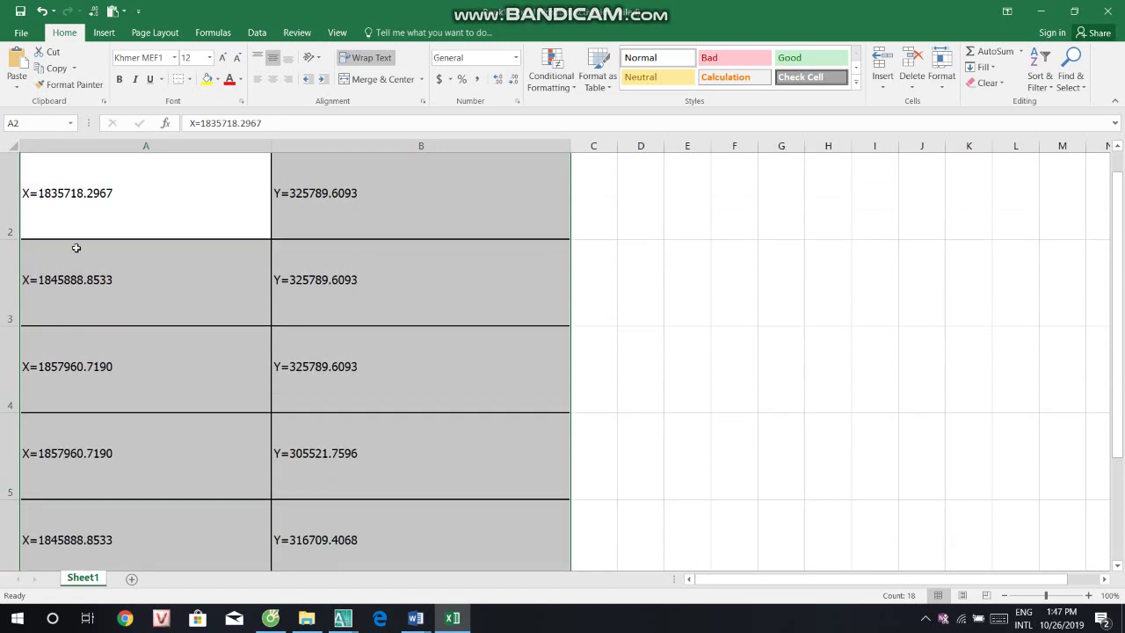
{"action": "left_click_drag", "start_coordinate": [74, 201], "coordinate": [365, 550]}
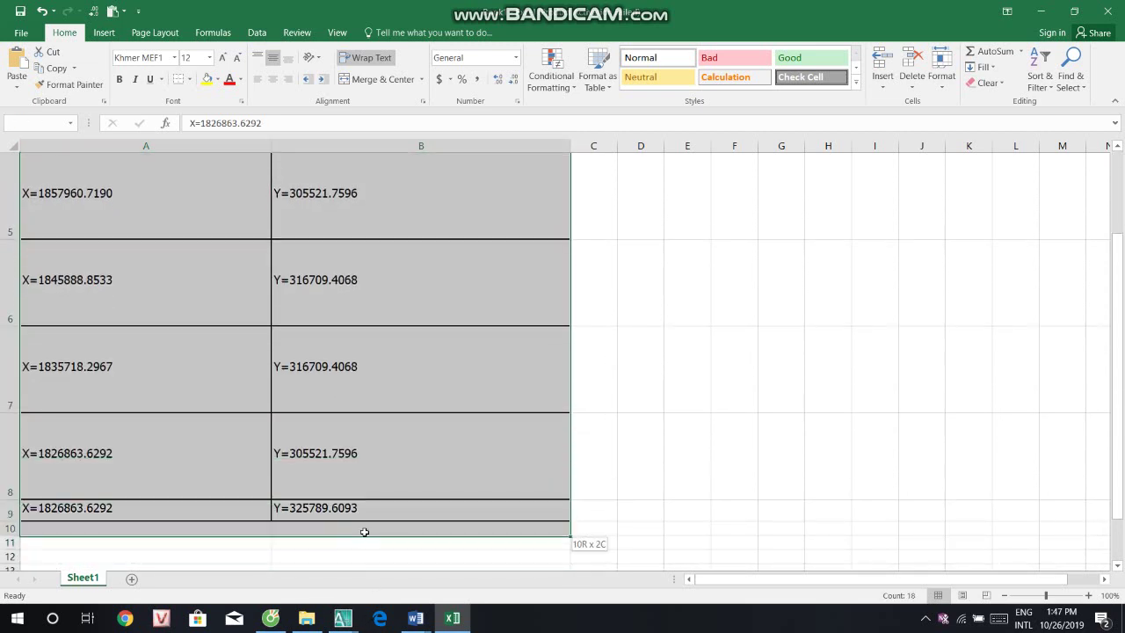
{"action": "left_click_drag", "start_coordinate": [366, 551], "coordinate": [372, 512]}
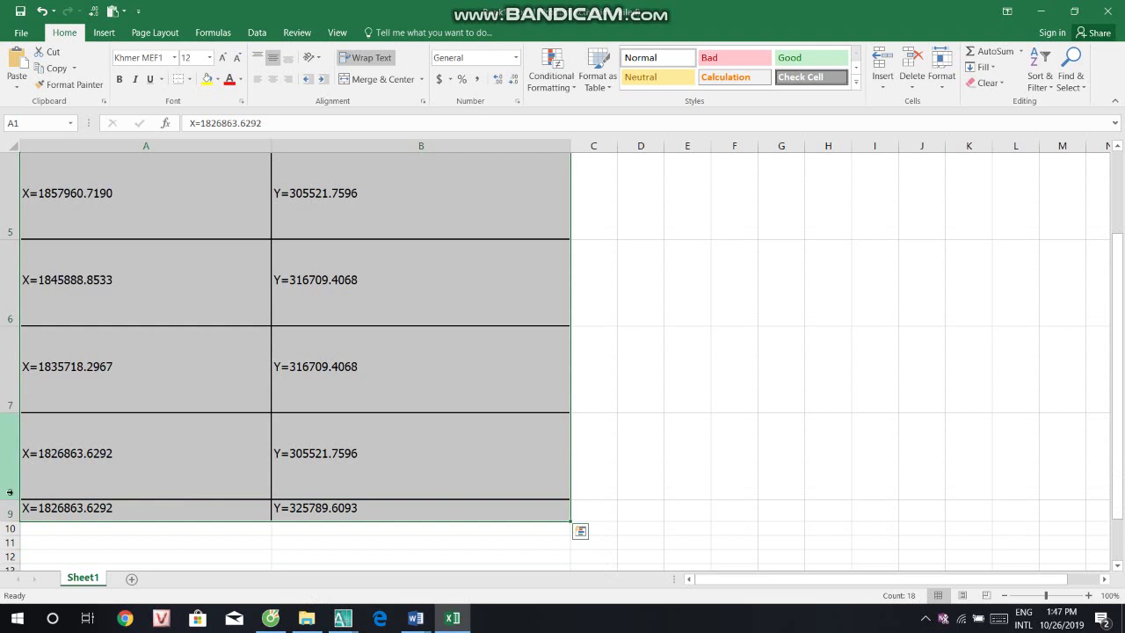
{"action": "left_click_drag", "start_coordinate": [10, 498], "coordinate": [17, 435]}
Step: Select rows 4–9 and view, then cancel, their Format Cells alignment settings
{"action": "key", "text": "Return"}
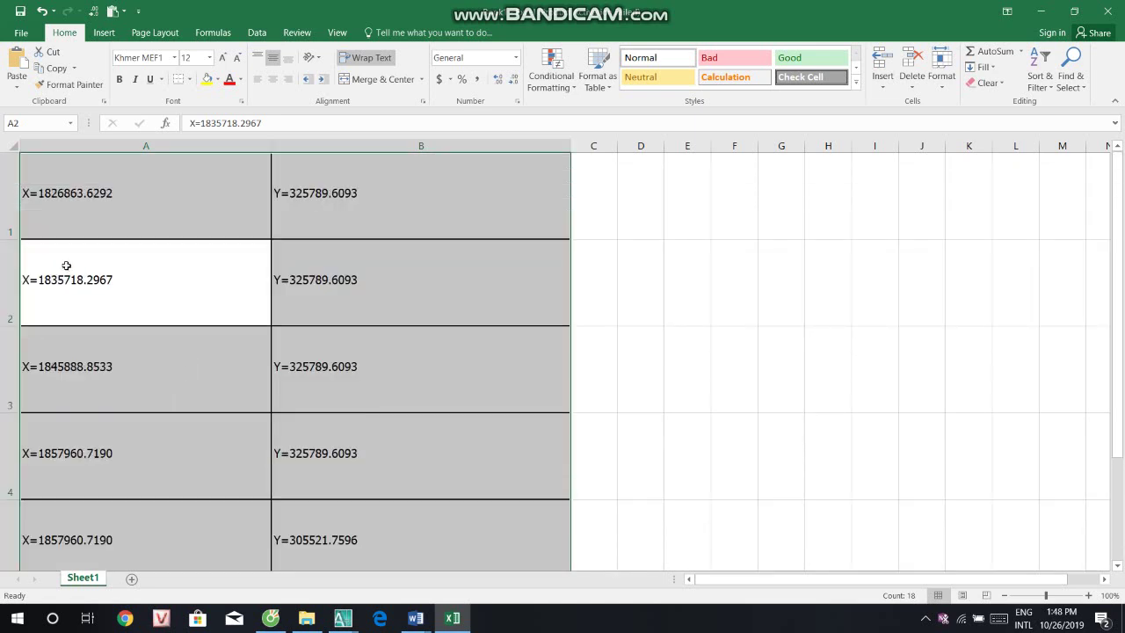
{"action": "left_click_drag", "start_coordinate": [10, 201], "coordinate": [17, 437]}
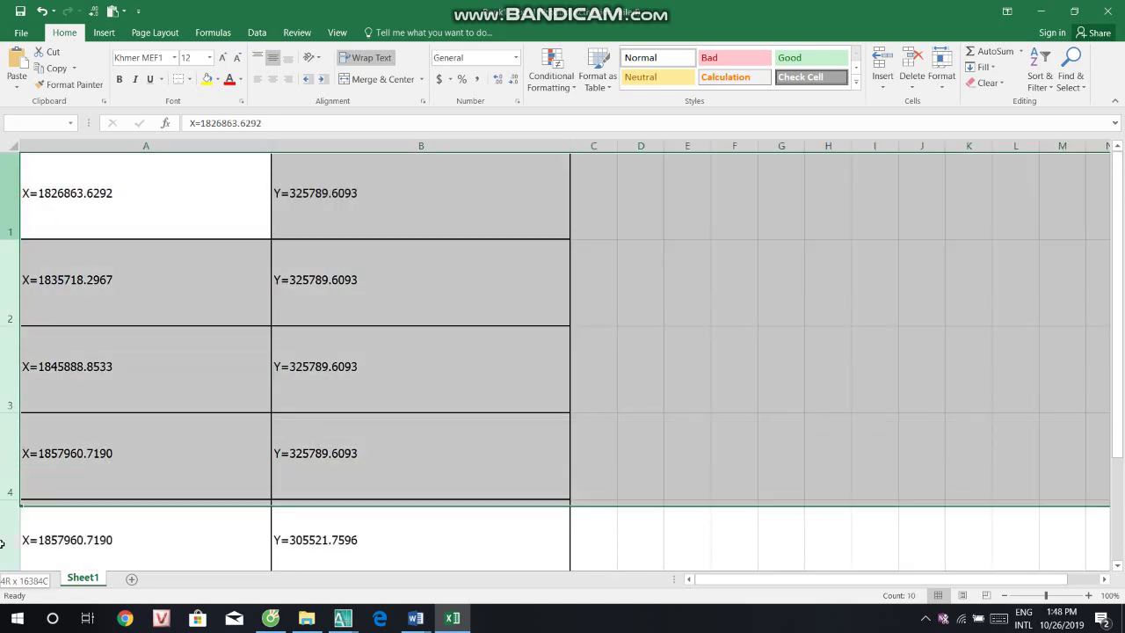
{"action": "left_click_drag", "start_coordinate": [11, 506], "coordinate": [8, 533]}
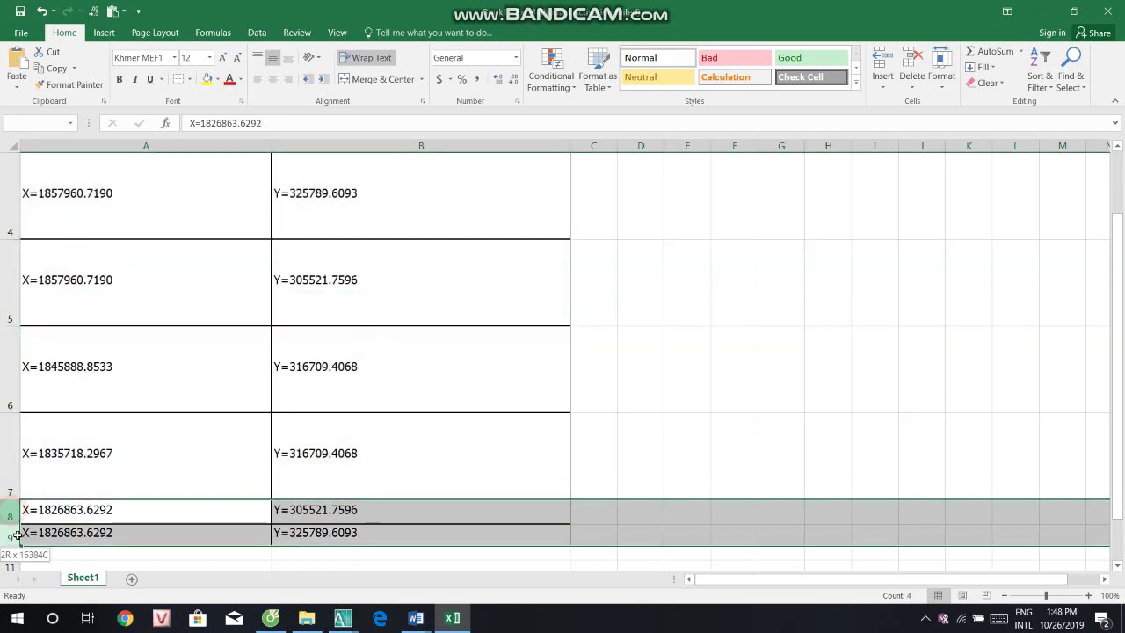
{"action": "left_click_drag", "start_coordinate": [14, 162], "coordinate": [25, 531]}
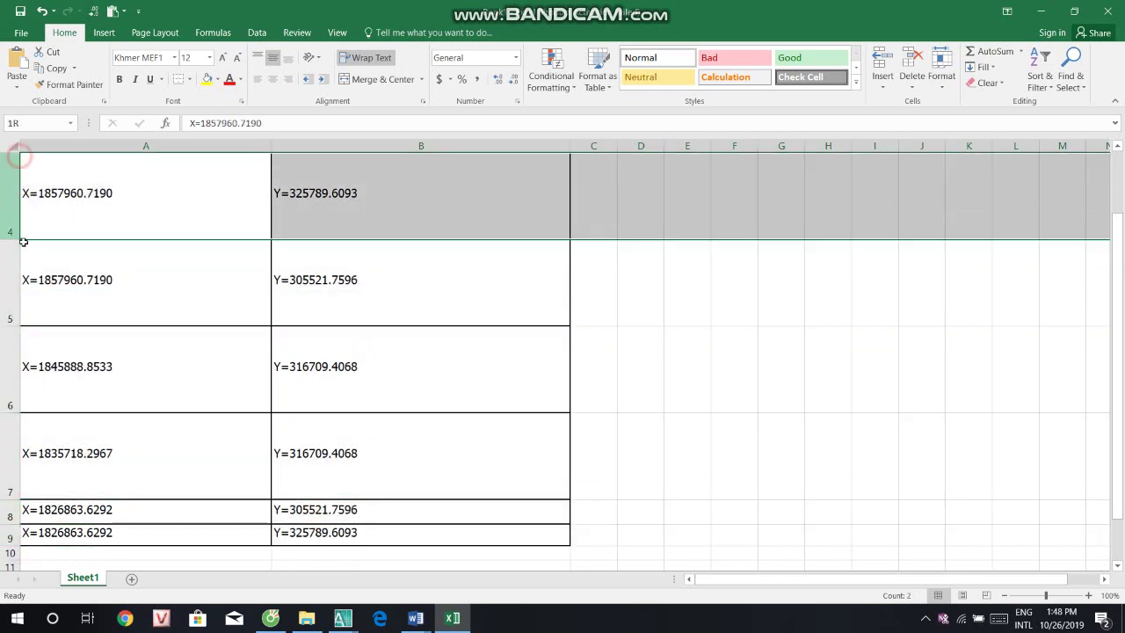
{"action": "right_click", "coordinate": [25, 531]}
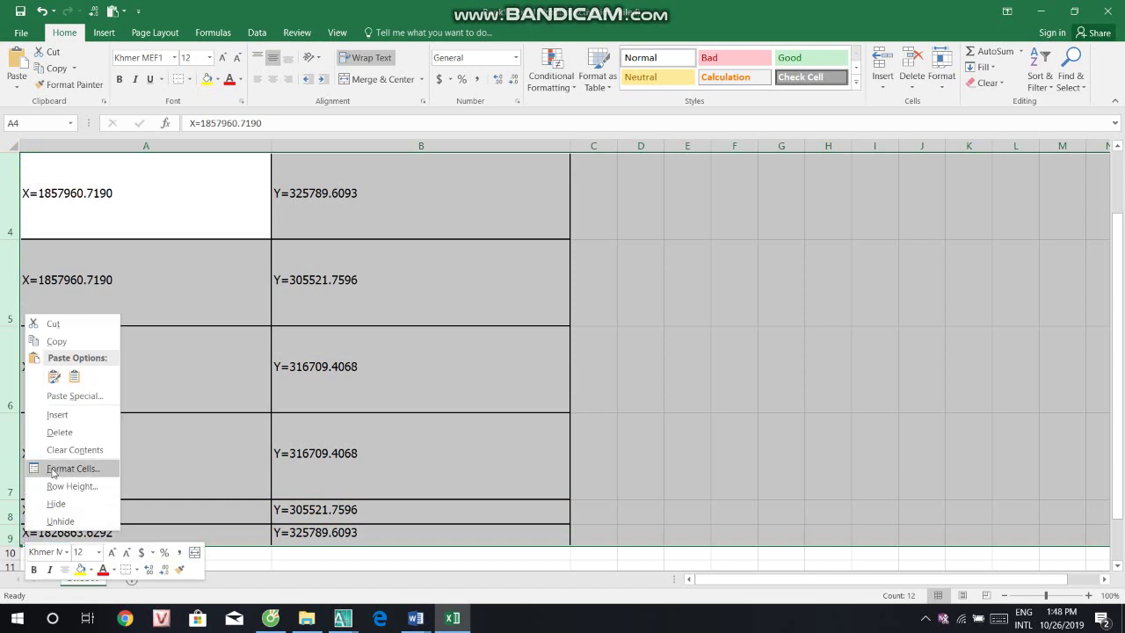
{"action": "left_click", "coordinate": [52, 470]}
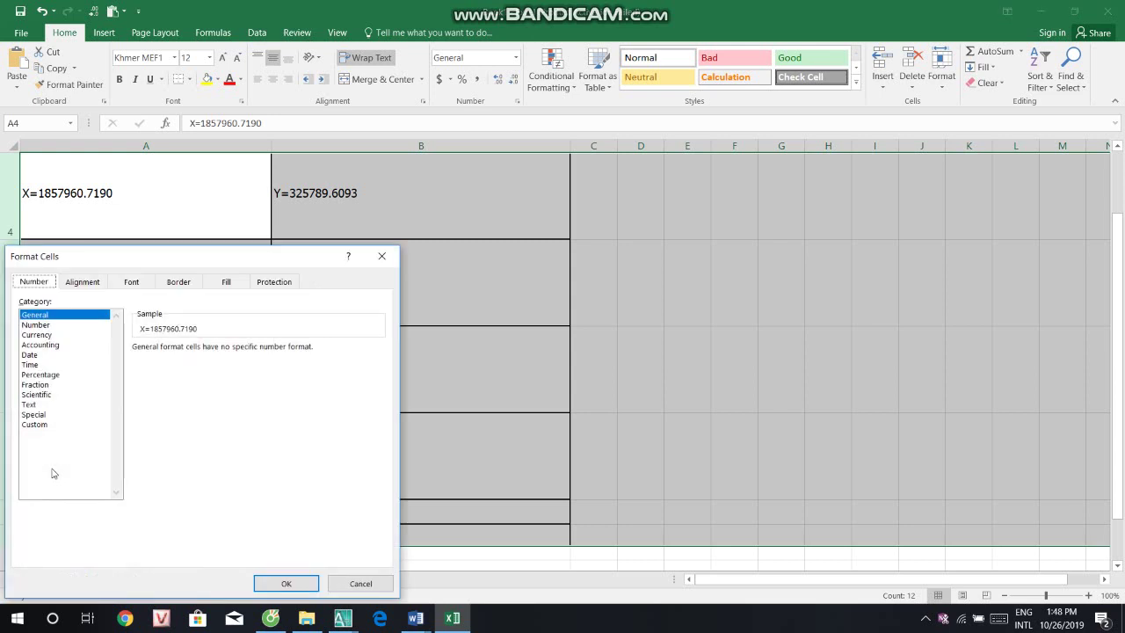
{"action": "left_click", "coordinate": [83, 281]}
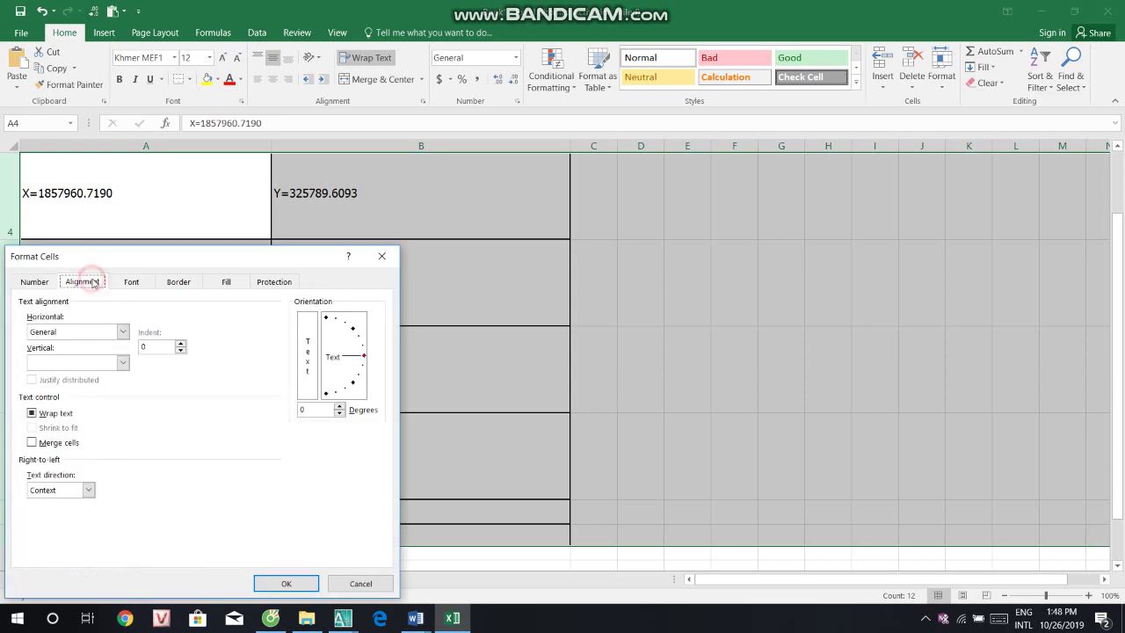
{"action": "left_click", "coordinate": [382, 256]}
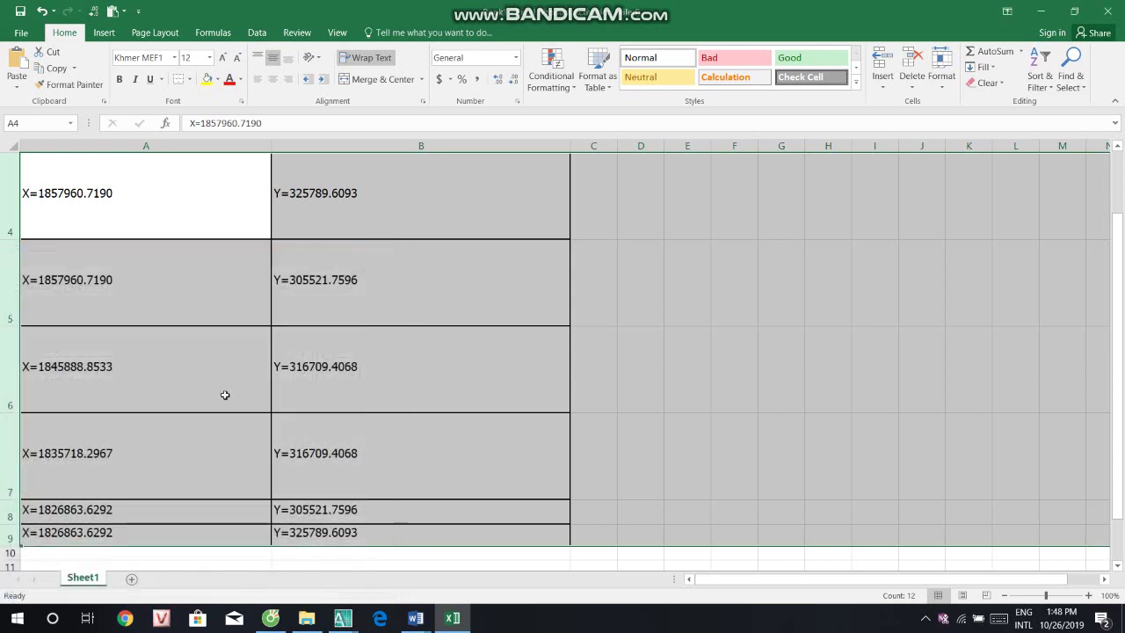
Step: Set rows 4–9 to a compact uniform height, then select rows 1–3
{"action": "left_click_drag", "start_coordinate": [16, 500], "coordinate": [20, 440]}
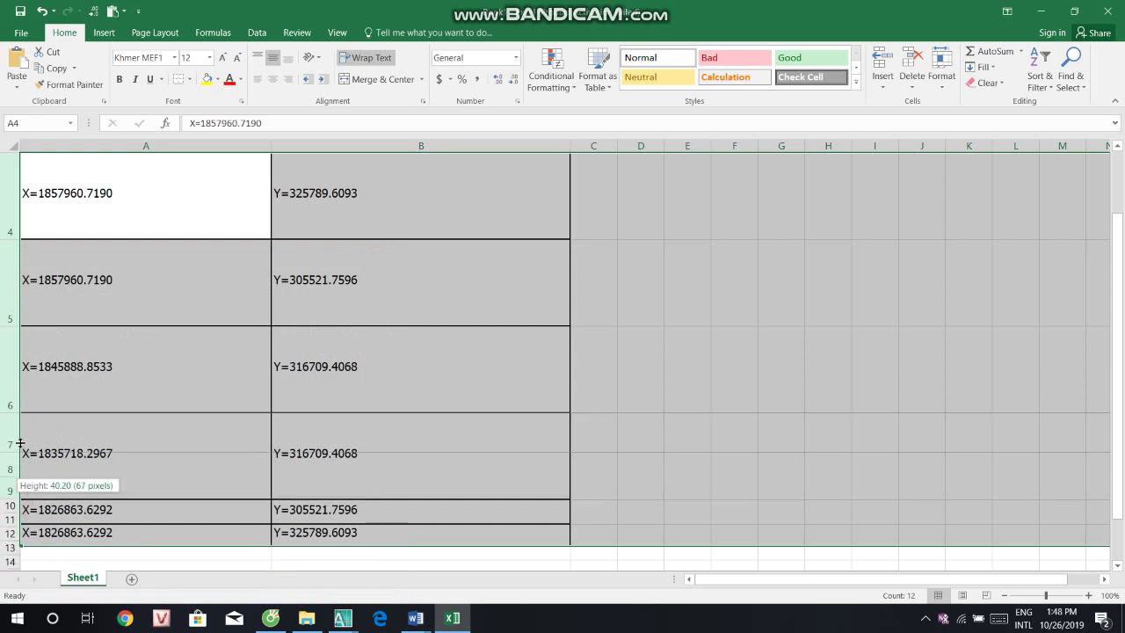
{"action": "scroll", "coordinate": [454, 384], "scroll_direction": "up", "scroll_amount": 1}
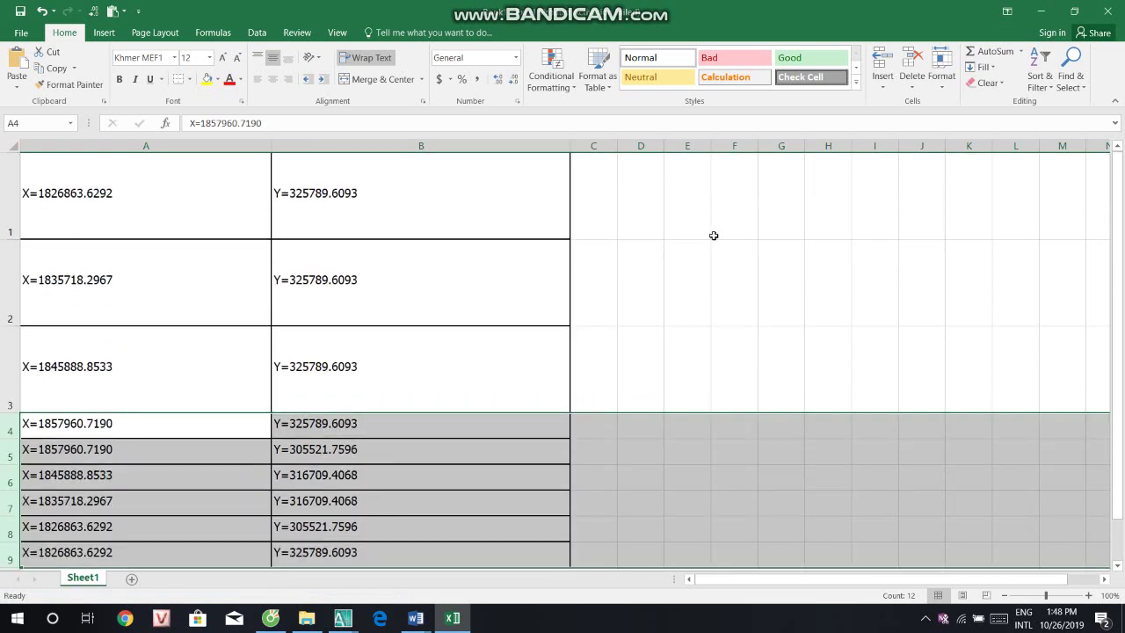
{"action": "left_click", "coordinate": [713, 234]}
{"action": "scroll", "coordinate": [118, 349], "scroll_direction": "down", "scroll_amount": 2}
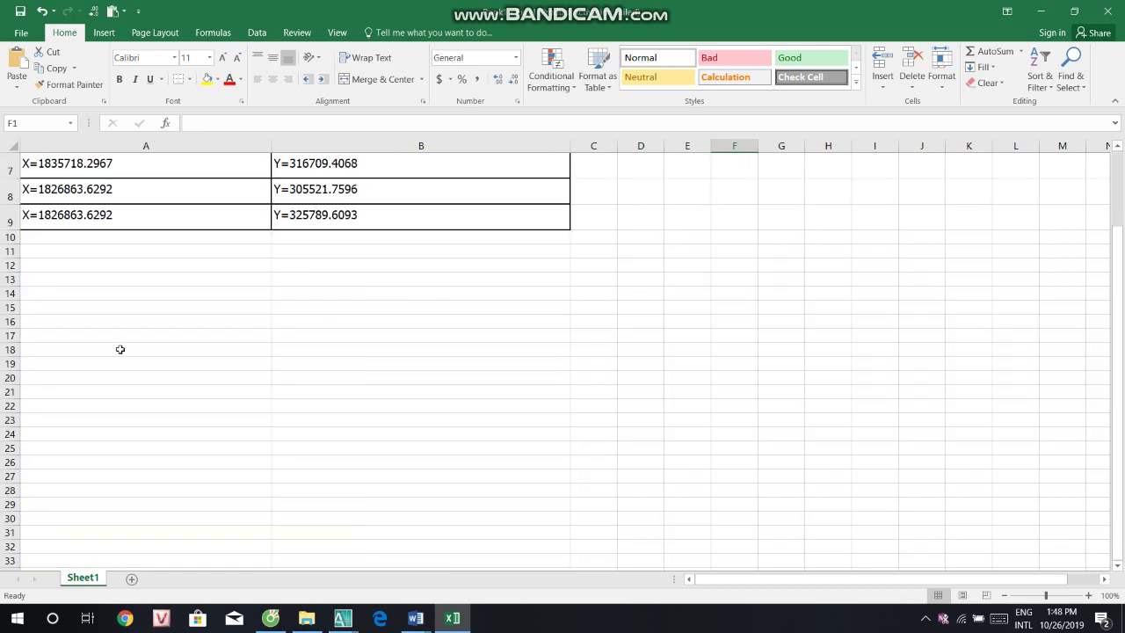
{"action": "scroll", "coordinate": [82, 345], "scroll_direction": "up", "scroll_amount": 2}
{"action": "mouse_move", "coordinate": [16, 167]}
{"action": "left_mouse_down"}
{"action": "mouse_move", "coordinate": [15, 398]}
{"action": "mouse_move", "coordinate": [24, 354]}
{"action": "left_mouse_up"}
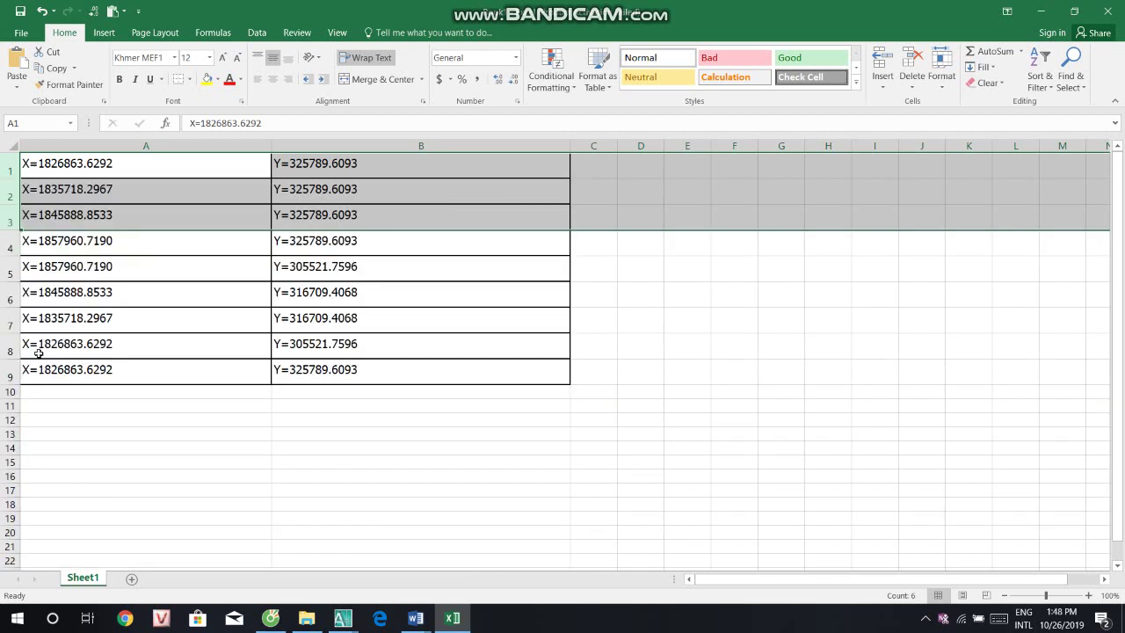
Step: Insert an empty column B before the Y values and narrow columns A–C
{"action": "left_click", "coordinate": [783, 348]}
{"action": "left_click", "coordinate": [313, 146]}
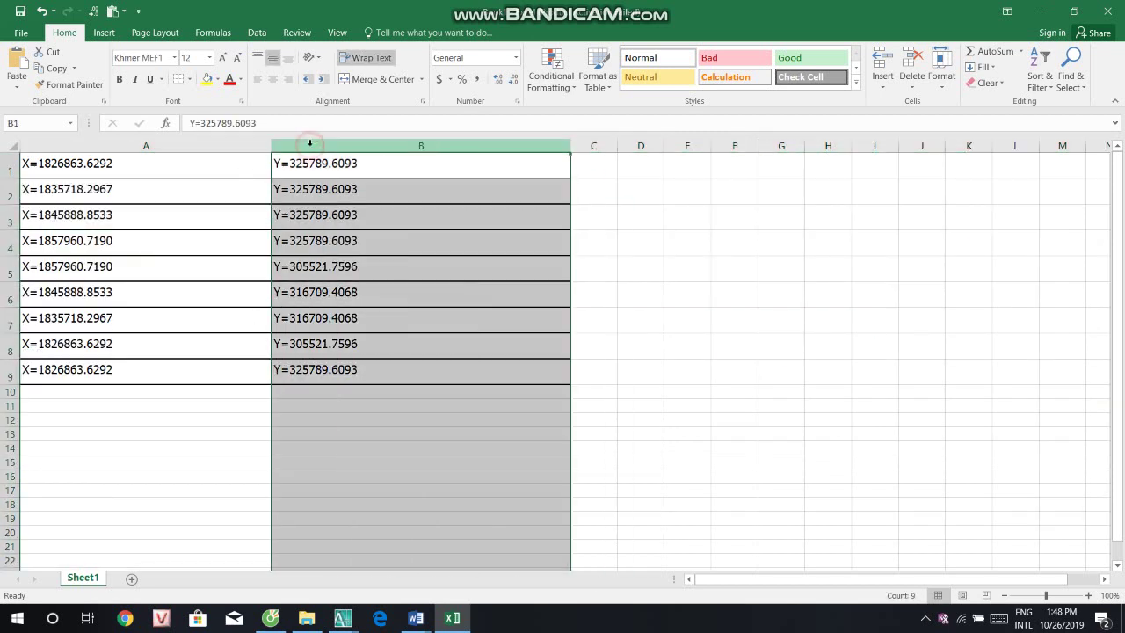
{"action": "right_click", "coordinate": [313, 146]}
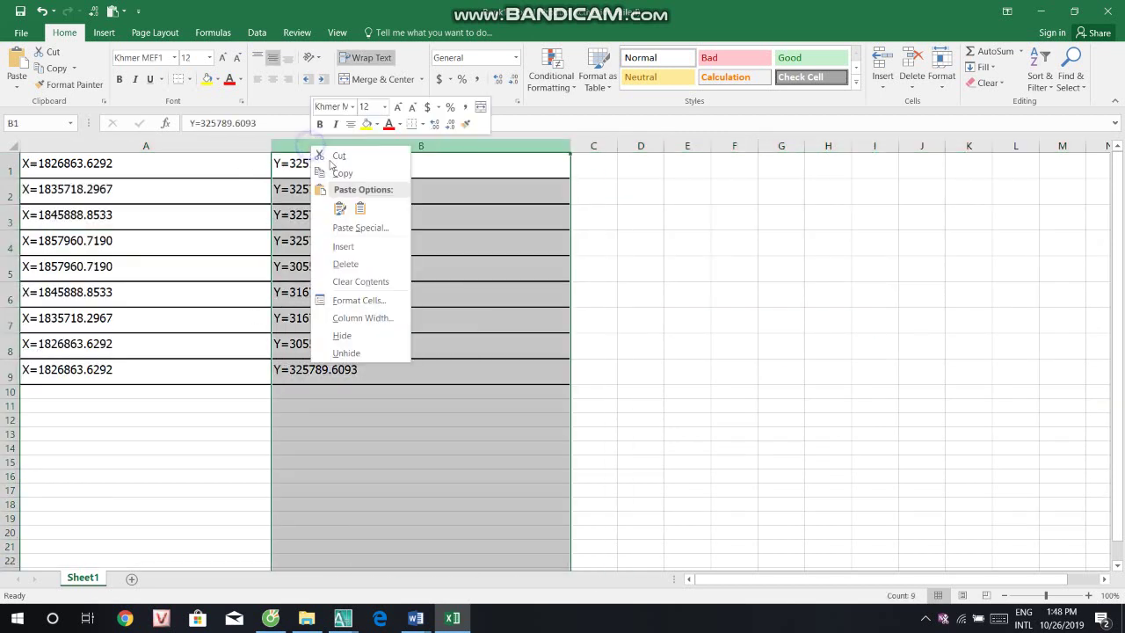
{"action": "left_click", "coordinate": [362, 247]}
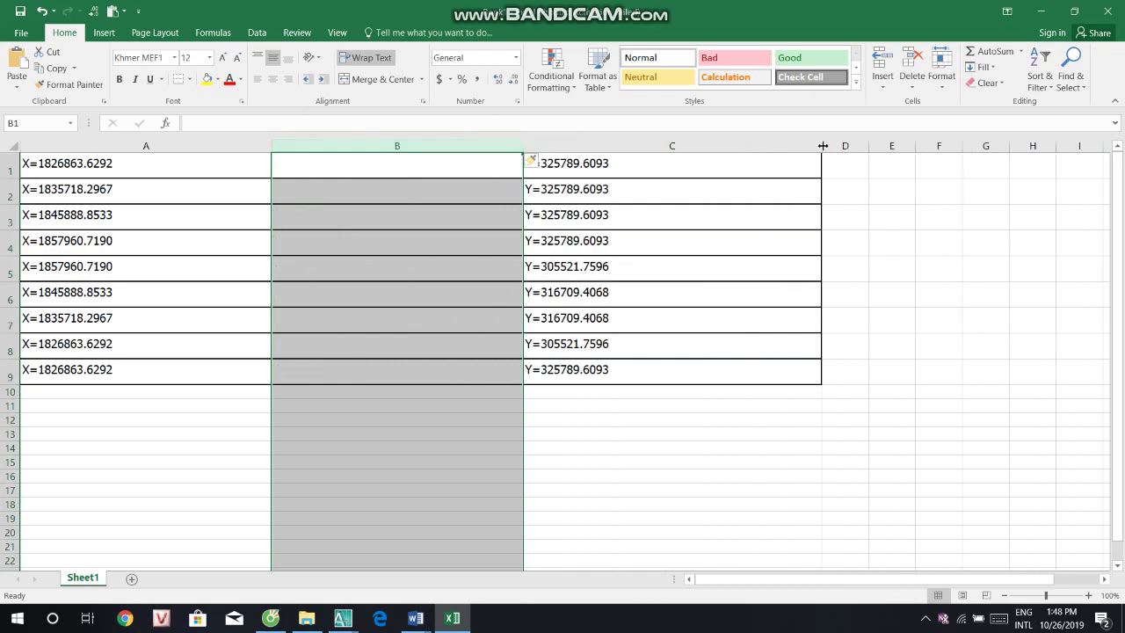
{"action": "left_click_drag", "start_coordinate": [823, 146], "coordinate": [683, 146]}
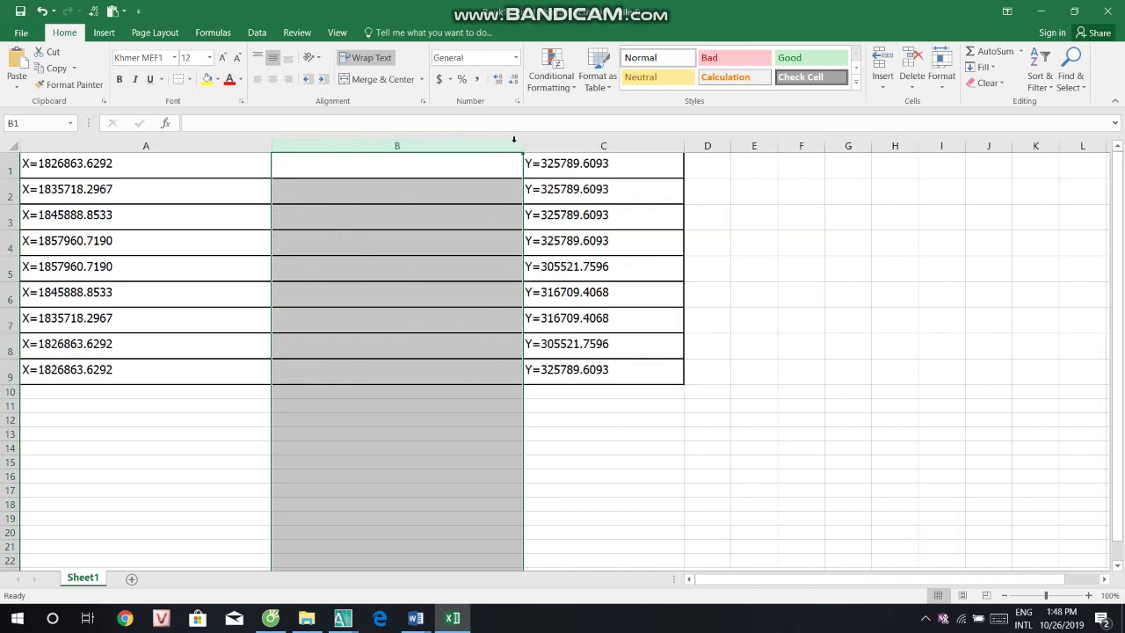
{"action": "left_click_drag", "start_coordinate": [522, 146], "coordinate": [449, 146]}
{"action": "left_click_drag", "start_coordinate": [273, 147], "coordinate": [205, 146]}
Step: Enter =RIGHT(A1,11) in B1 and fill it down to B2
{"action": "left_click", "coordinate": [281, 167]}
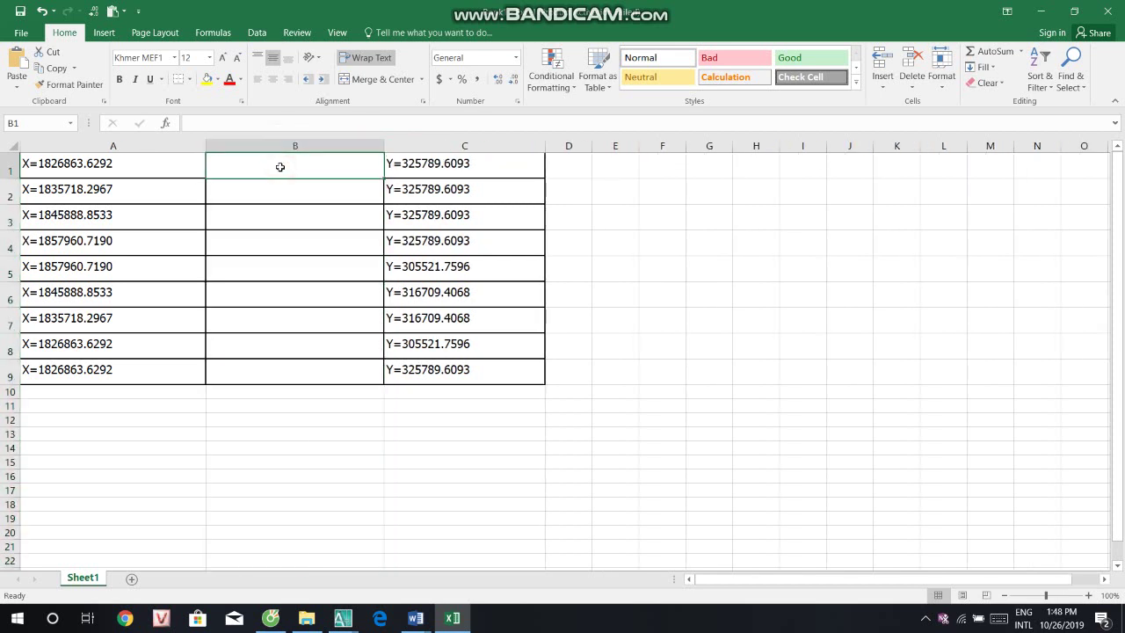
{"action": "type", "text": "=r"}
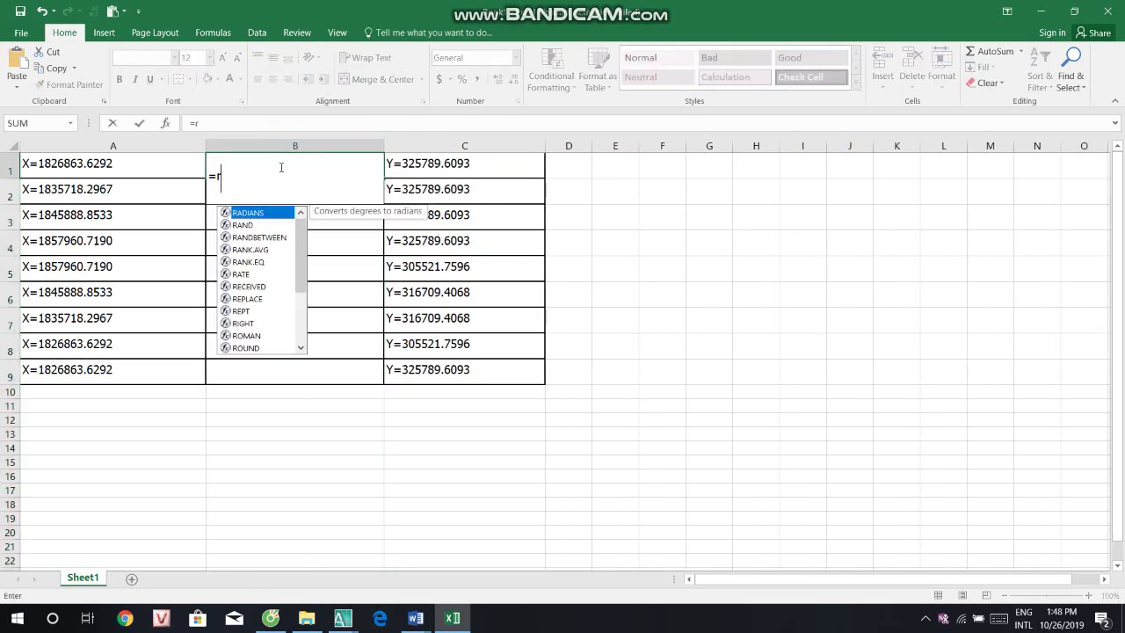
{"action": "type", "text": "ight"}
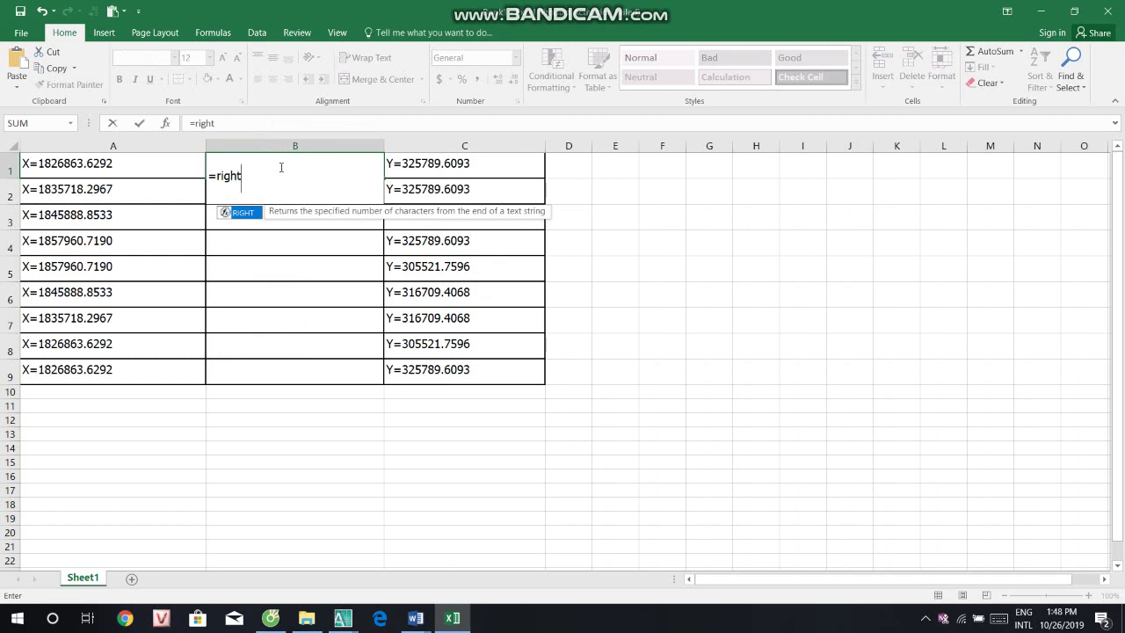
{"action": "type", "text": "("}
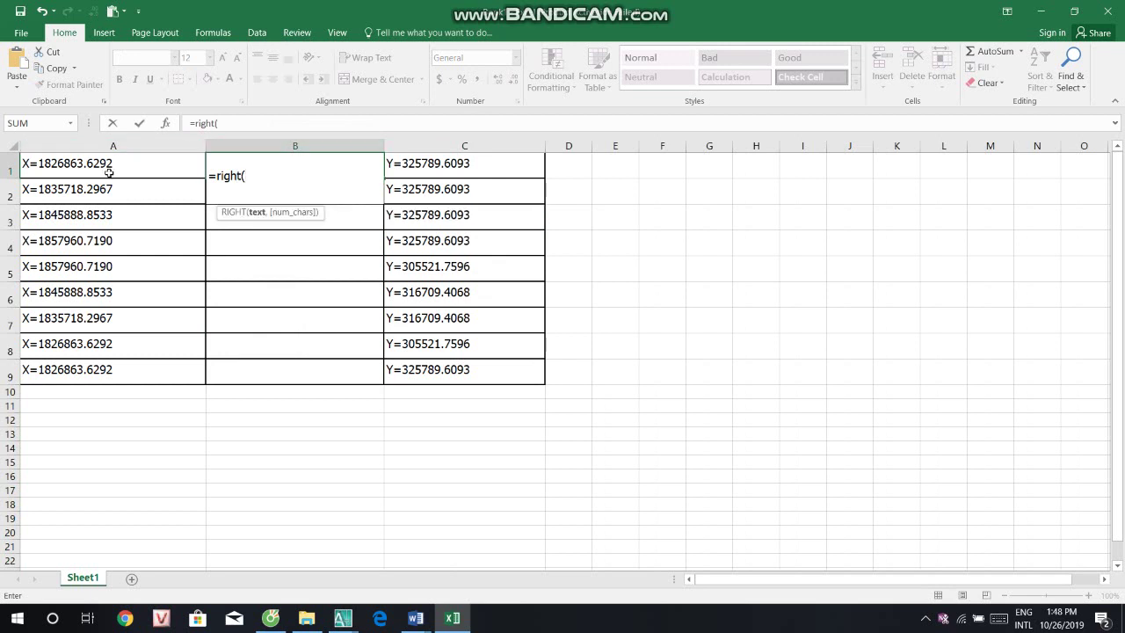
{"action": "left_click", "coordinate": [108, 165]}
{"action": "type", "text": ",11"}
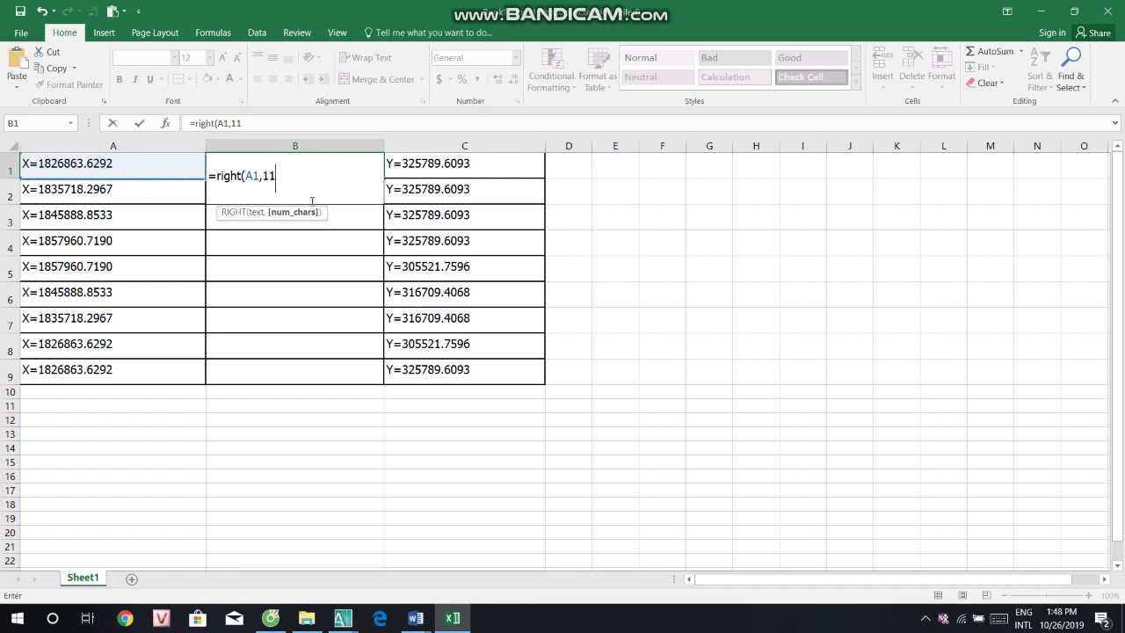
{"action": "key", "text": "Return"}
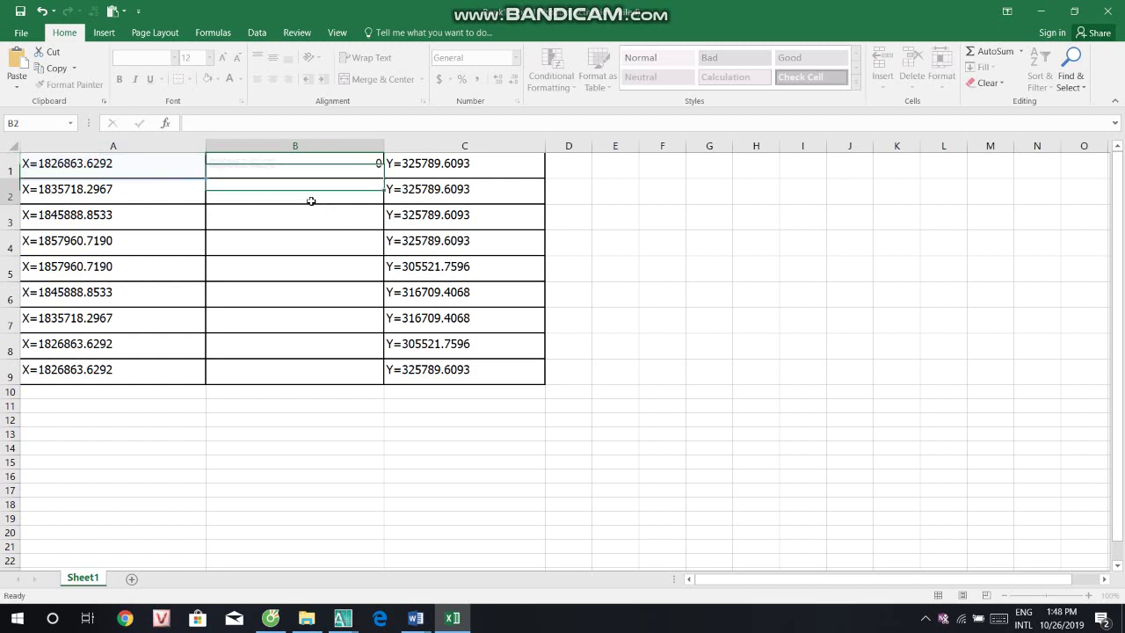
{"action": "left_click", "coordinate": [300, 167]}
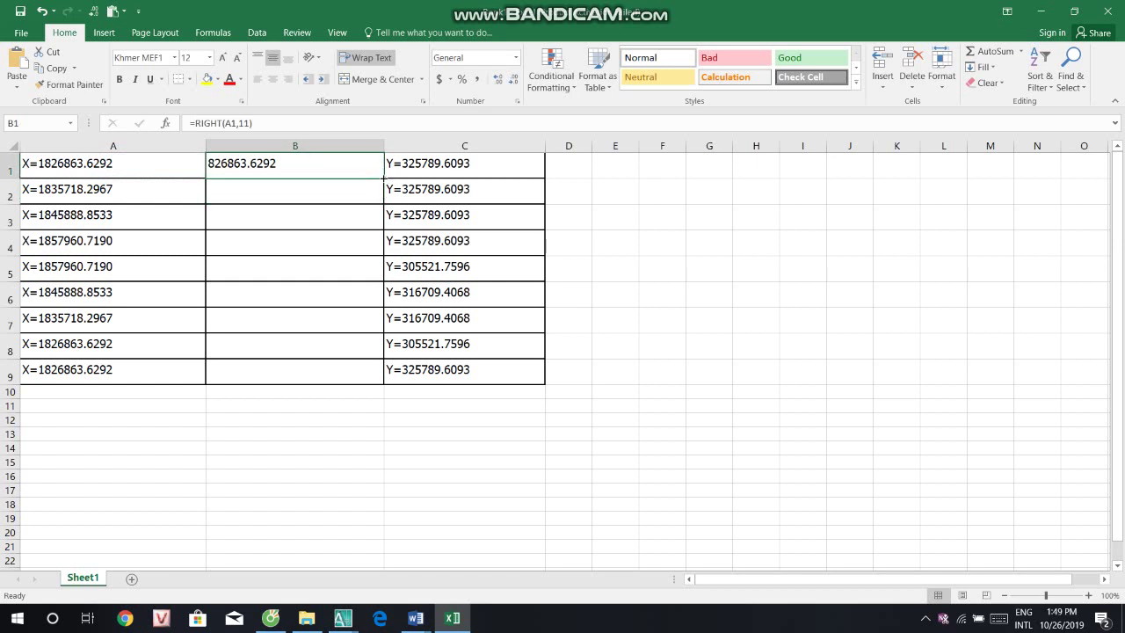
{"action": "left_click_drag", "start_coordinate": [383, 178], "coordinate": [379, 201]}
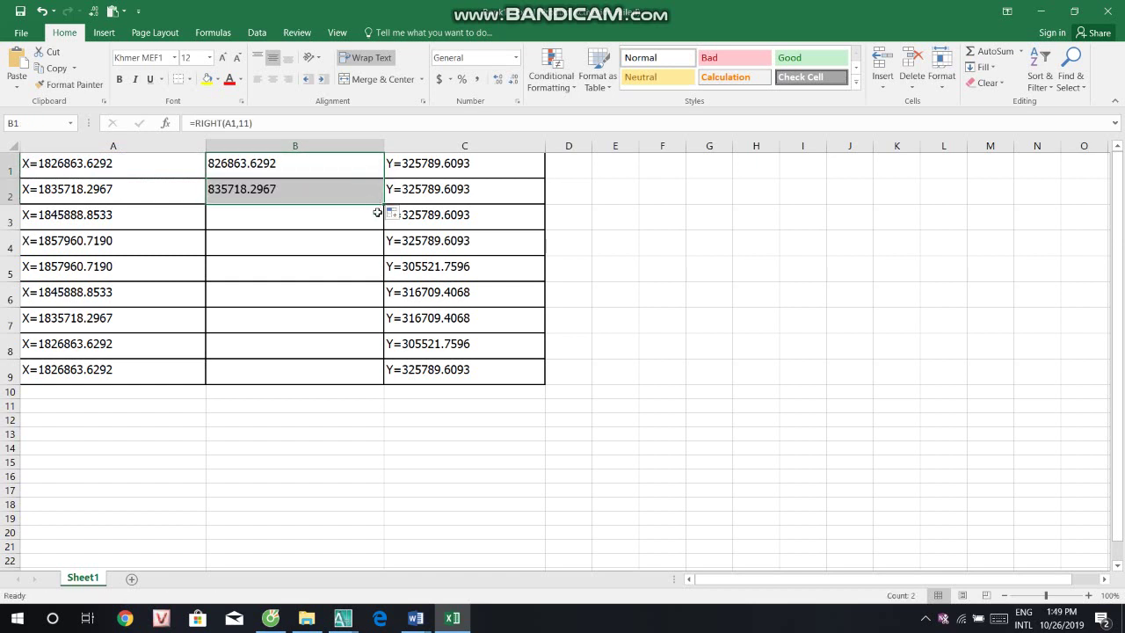
{"action": "left_click_drag", "start_coordinate": [383, 200], "coordinate": [373, 241]}
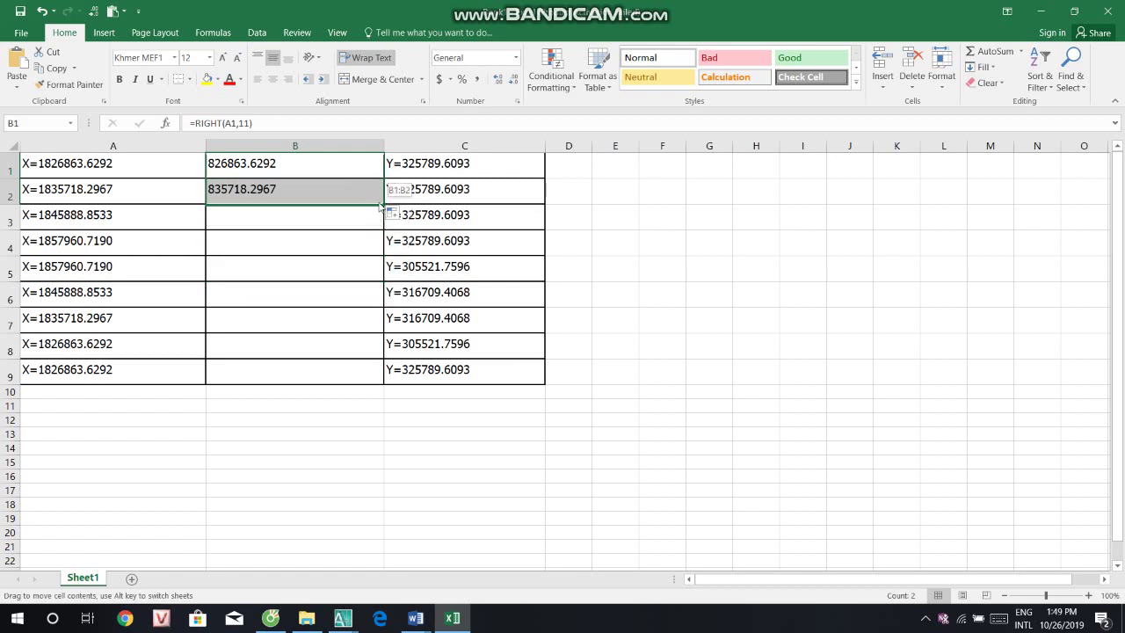
{"action": "mouse_move", "coordinate": [373, 242]}
{"action": "left_mouse_down"}
{"action": "mouse_move", "coordinate": [379, 204]}
{"action": "mouse_move", "coordinate": [370, 375]}
{"action": "left_mouse_up"}
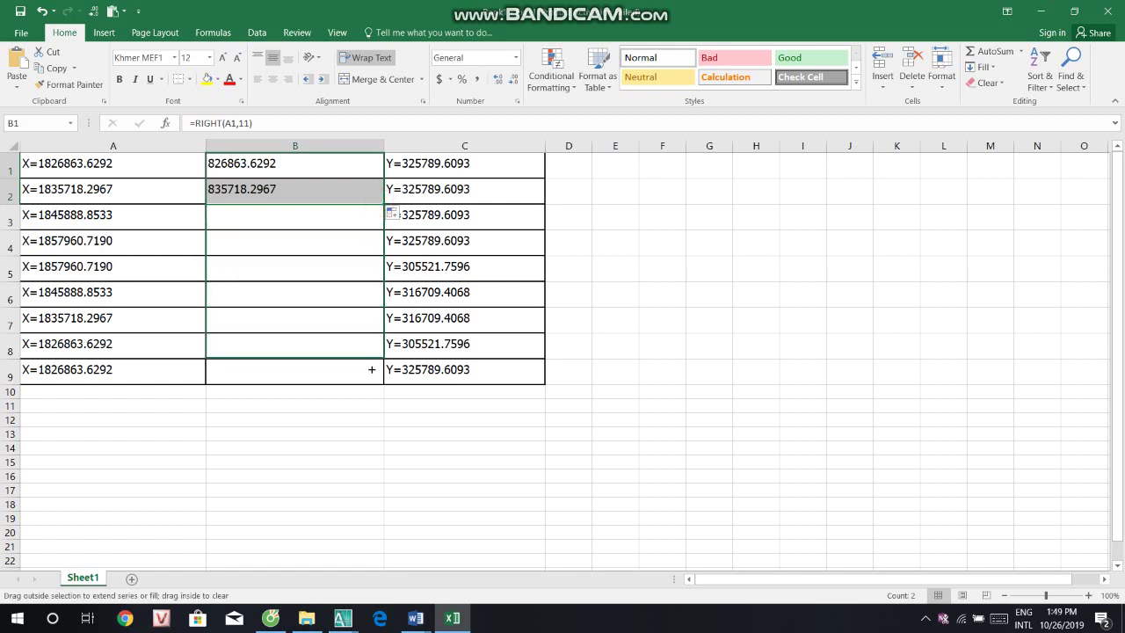
Step: Fill the RIGHT formula down B1:B9, paste it into D1, widen column D, and fill down to D9
{"action": "left_click", "coordinate": [324, 171]}
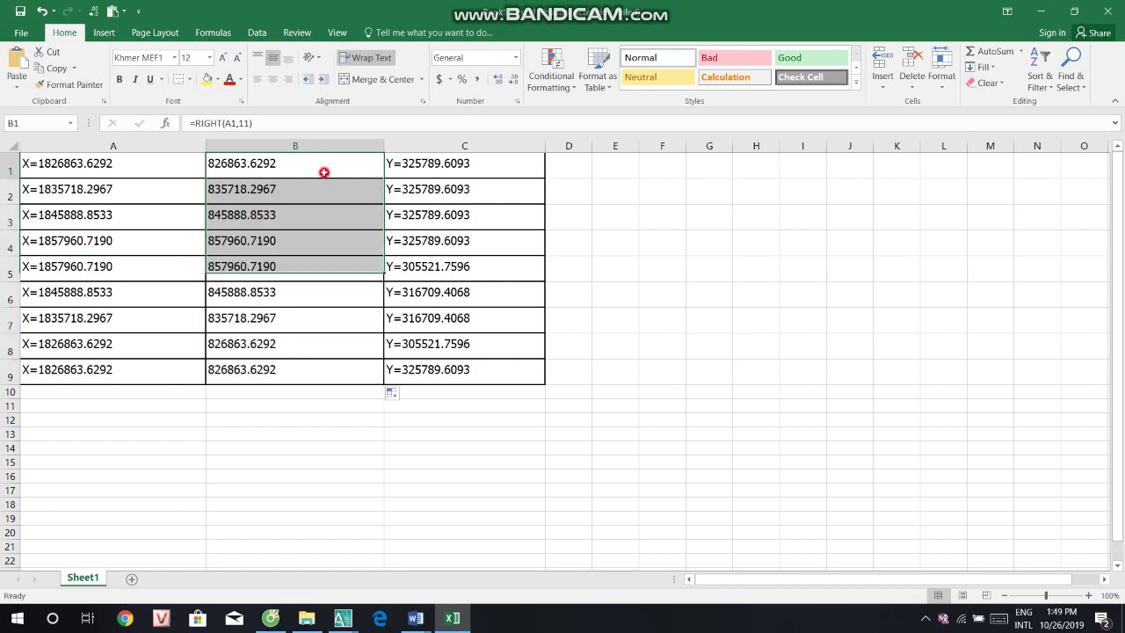
{"action": "left_click", "coordinate": [580, 164]}
{"action": "type", "text": "=RIGHT(C1,11)"}
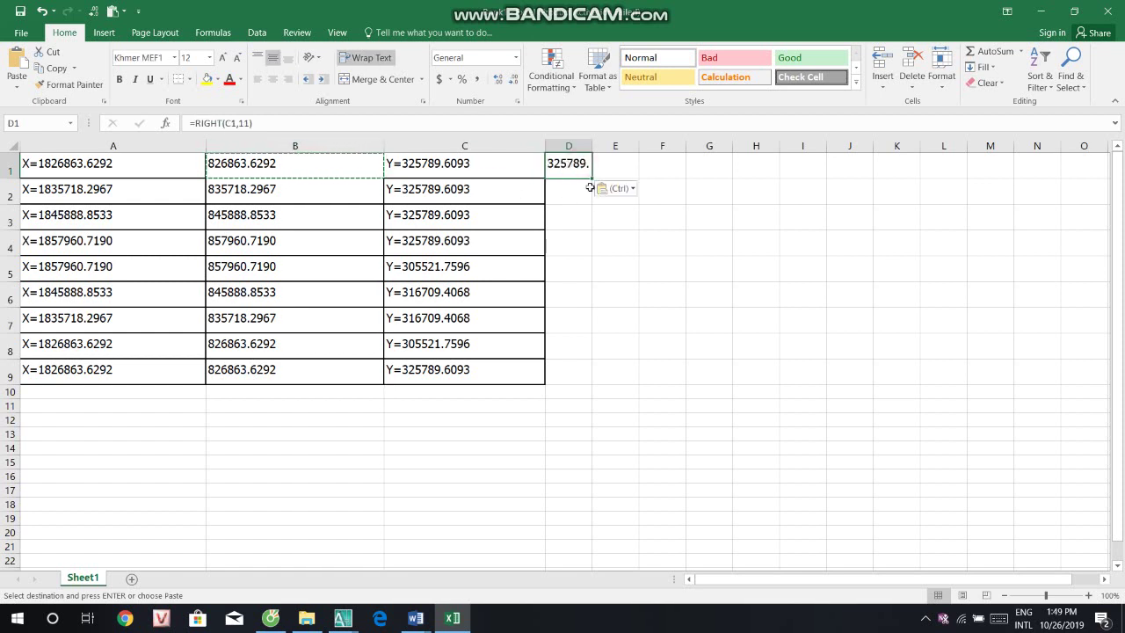
{"action": "mouse_move", "coordinate": [592, 144]}
{"action": "left_mouse_down"}
{"action": "mouse_move", "coordinate": [648, 145]}
{"action": "mouse_move", "coordinate": [642, 382]}
{"action": "left_mouse_up"}
{"action": "left_click", "coordinate": [730, 313]}
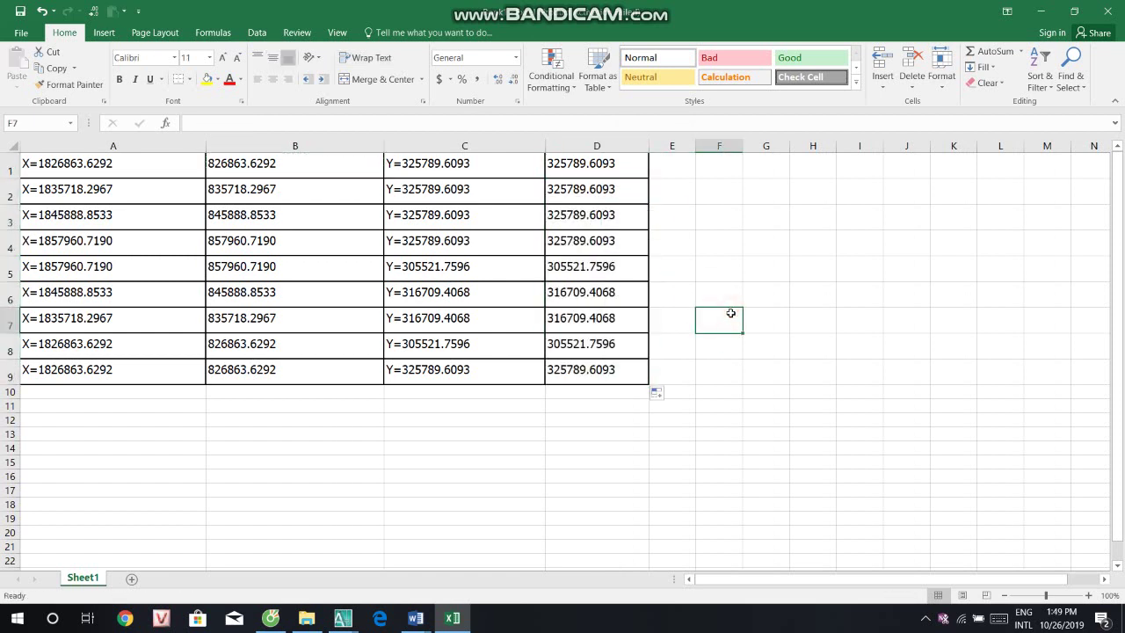
{"action": "left_click", "coordinate": [274, 163]}
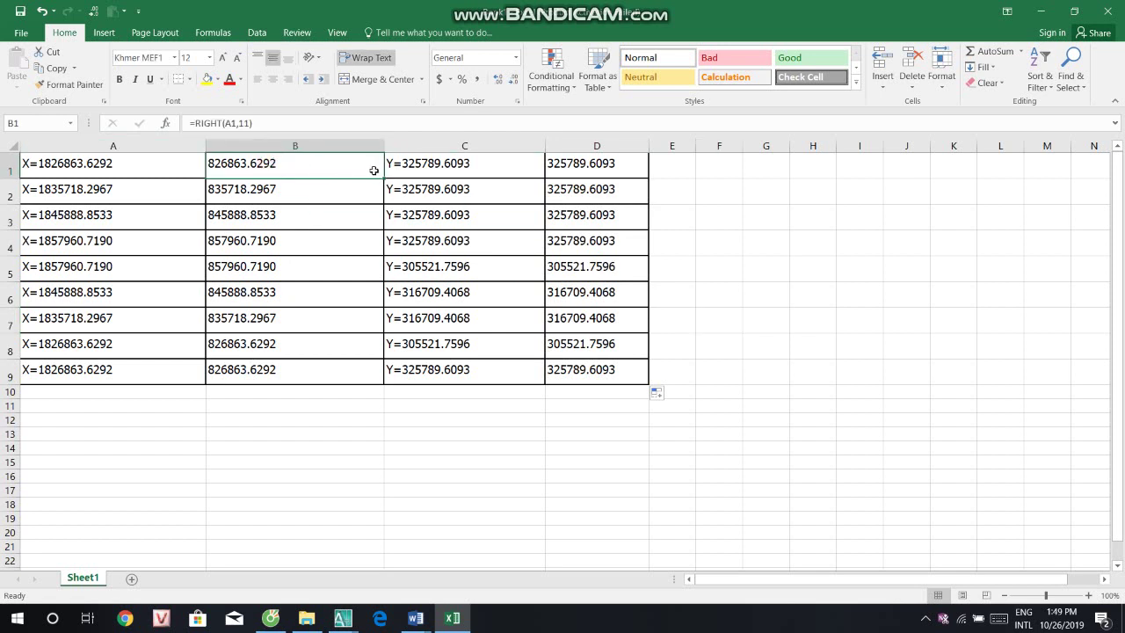
Step: Replace the X formulas in B1:B9 with pasted values and convert them to numbers
{"action": "left_click_drag", "start_coordinate": [373, 172], "coordinate": [360, 363]}
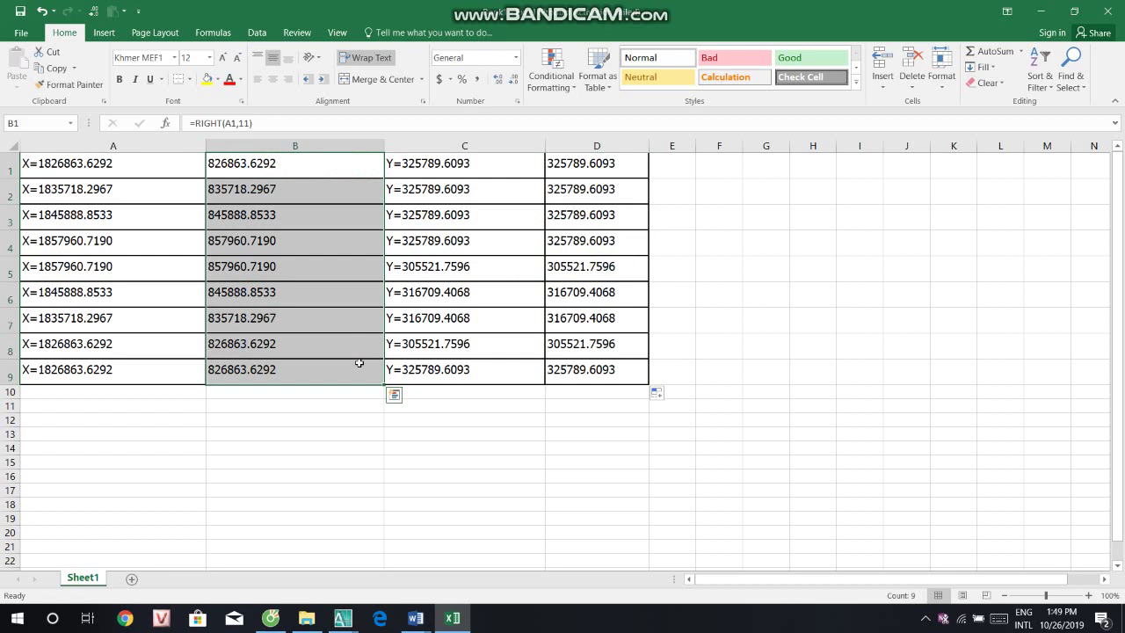
{"action": "left_click", "coordinate": [62, 67]}
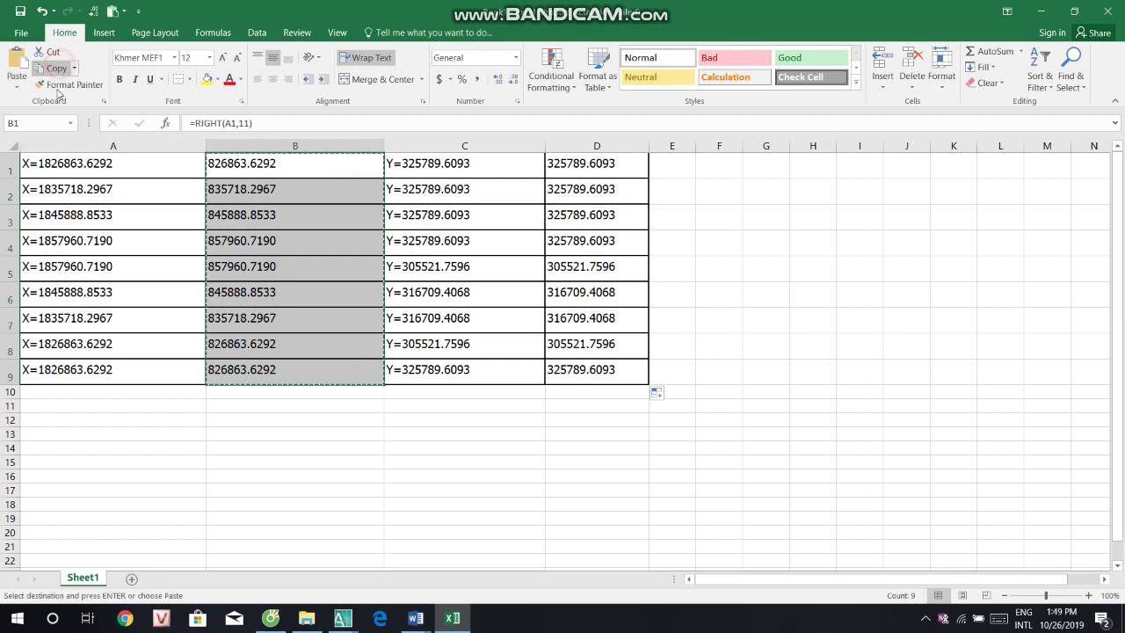
{"action": "left_click", "coordinate": [16, 85]}
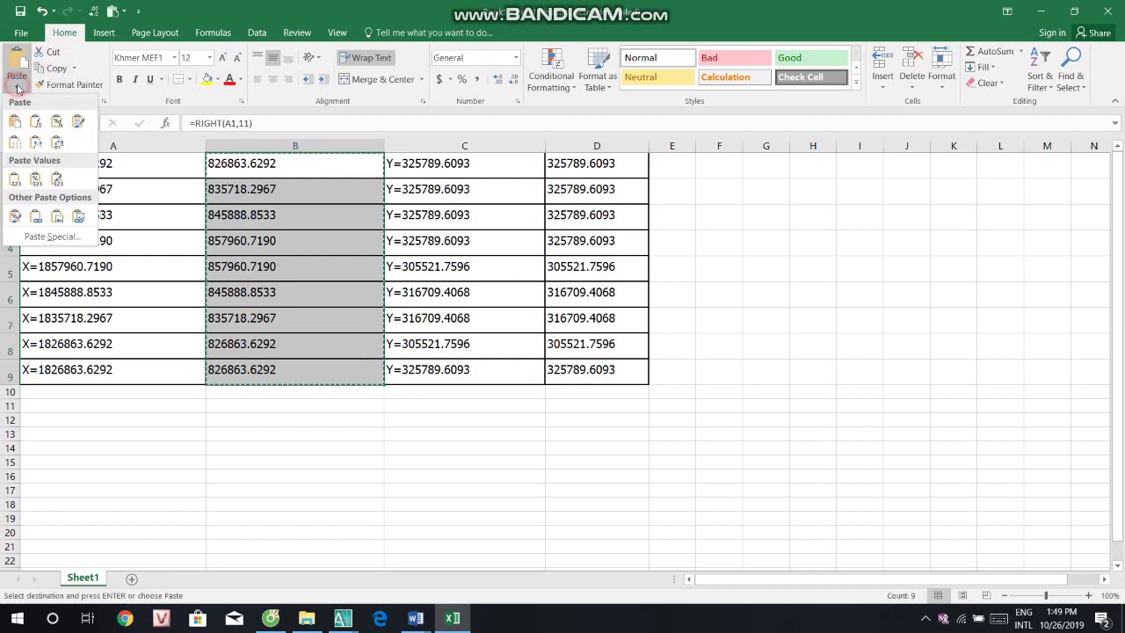
{"action": "left_click", "coordinate": [15, 181]}
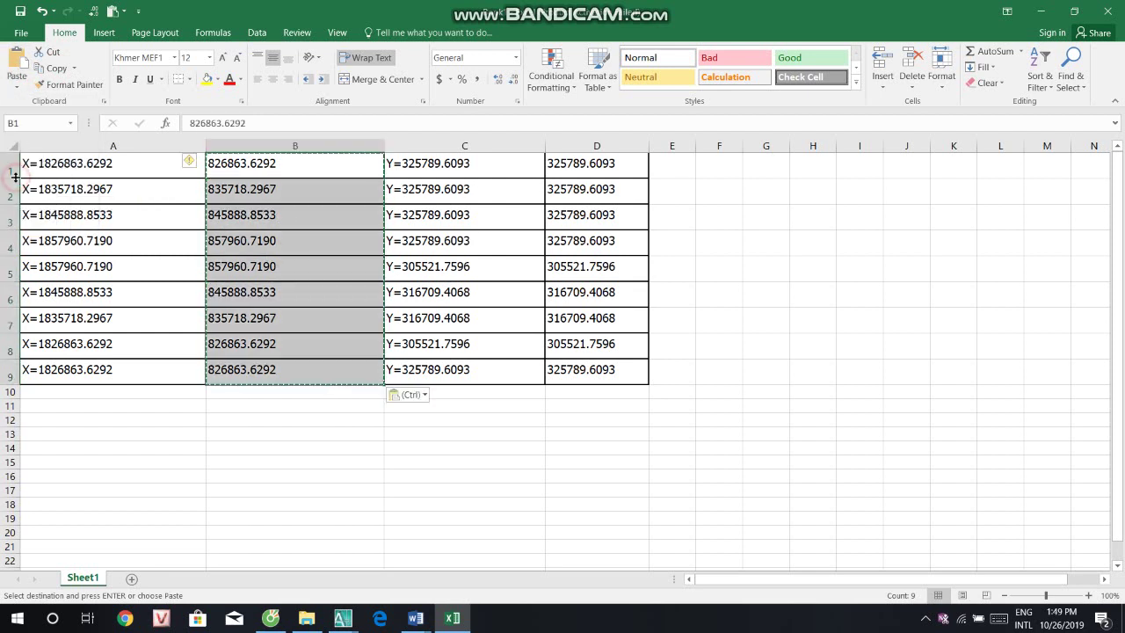
{"action": "left_click", "coordinate": [188, 163]}
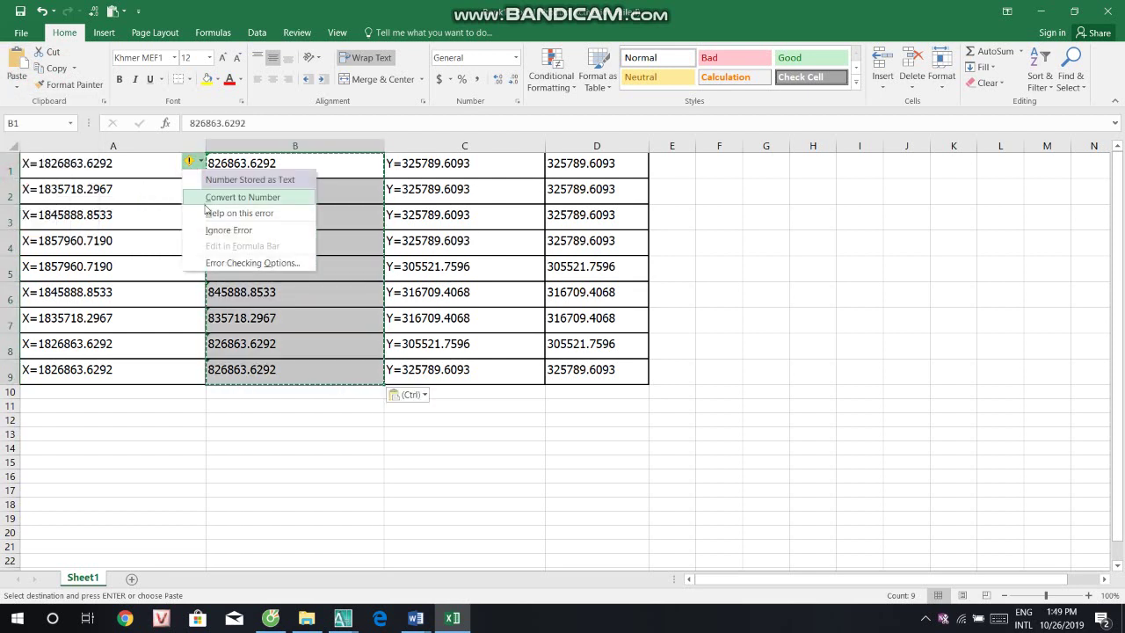
{"action": "left_click", "coordinate": [242, 194]}
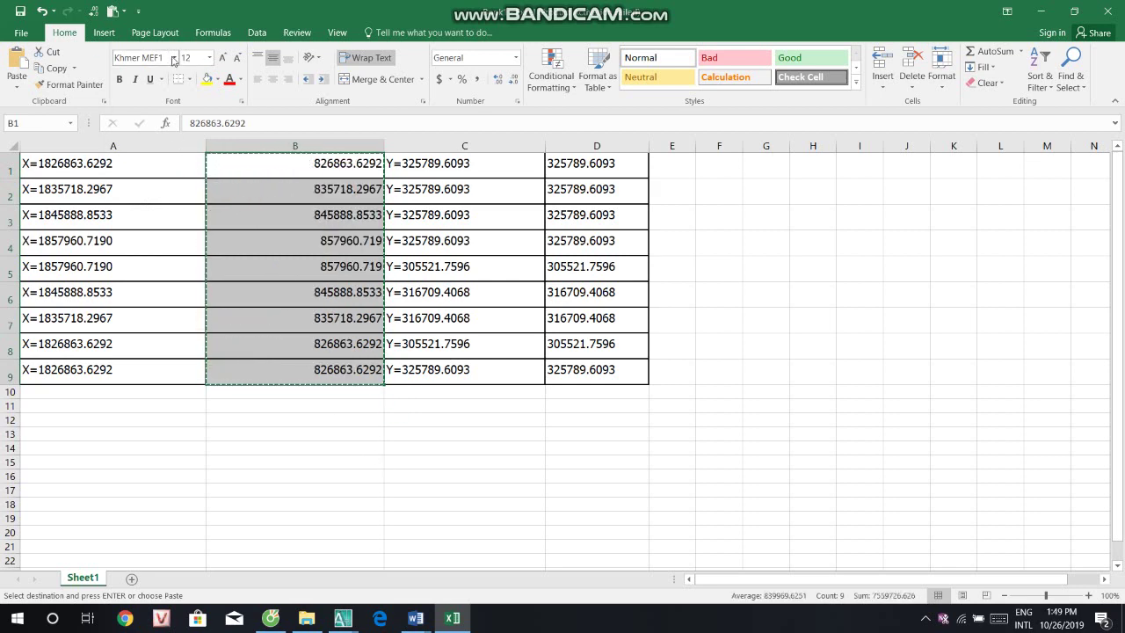
Step: Set the font of the X values in column B to Times New Roman
{"action": "left_click", "coordinate": [174, 58]}
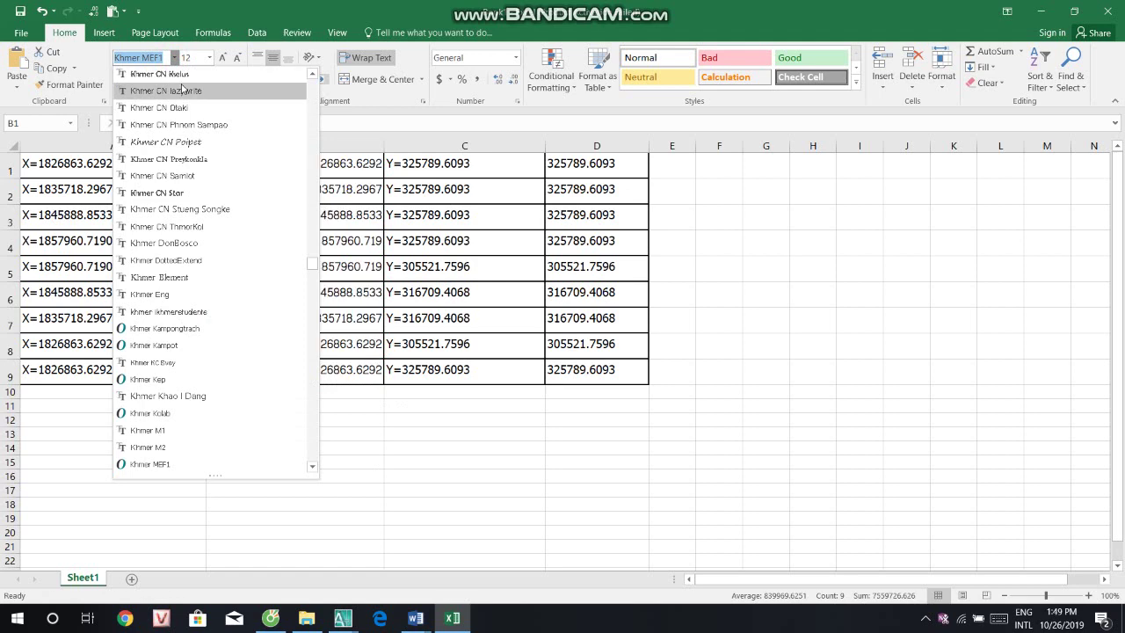
{"action": "type", "text": "Tacteing"}
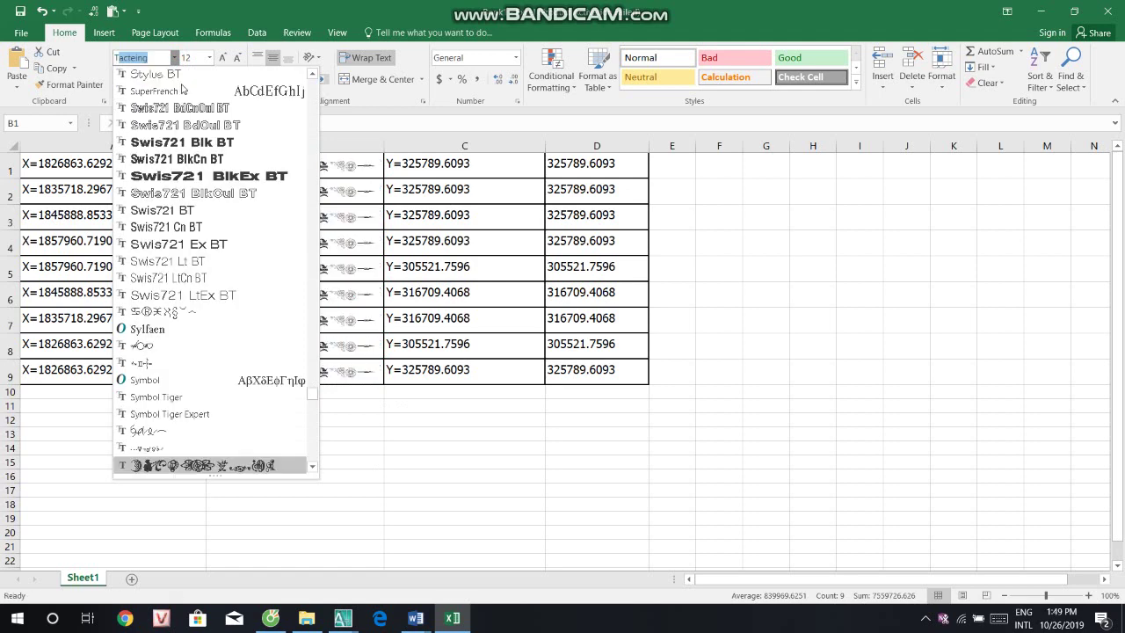
{"action": "scroll", "coordinate": [178, 96], "scroll_direction": "up", "scroll_amount": 2}
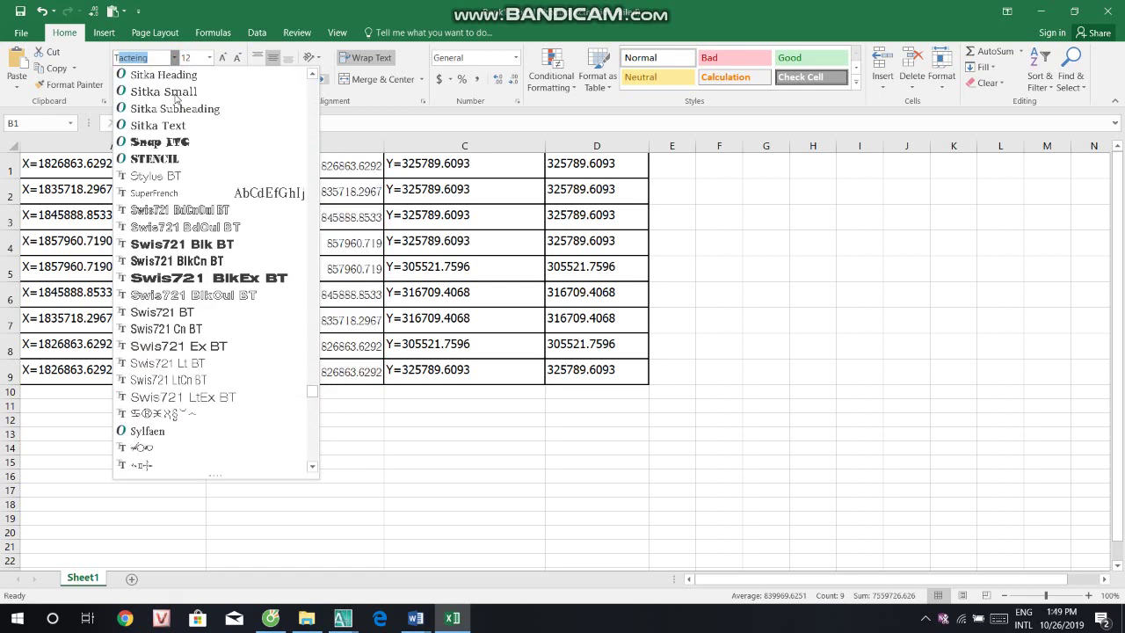
{"action": "type", "text": "r"}
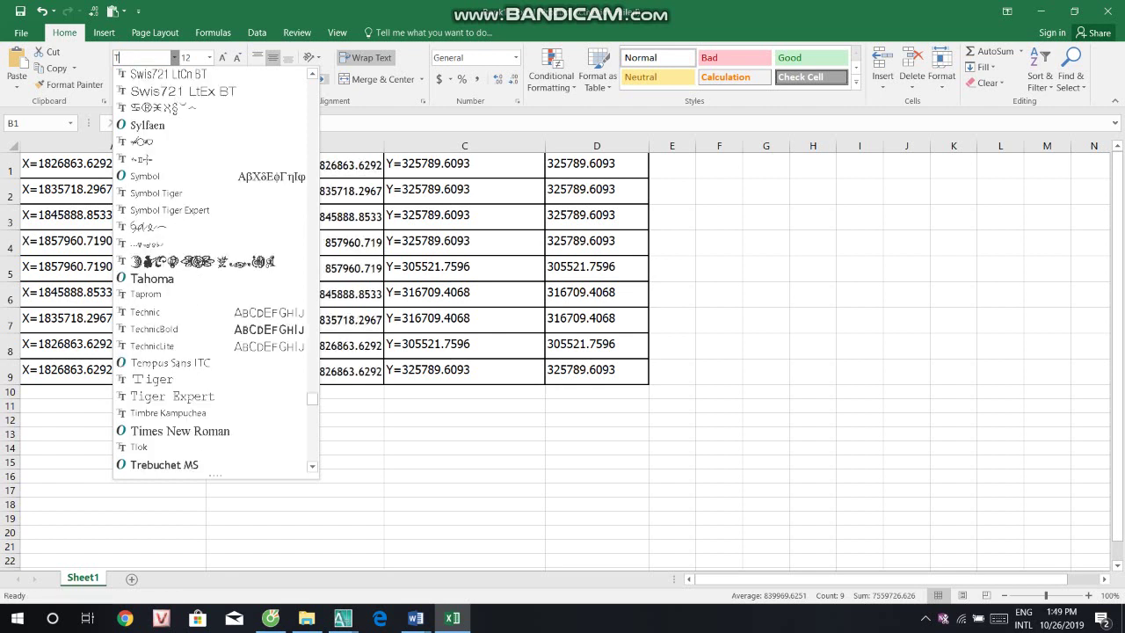
{"action": "type", "text": "imes New Ro"}
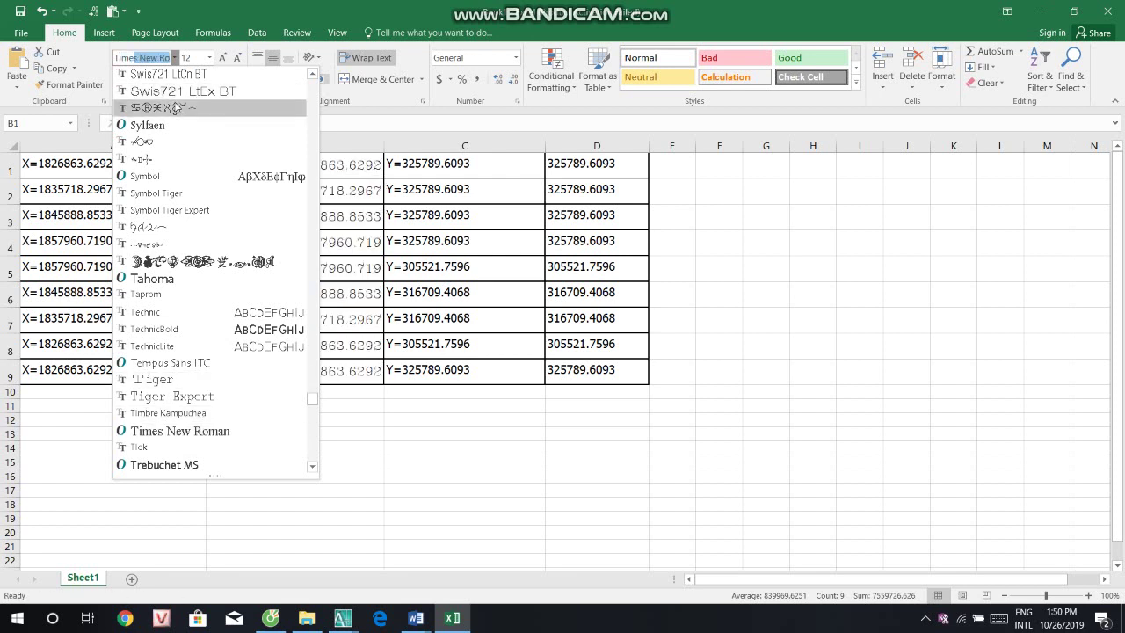
{"action": "key", "text": "Return"}
{"action": "left_click", "coordinate": [264, 214]}
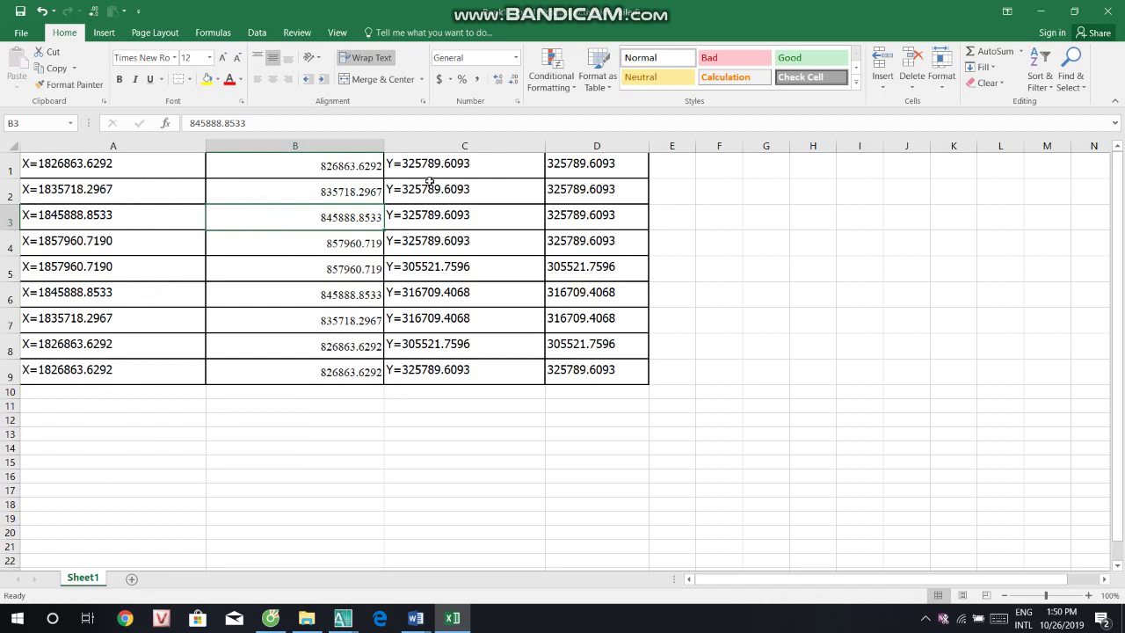
{"action": "left_click", "coordinate": [558, 164]}
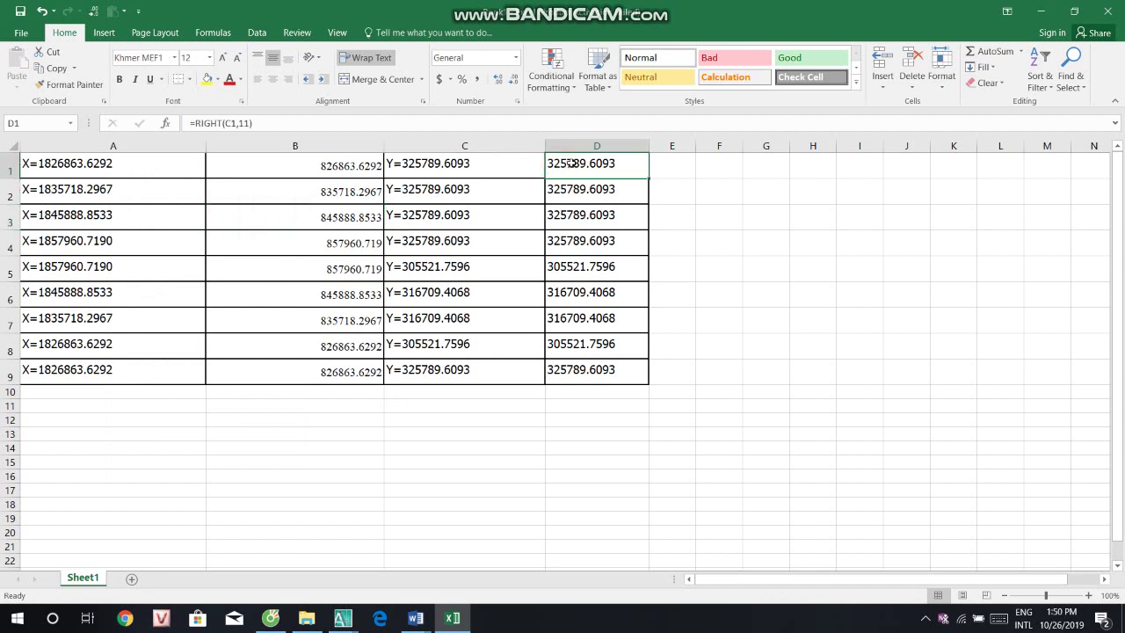
Step: Replace the Y formulas in D1:D9 with pasted values and convert them to numbers
{"action": "left_click_drag", "start_coordinate": [635, 170], "coordinate": [641, 367]}
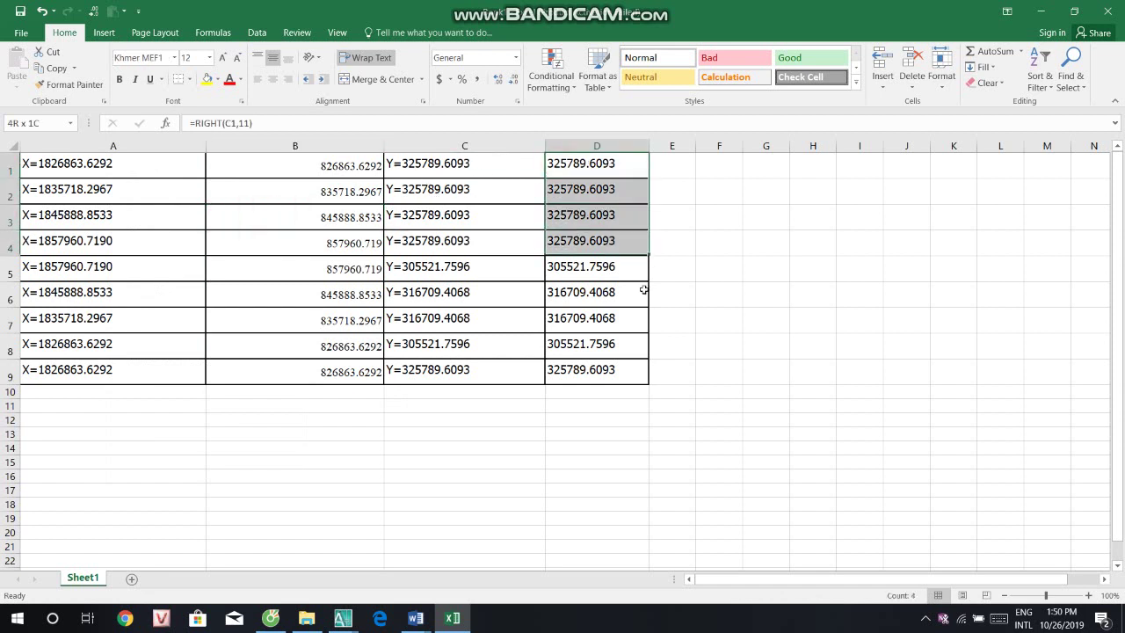
{"action": "left_click", "coordinate": [62, 68]}
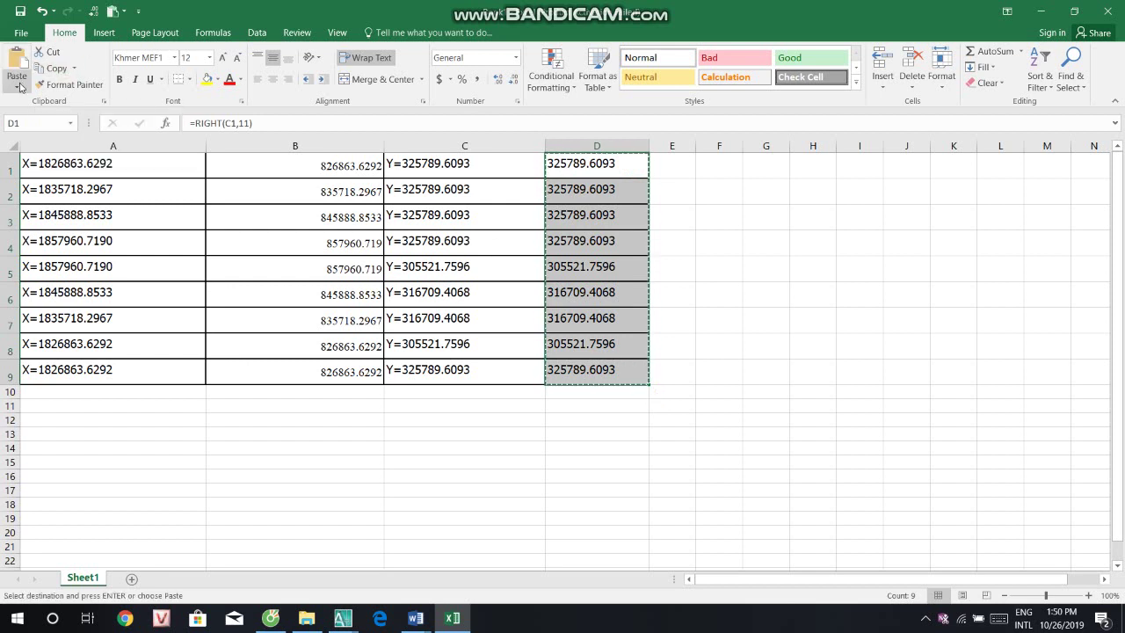
{"action": "left_click", "coordinate": [18, 88]}
{"action": "left_click", "coordinate": [35, 179]}
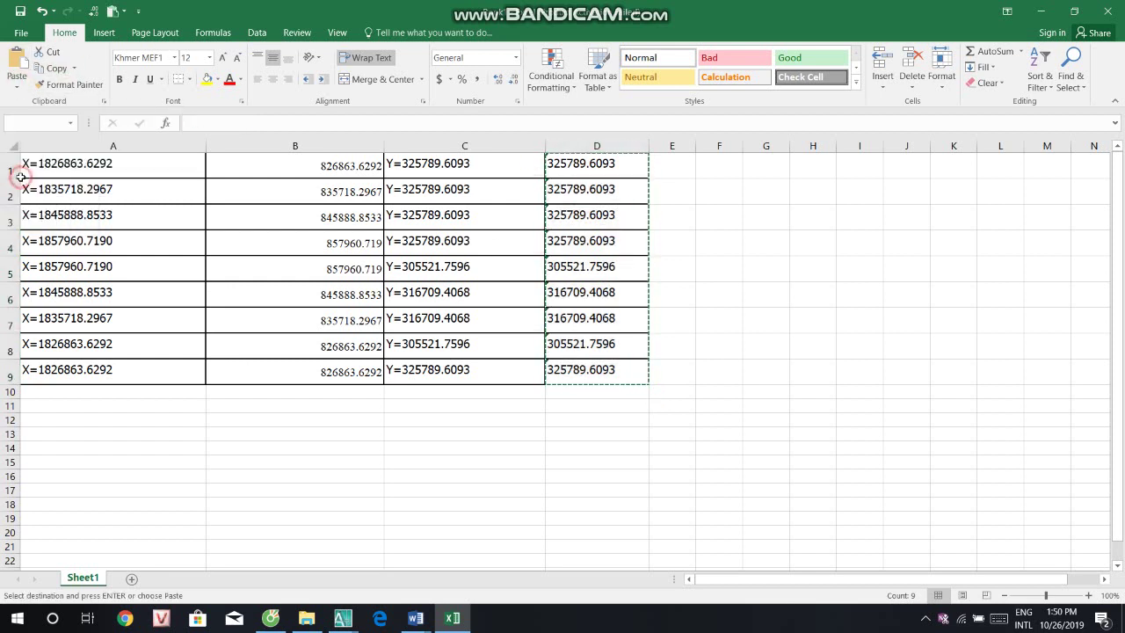
{"action": "left_click", "coordinate": [530, 161]}
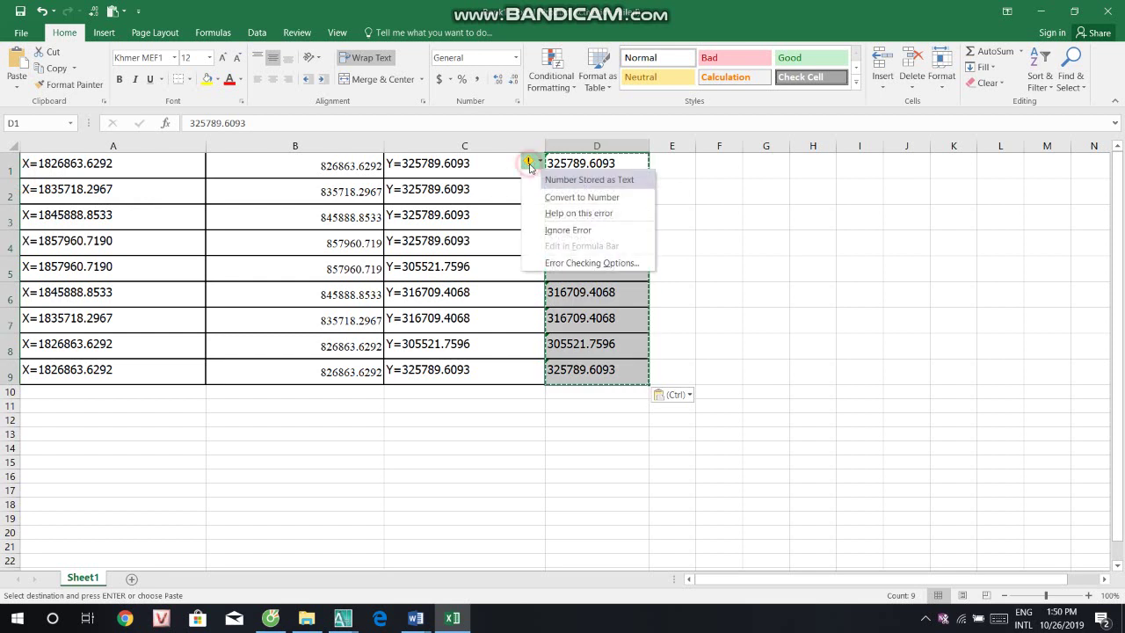
{"action": "left_click", "coordinate": [563, 197]}
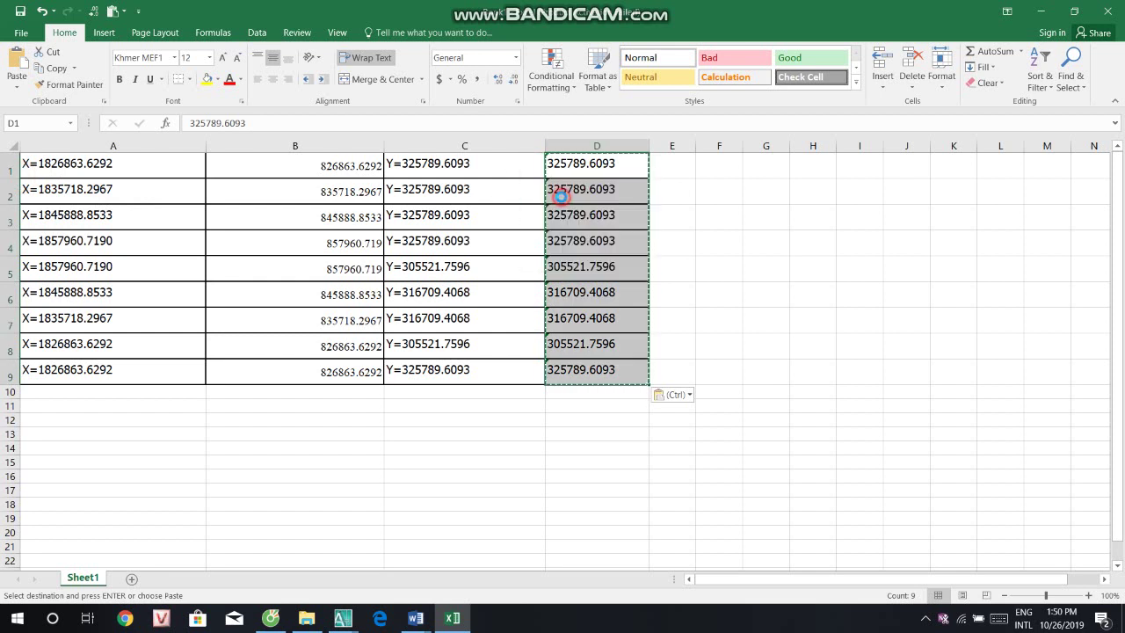
Step: Set the font of the Y values in column D to Times New Roman
{"action": "left_click", "coordinate": [173, 58]}
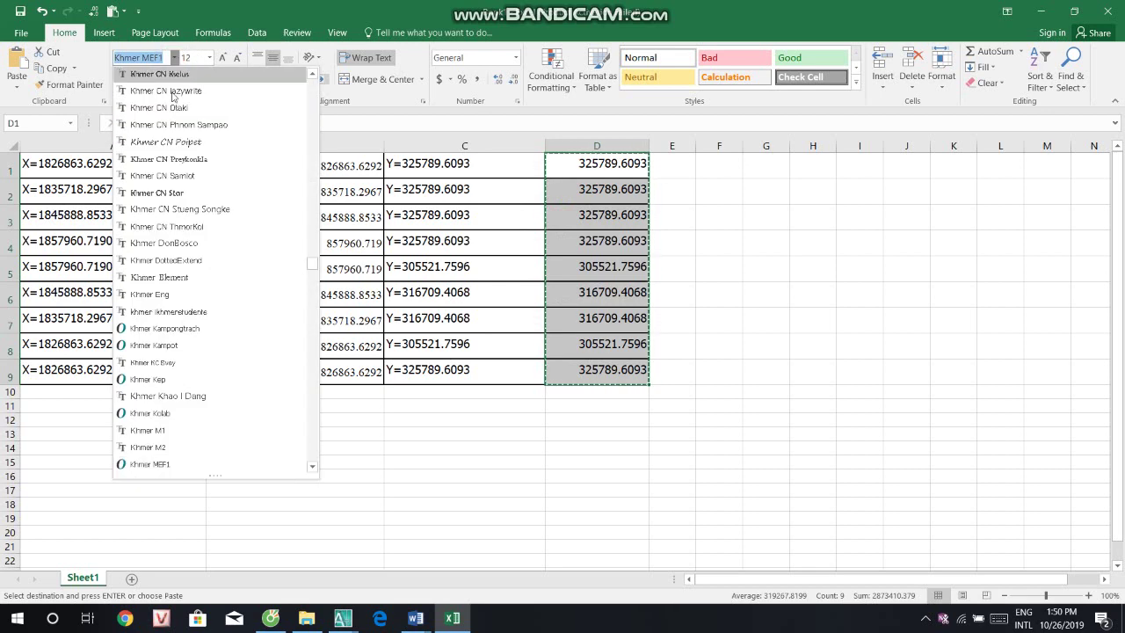
{"action": "type", "text": "tim"}
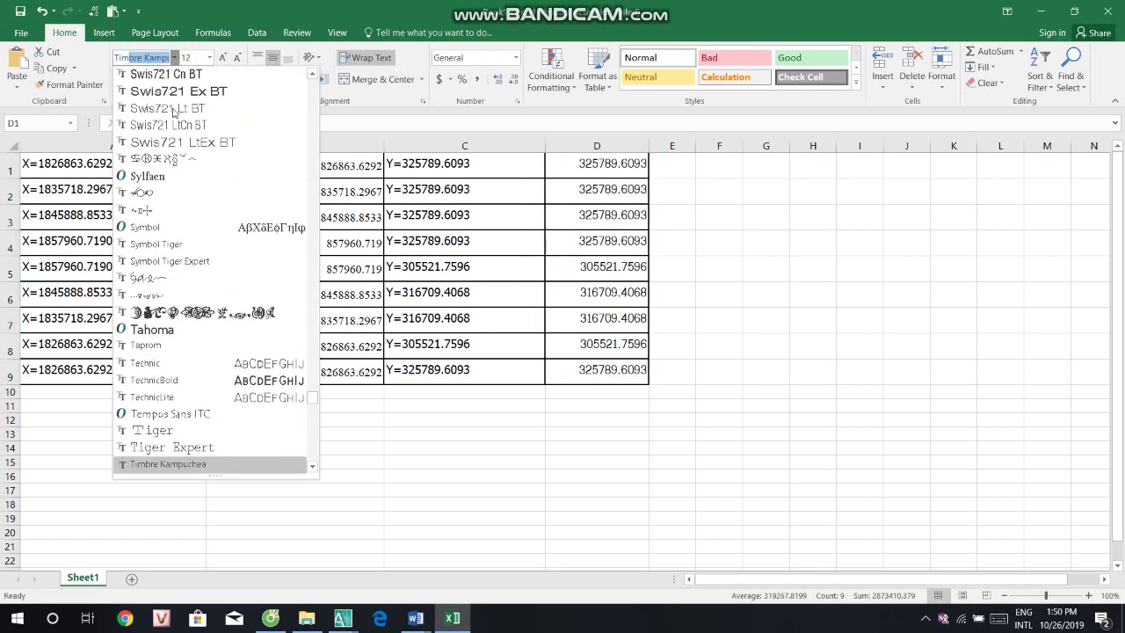
{"action": "key", "text": "Return"}
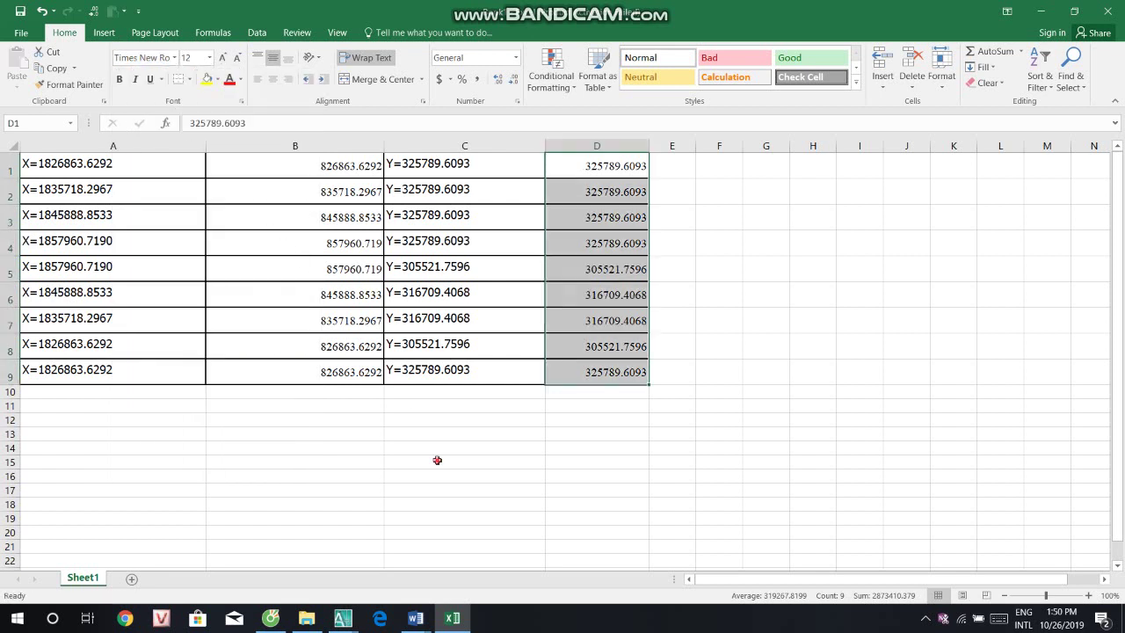
{"action": "left_click", "coordinate": [437, 460]}
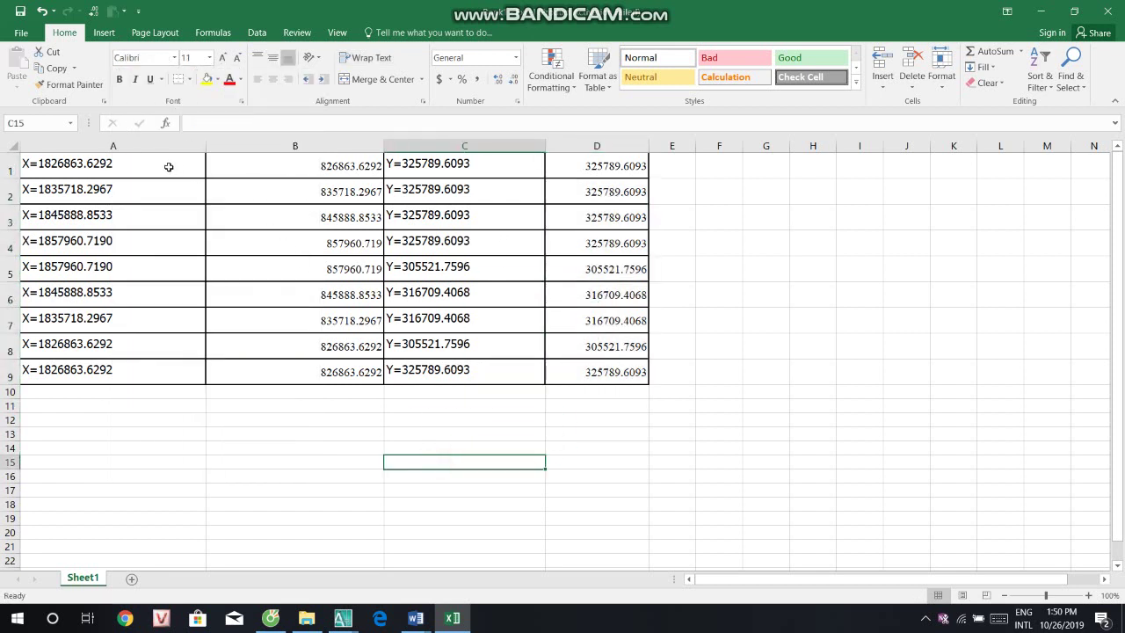
Step: Clear the X text from column A and the Y text from column C
{"action": "left_click_drag", "start_coordinate": [168, 166], "coordinate": [167, 373]}
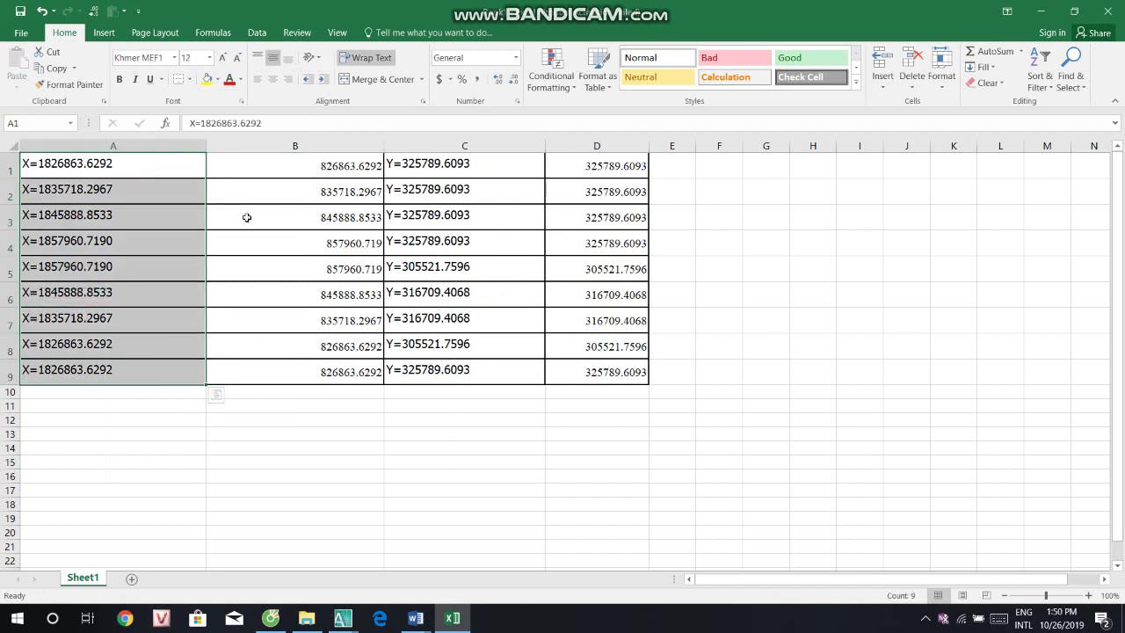
{"action": "left_click_drag", "start_coordinate": [276, 167], "coordinate": [361, 379]}
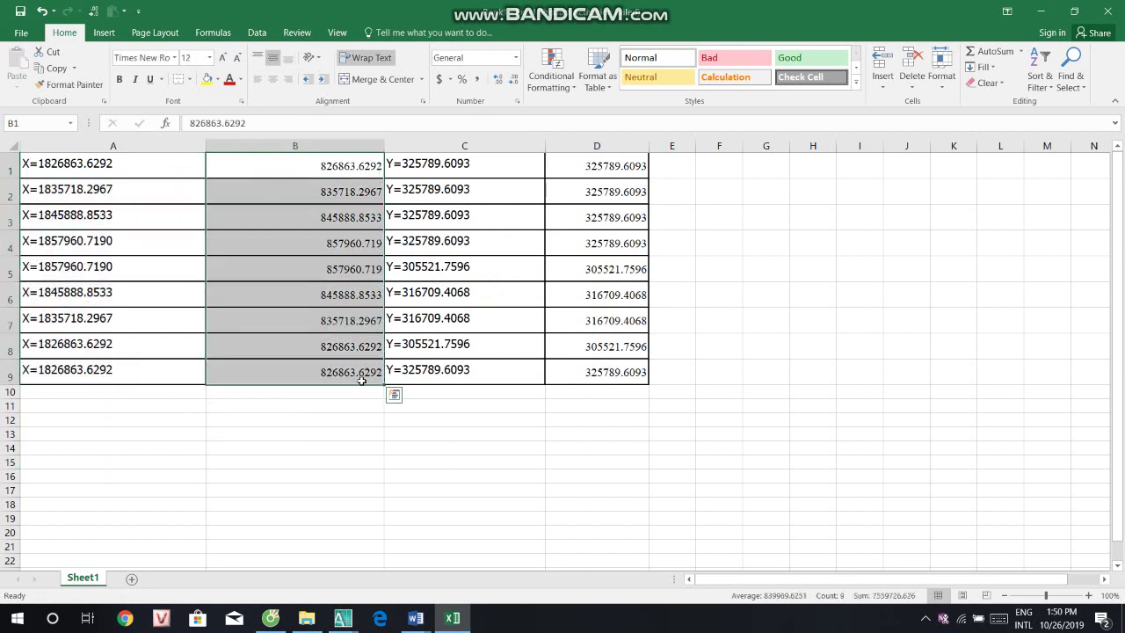
{"action": "left_click_drag", "start_coordinate": [176, 166], "coordinate": [189, 380]}
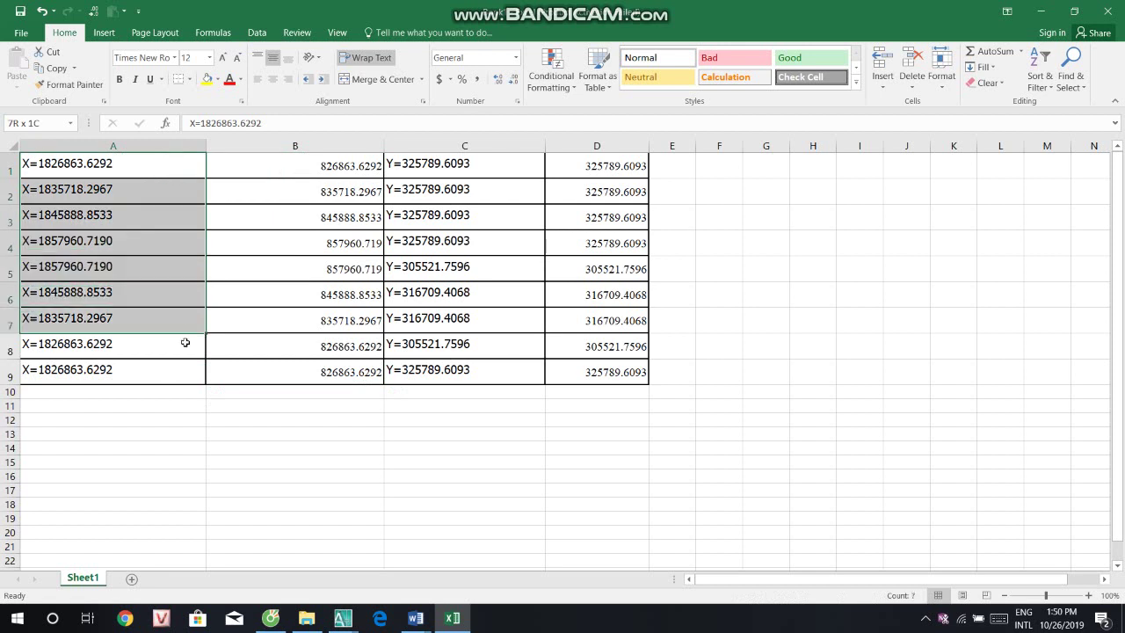
{"action": "key", "text": "Delete"}
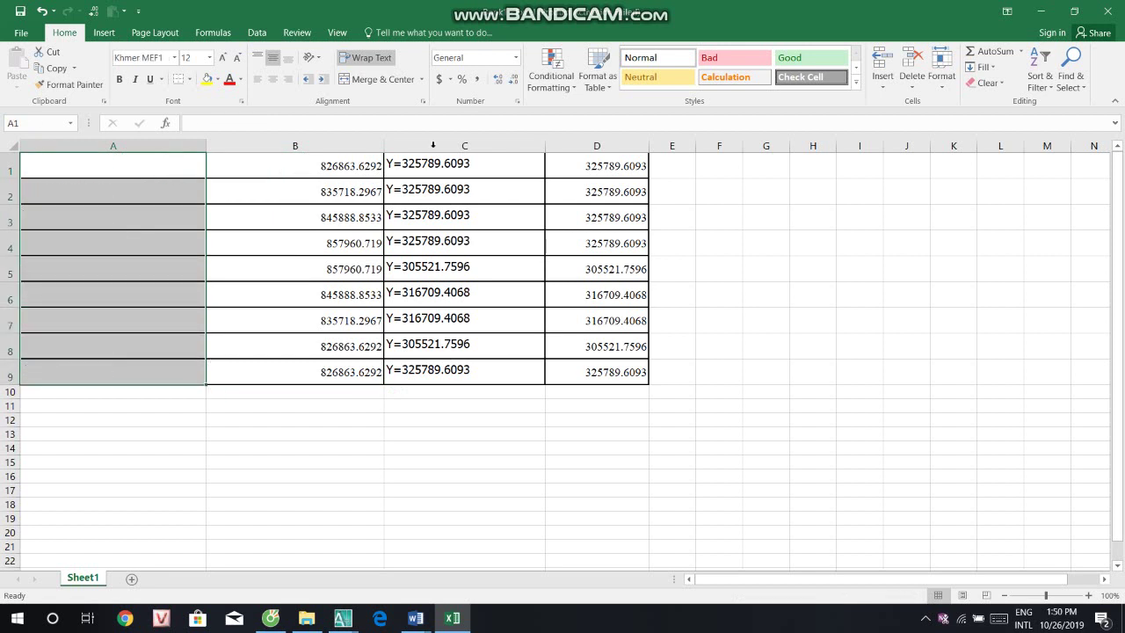
{"action": "left_click_drag", "start_coordinate": [400, 163], "coordinate": [454, 379]}
{"action": "key", "text": "Delete"}
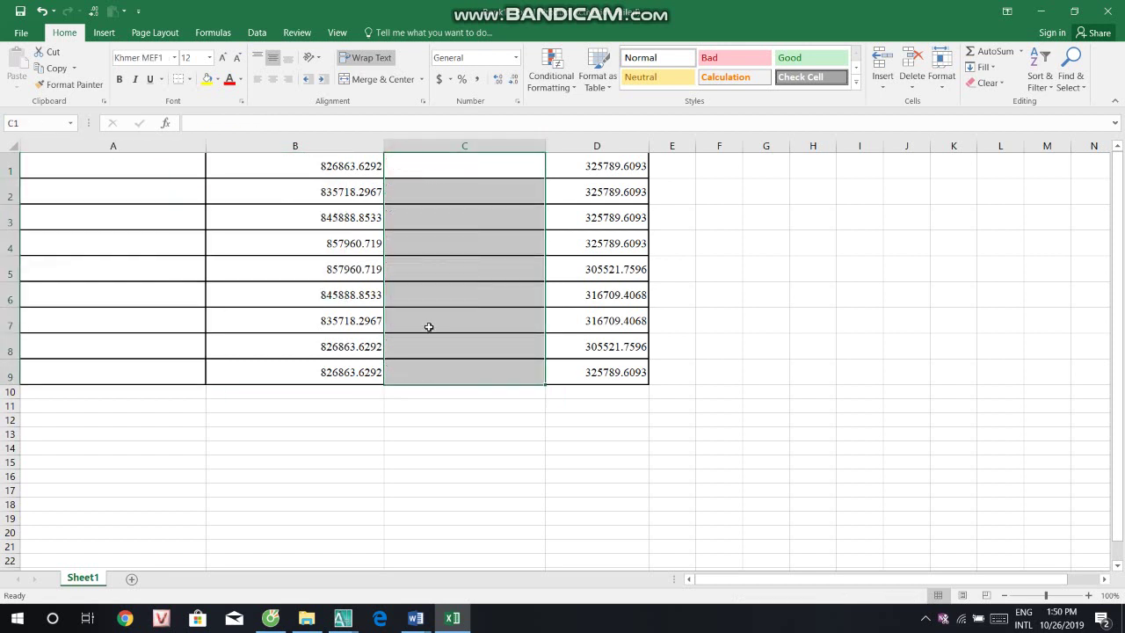
Step: Insert a new row 1 with header x in B1 and y in D1
{"action": "left_click", "coordinate": [7, 160]}
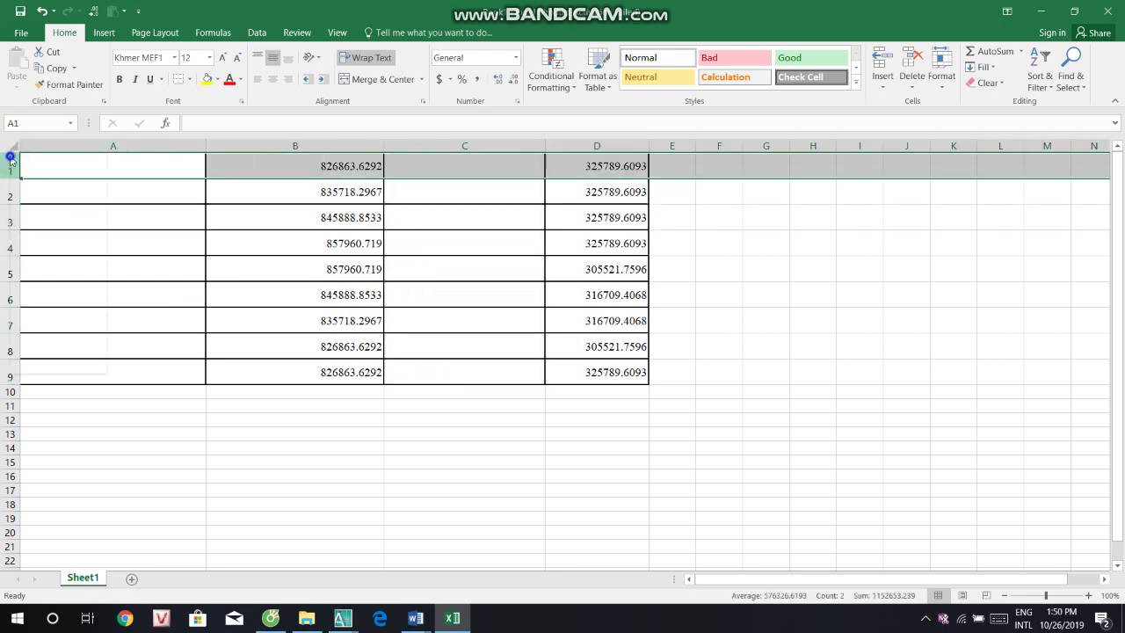
{"action": "right_click", "coordinate": [10, 161]}
{"action": "left_click", "coordinate": [43, 255]}
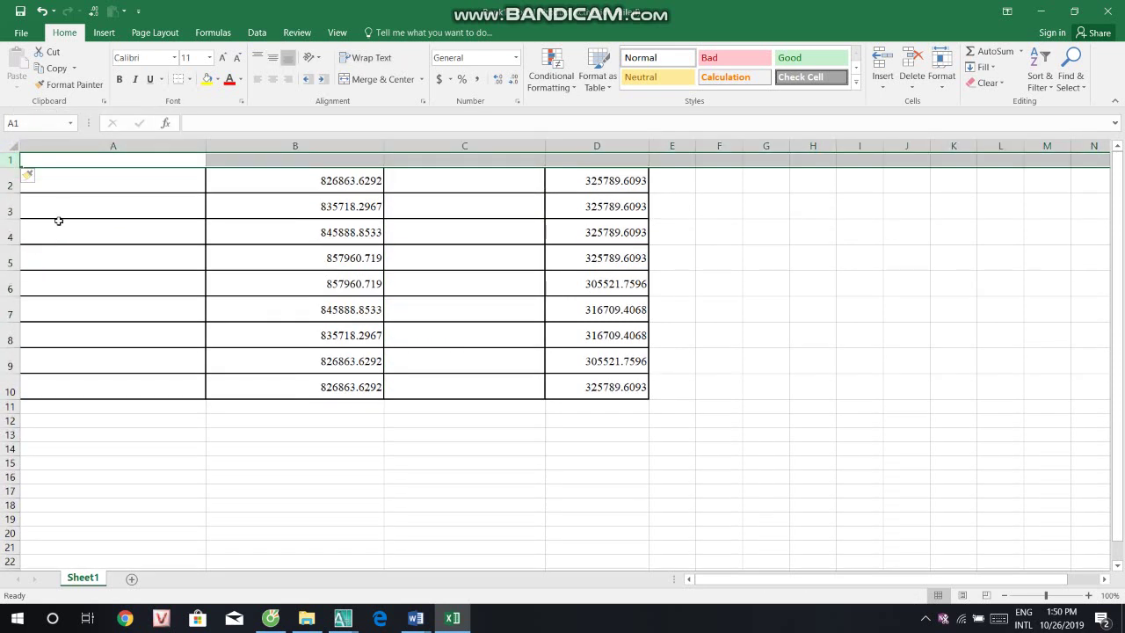
{"action": "left_click", "coordinate": [313, 161]}
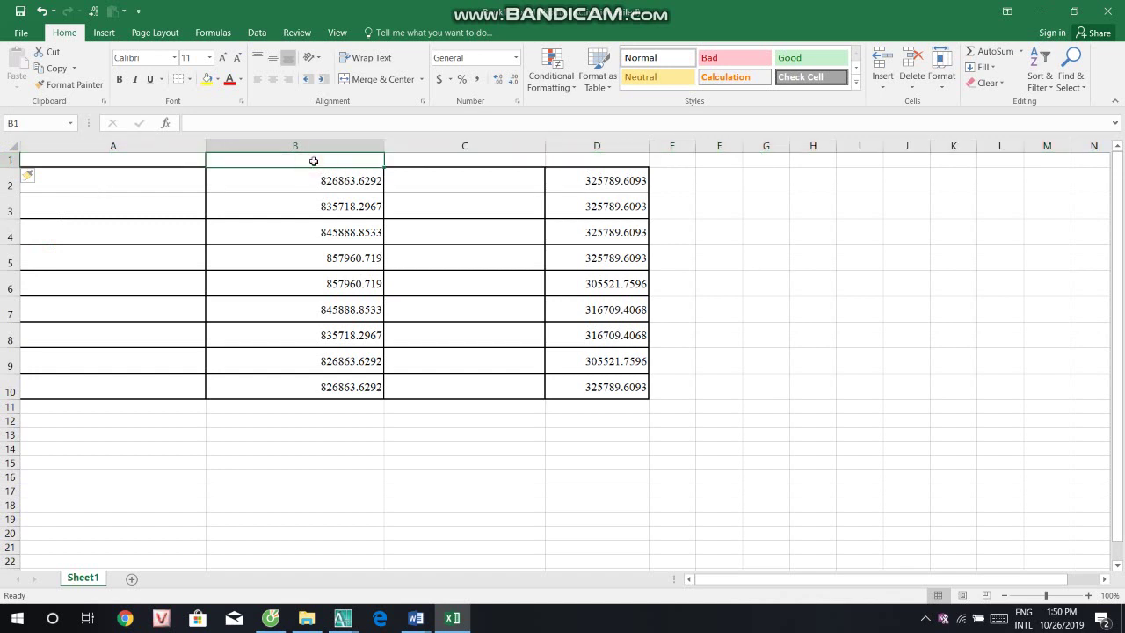
{"action": "type", "text": "x"}
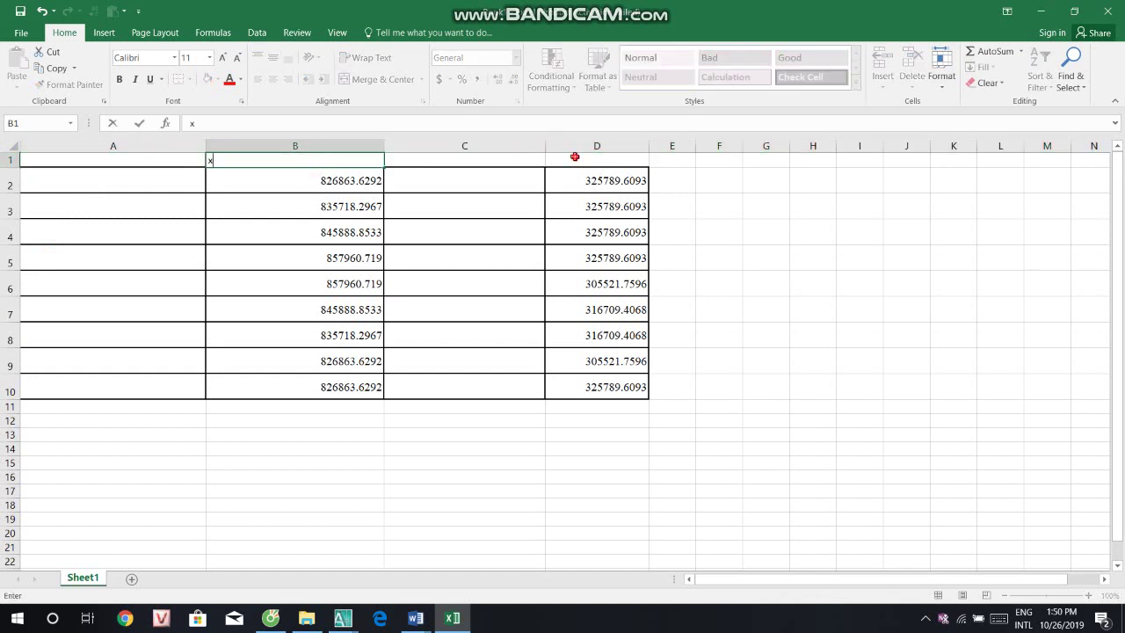
{"action": "left_click", "coordinate": [575, 157]}
{"action": "type", "text": "y"}
{"action": "left_click", "coordinate": [509, 227]}
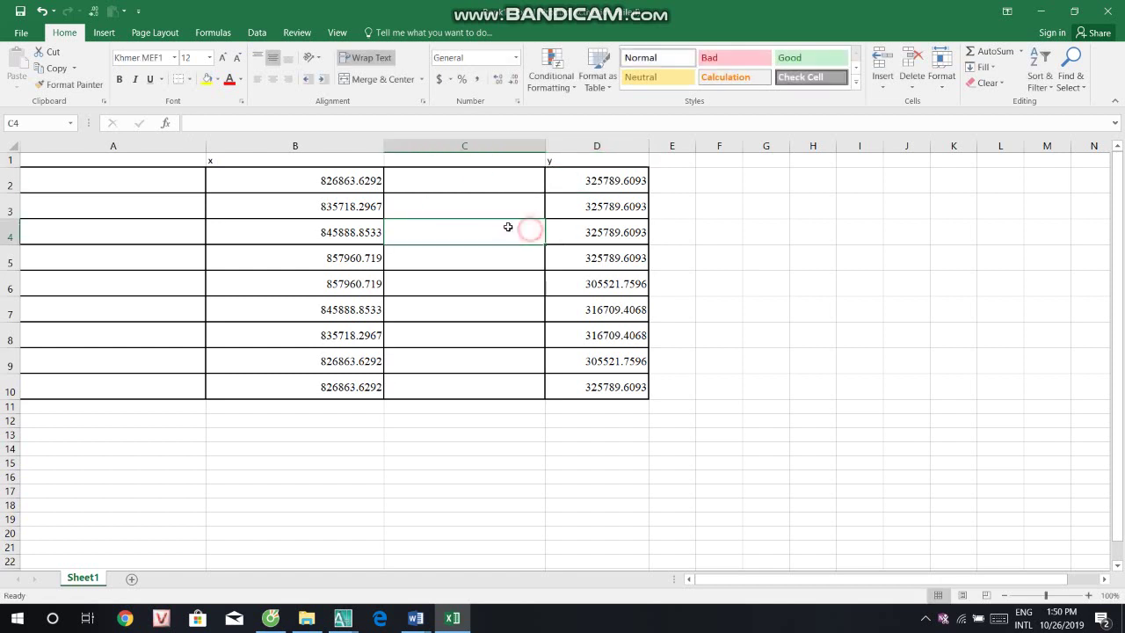
Step: Narrow column A to fit short IDs
{"action": "left_click", "coordinate": [492, 181]}
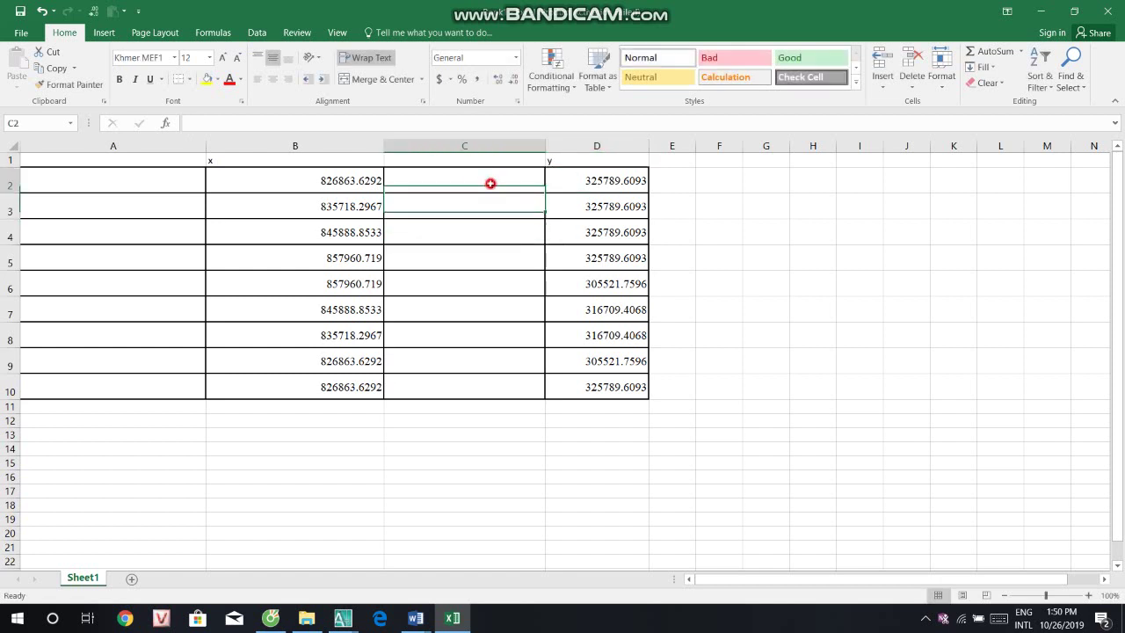
{"action": "left_click", "coordinate": [156, 176]}
{"action": "left_click_drag", "start_coordinate": [204, 140], "coordinate": [59, 143]}
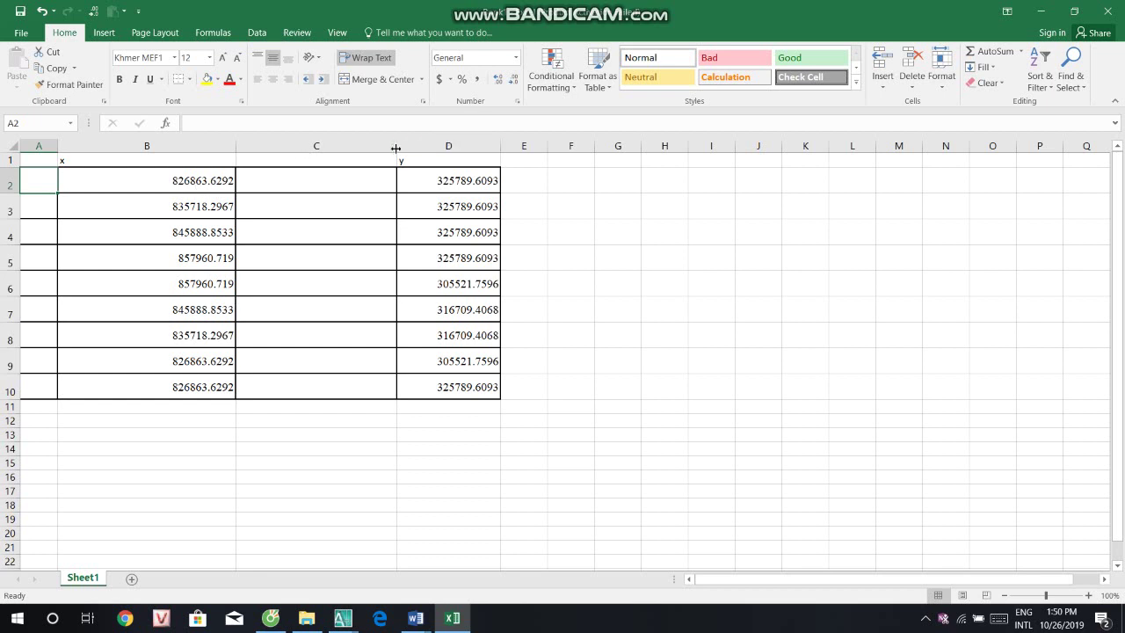
Step: Narrow column C and number column A from 1 to 9, starting with 1 and 2
{"action": "left_click_drag", "start_coordinate": [395, 147], "coordinate": [299, 151]}
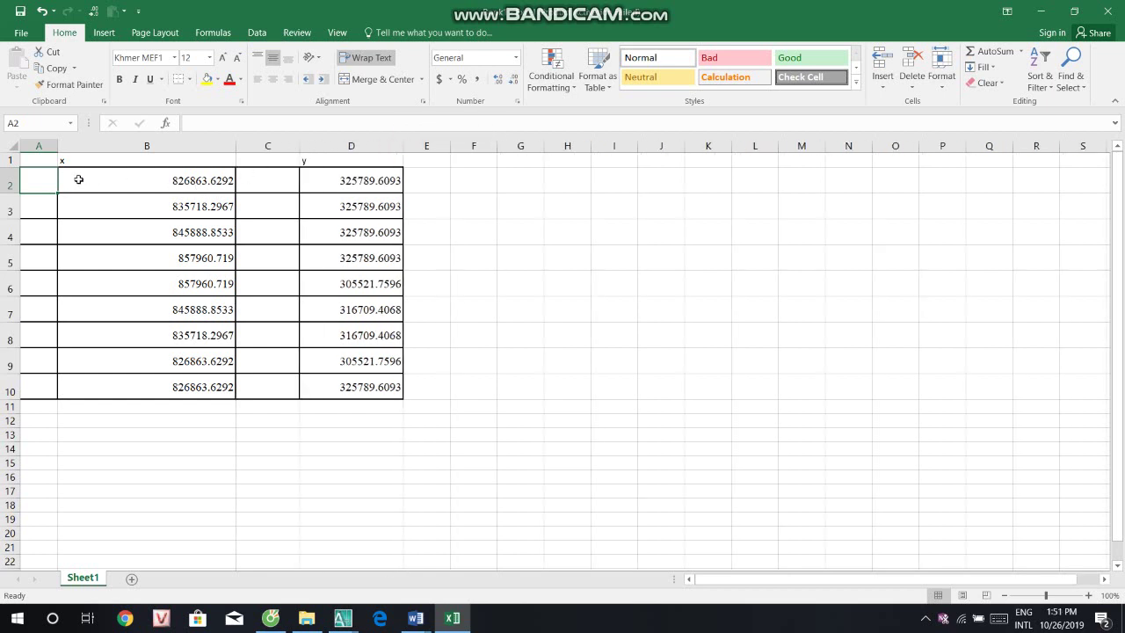
{"action": "type", "text": "1"}
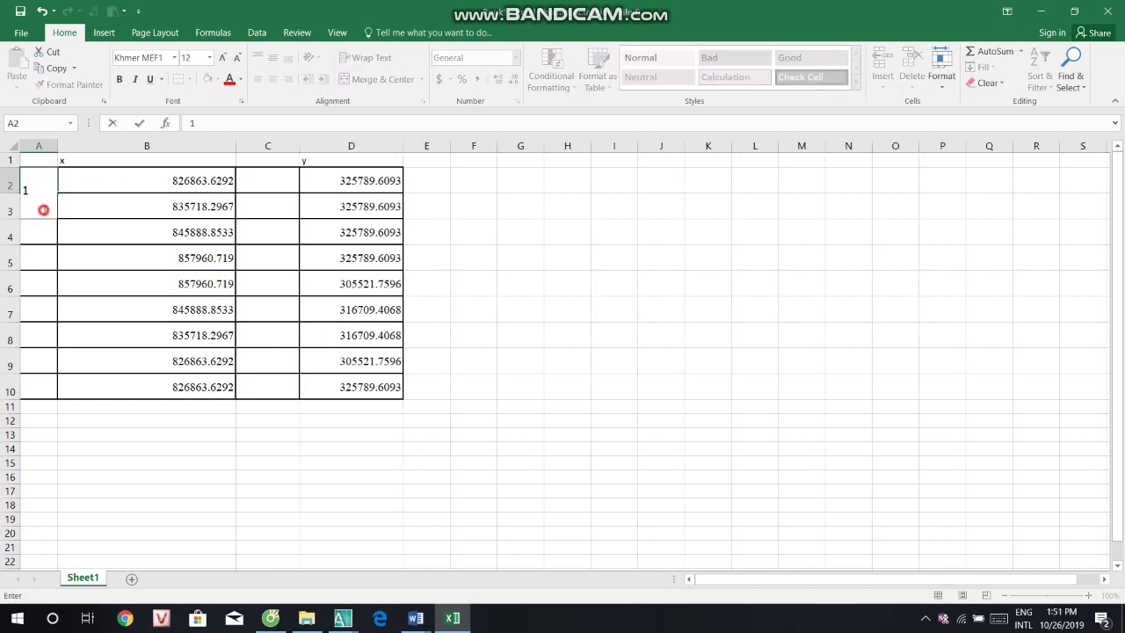
{"action": "left_click", "coordinate": [48, 243]}
{"action": "left_click", "coordinate": [46, 203]}
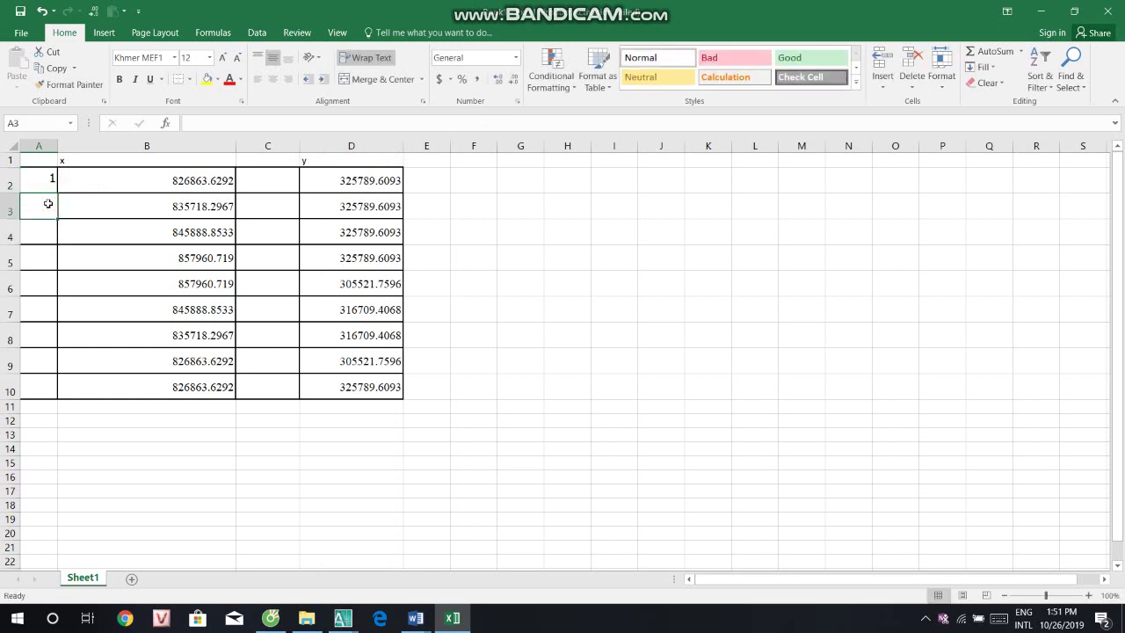
{"action": "double_click", "coordinate": [49, 203]}
{"action": "type", "text": "2"}
{"action": "left_click", "coordinate": [41, 273]}
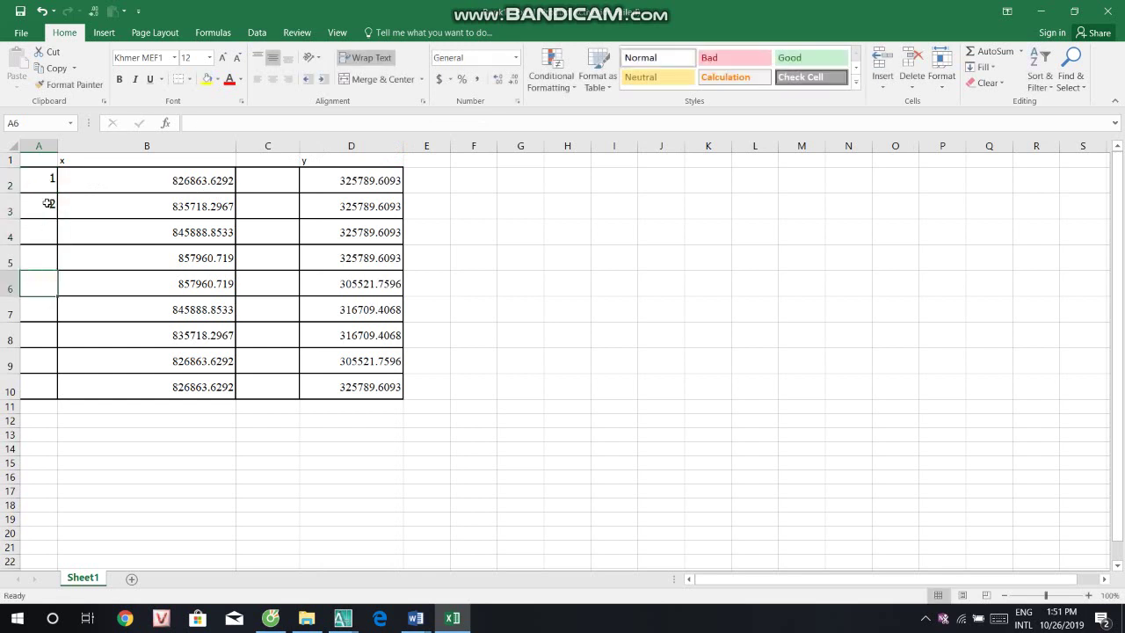
{"action": "left_click", "coordinate": [47, 180]}
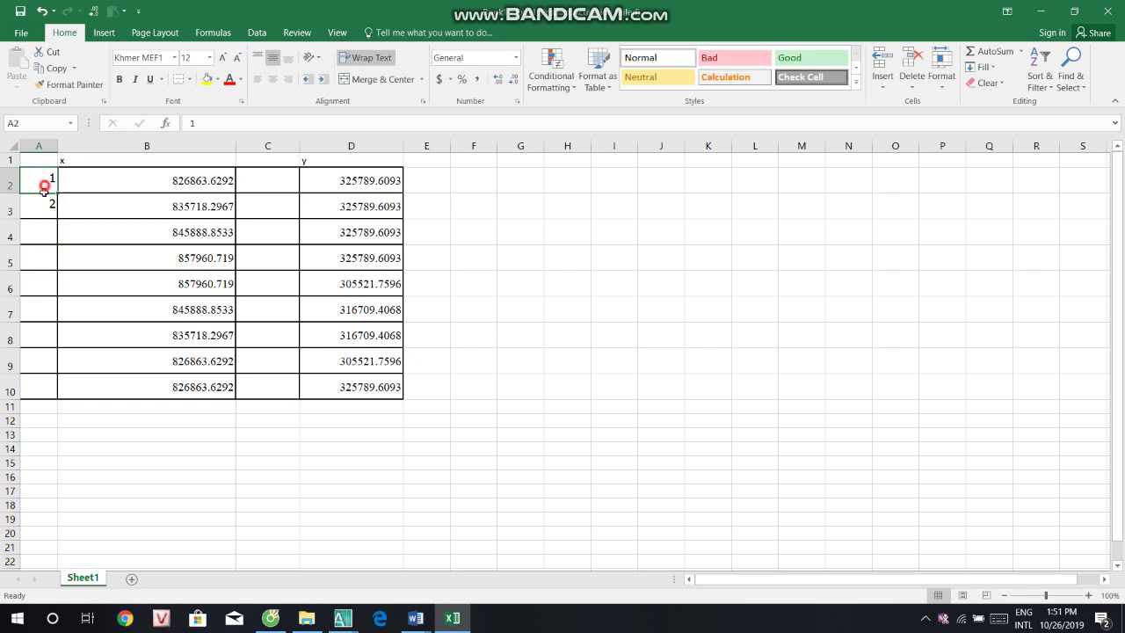
{"action": "left_click_drag", "start_coordinate": [43, 186], "coordinate": [53, 392]}
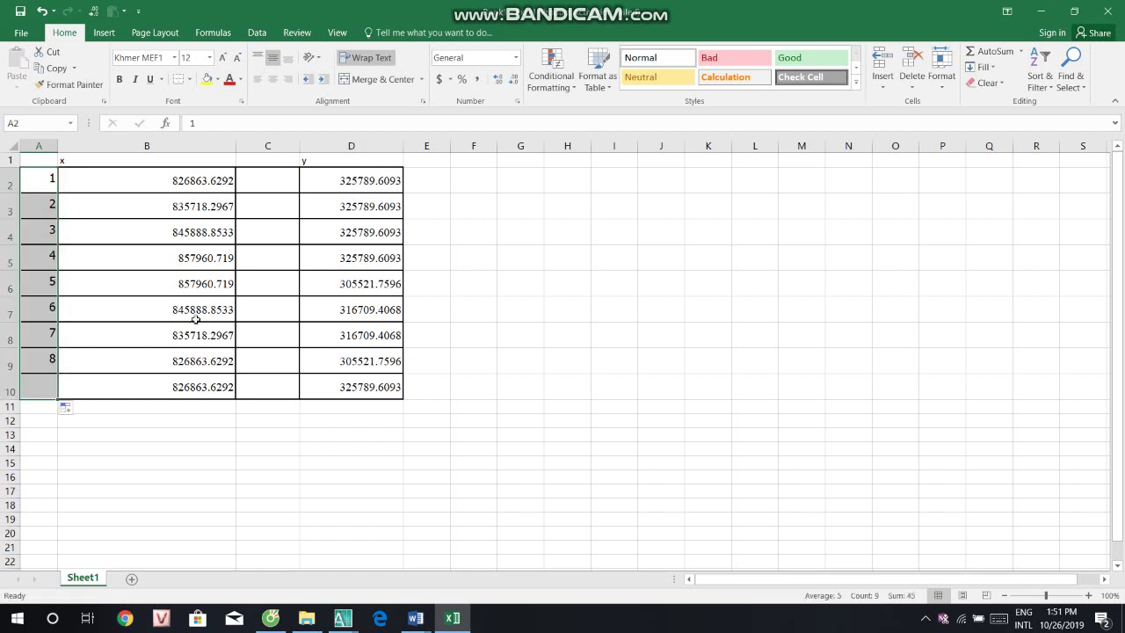
Step: Number column C from 1 to 9, starting with 1 and 2 in C2:C3
{"action": "left_click", "coordinate": [257, 181]}
{"action": "type", "text": "1"}
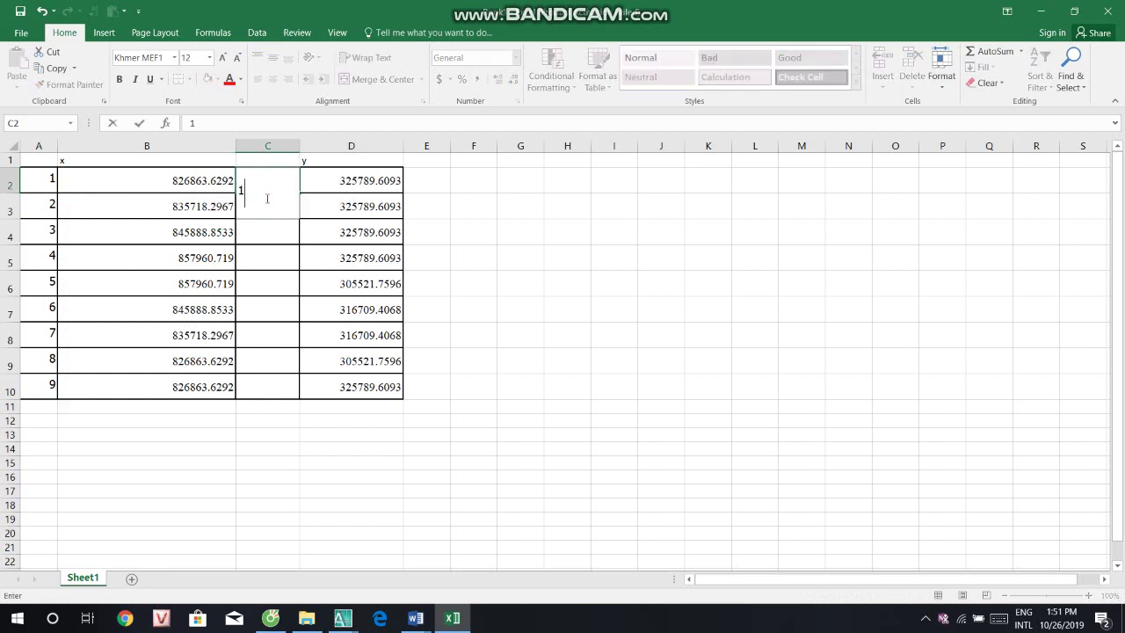
{"action": "key", "text": "Return"}
{"action": "left_click", "coordinate": [264, 200]}
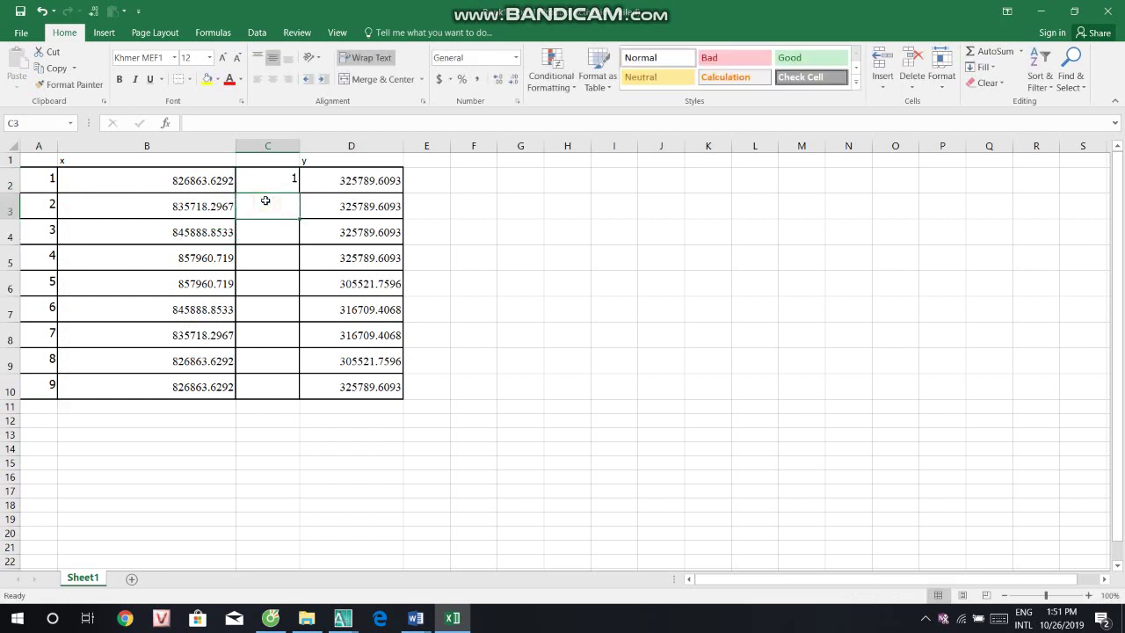
{"action": "type", "text": "2"}
{"action": "left_click", "coordinate": [288, 247]}
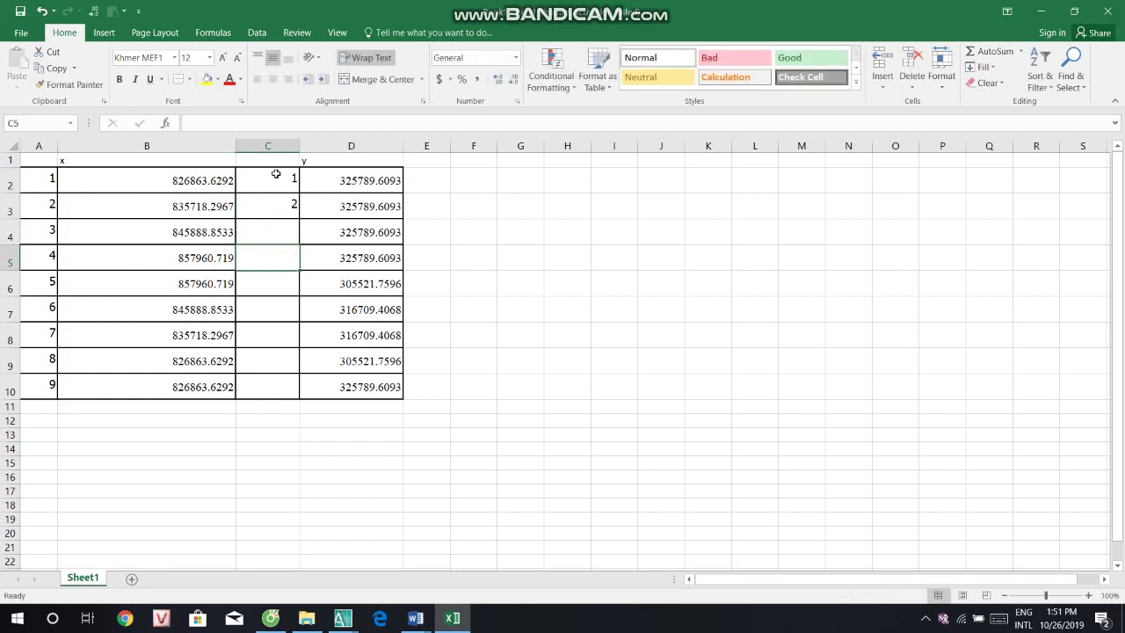
{"action": "mouse_move", "coordinate": [276, 174]}
{"action": "left_mouse_down"}
{"action": "mouse_move", "coordinate": [290, 201]}
{"action": "mouse_move", "coordinate": [301, 391]}
{"action": "left_mouse_up"}
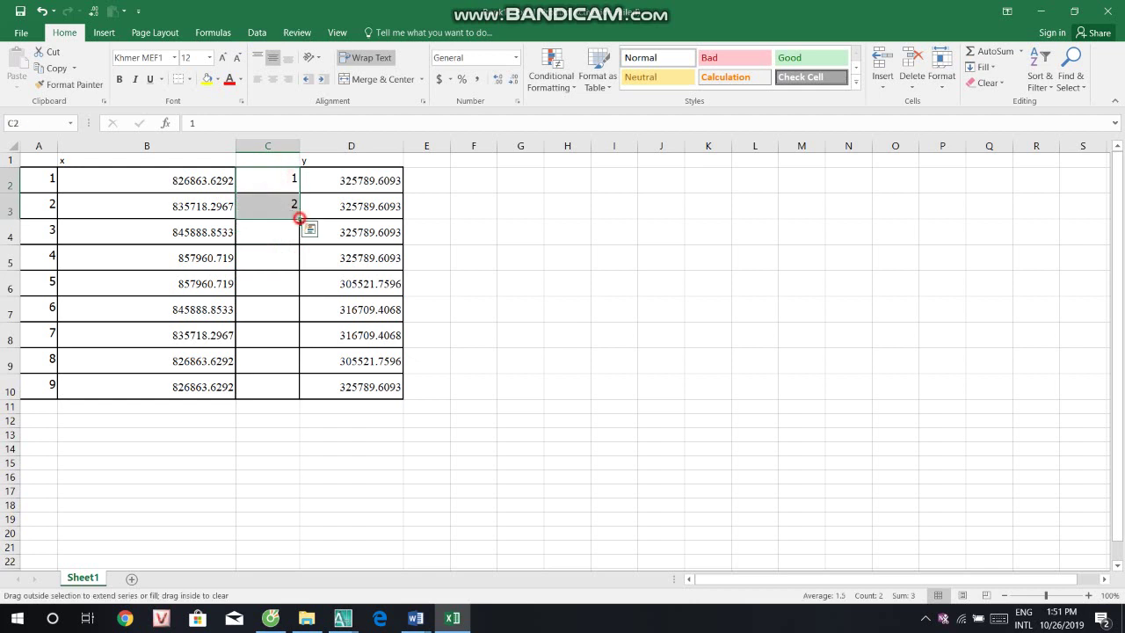
{"action": "left_click", "coordinate": [412, 464]}
Step: Centre all values in the table body A2:D10
{"action": "left_click_drag", "start_coordinate": [33, 179], "coordinate": [366, 375]}
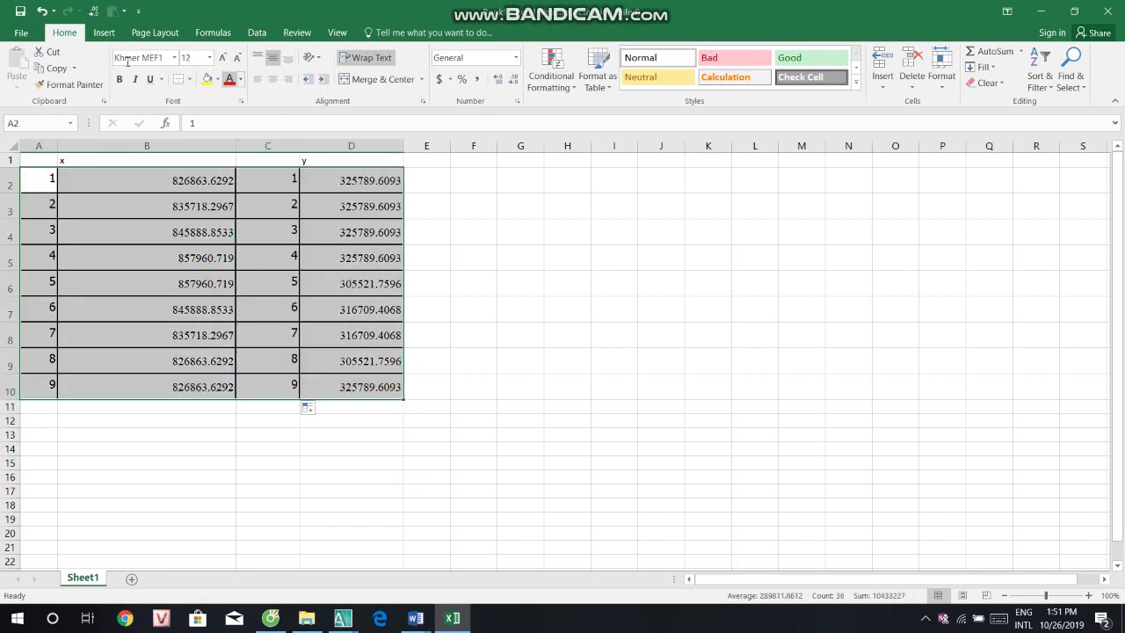
{"action": "left_click", "coordinate": [274, 80]}
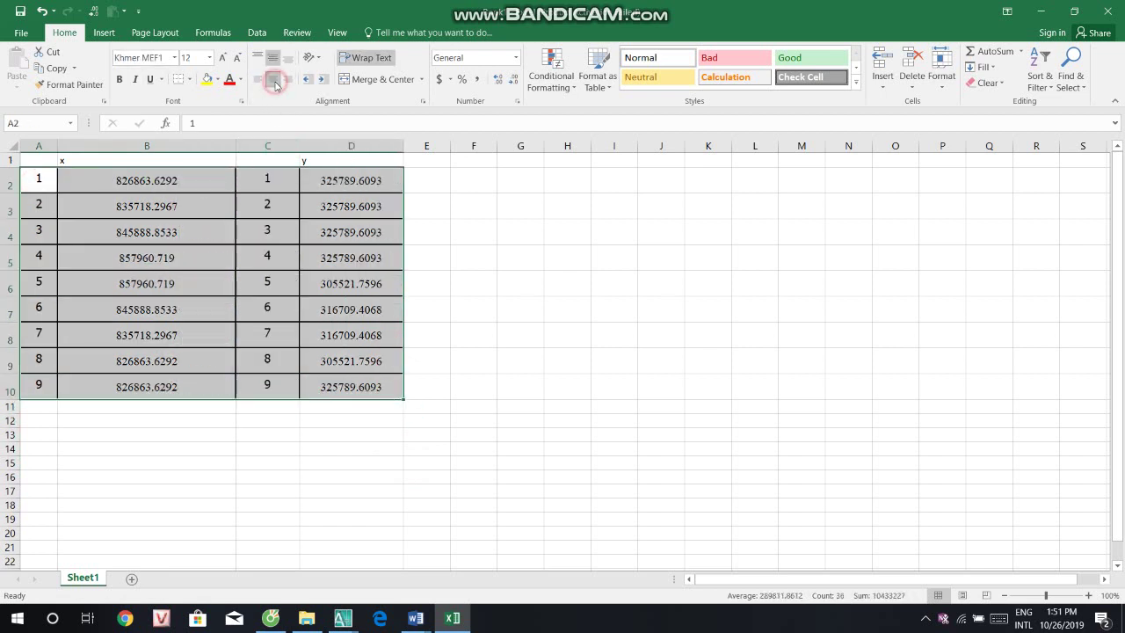
{"action": "left_click", "coordinate": [471, 402]}
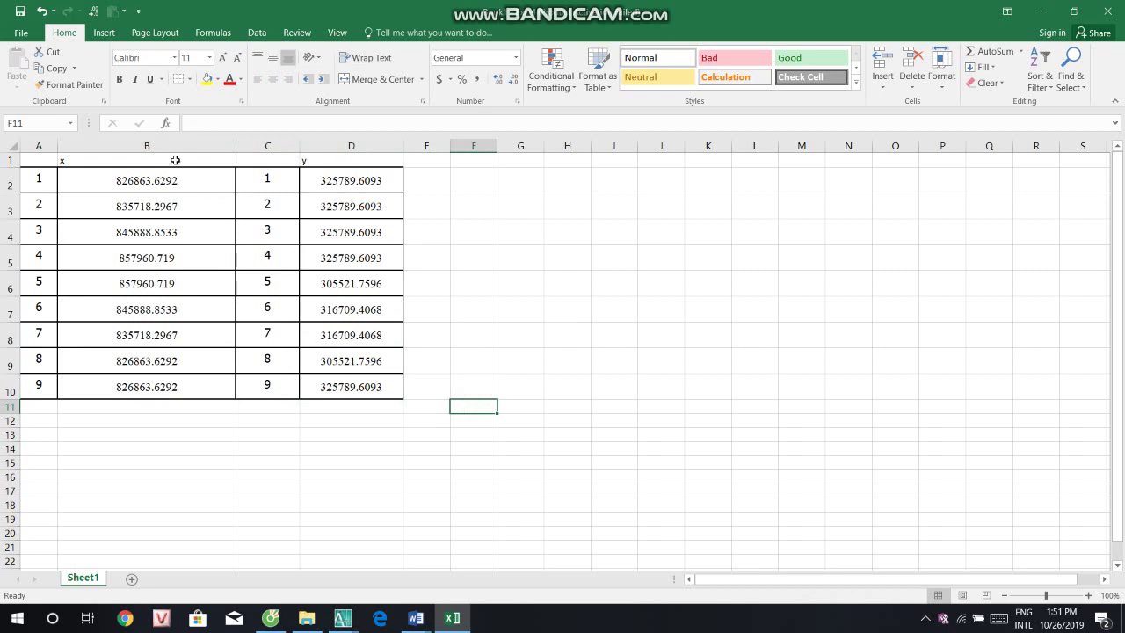
Step: Apply All Borders to the header row A1:D1
{"action": "left_click_drag", "start_coordinate": [38, 160], "coordinate": [378, 161]}
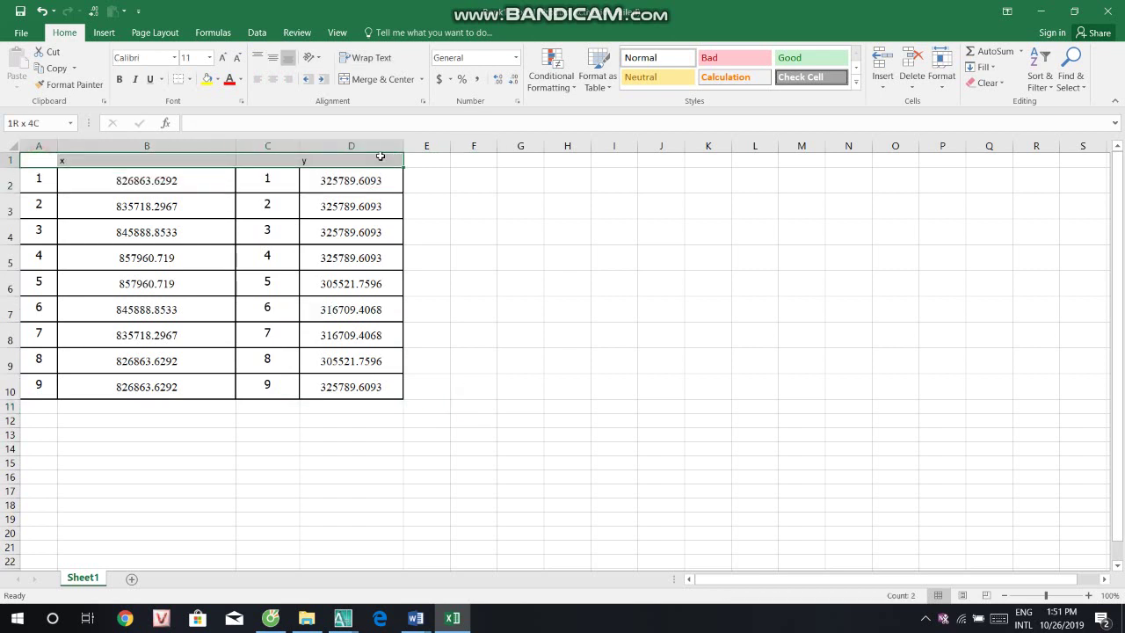
{"action": "left_click", "coordinate": [188, 80]}
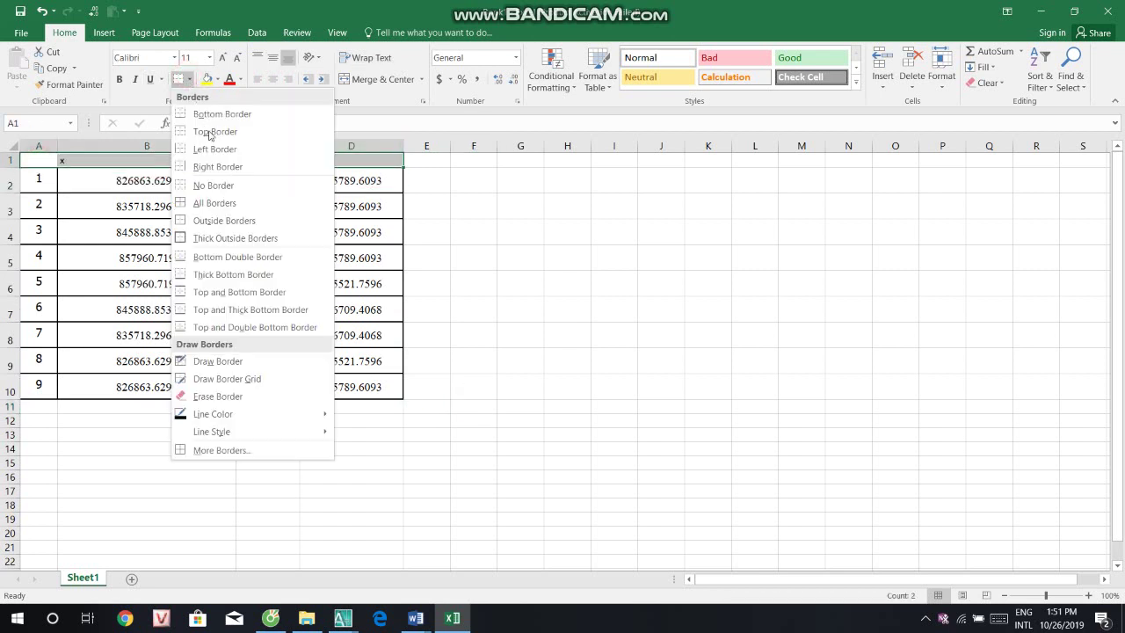
{"action": "left_click", "coordinate": [198, 204]}
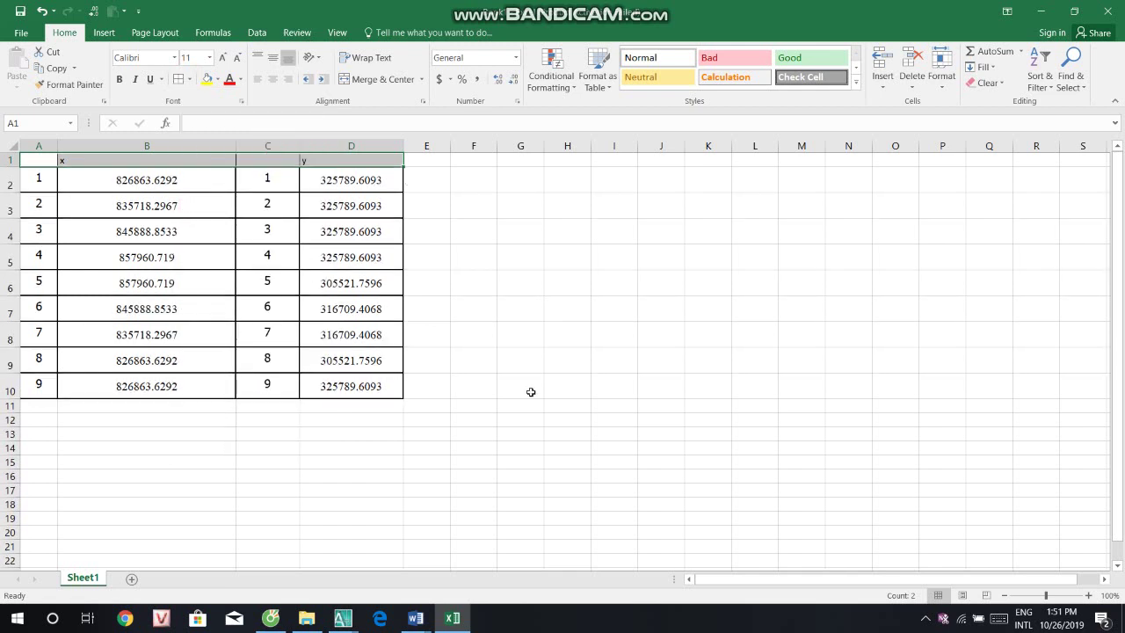
{"action": "left_click", "coordinate": [530, 389]}
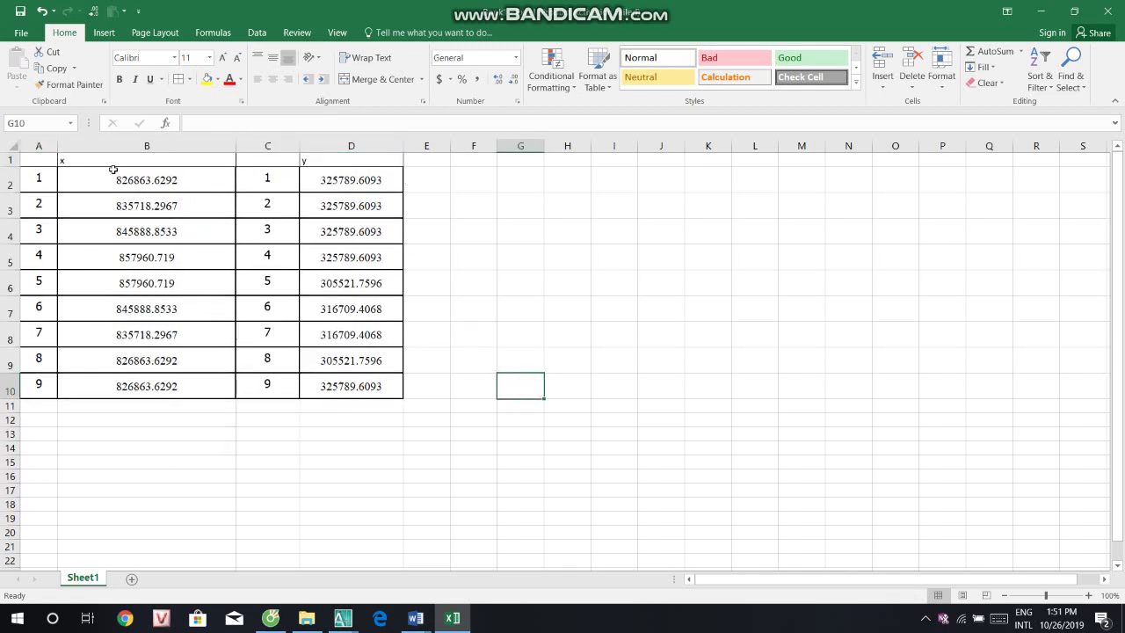
Step: Make the header row A1:D1 bold at 14-point size
{"action": "left_click_drag", "start_coordinate": [92, 163], "coordinate": [391, 167]}
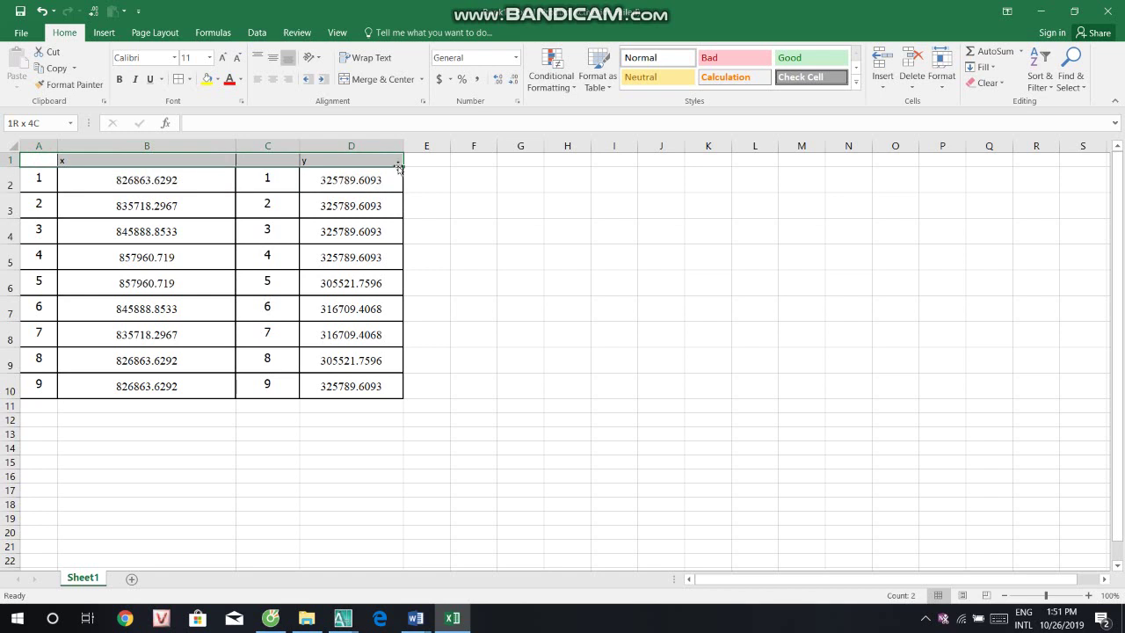
{"action": "left_click", "coordinate": [120, 79]}
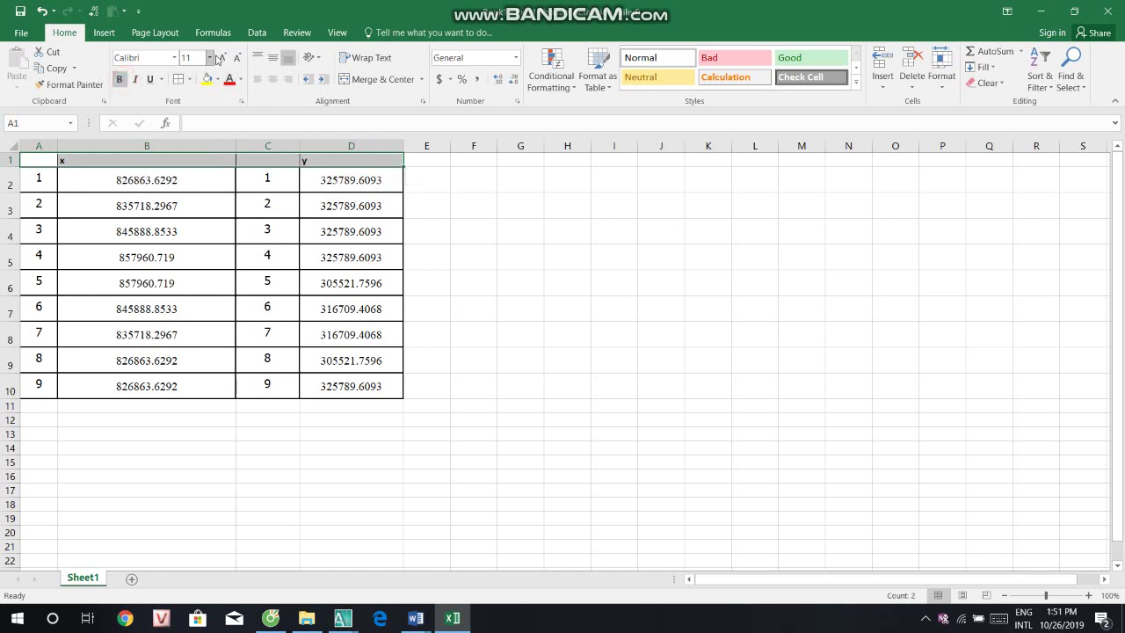
{"action": "left_click", "coordinate": [210, 57]}
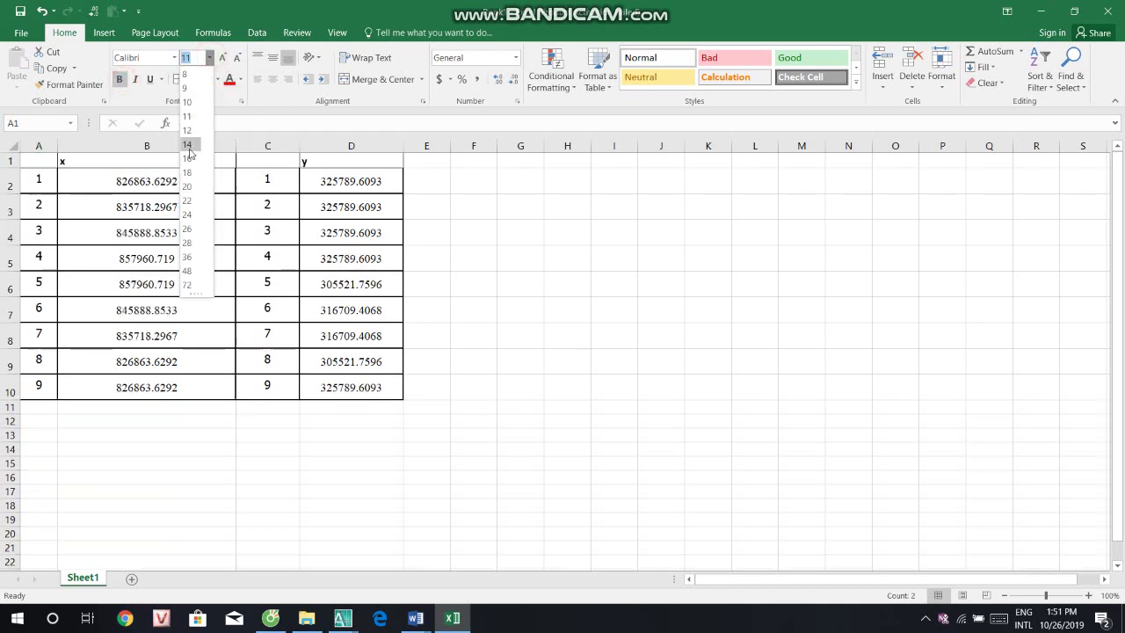
{"action": "left_click", "coordinate": [187, 144]}
{"action": "left_click", "coordinate": [526, 340]}
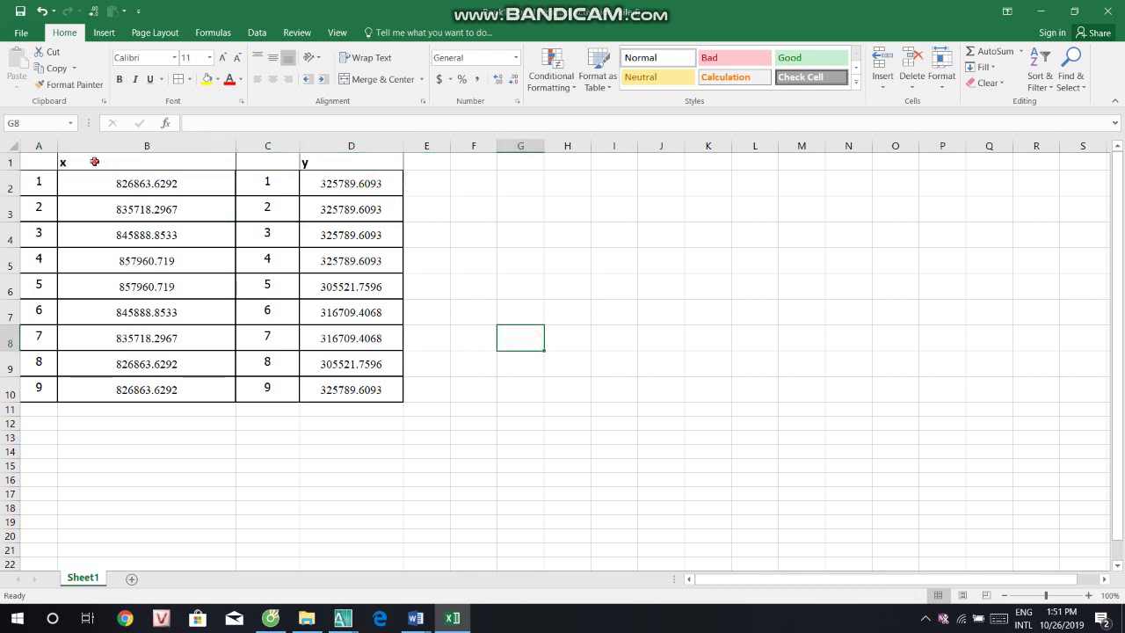
Step: Set the x and y headers in B1:D1 to Times New Roman
{"action": "left_click_drag", "start_coordinate": [94, 162], "coordinate": [336, 159]}
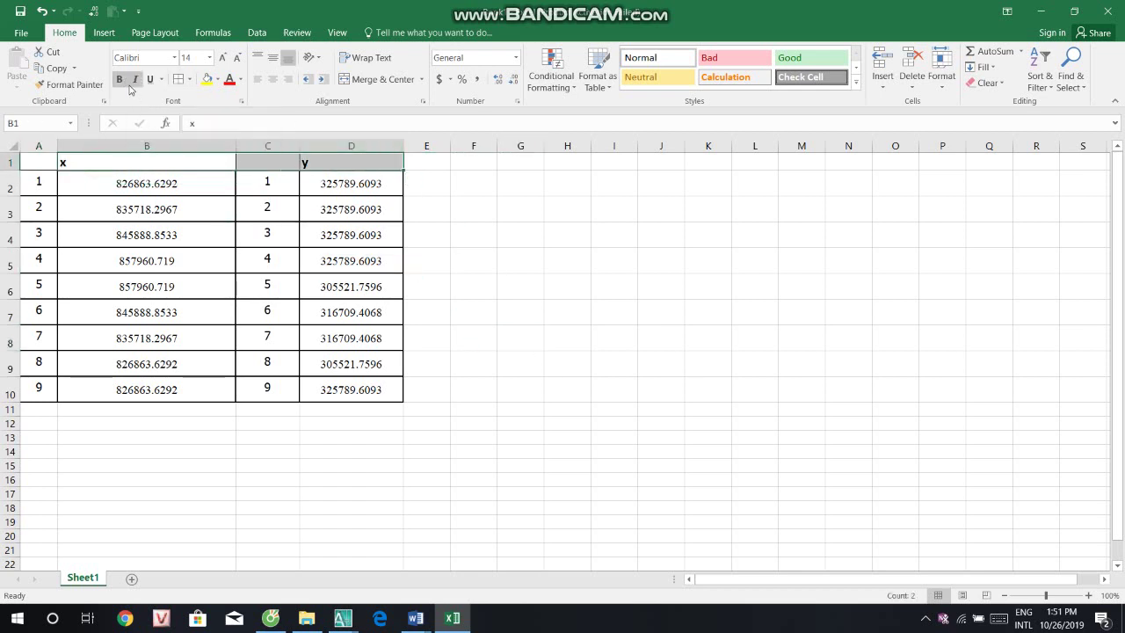
{"action": "left_click", "coordinate": [174, 57]}
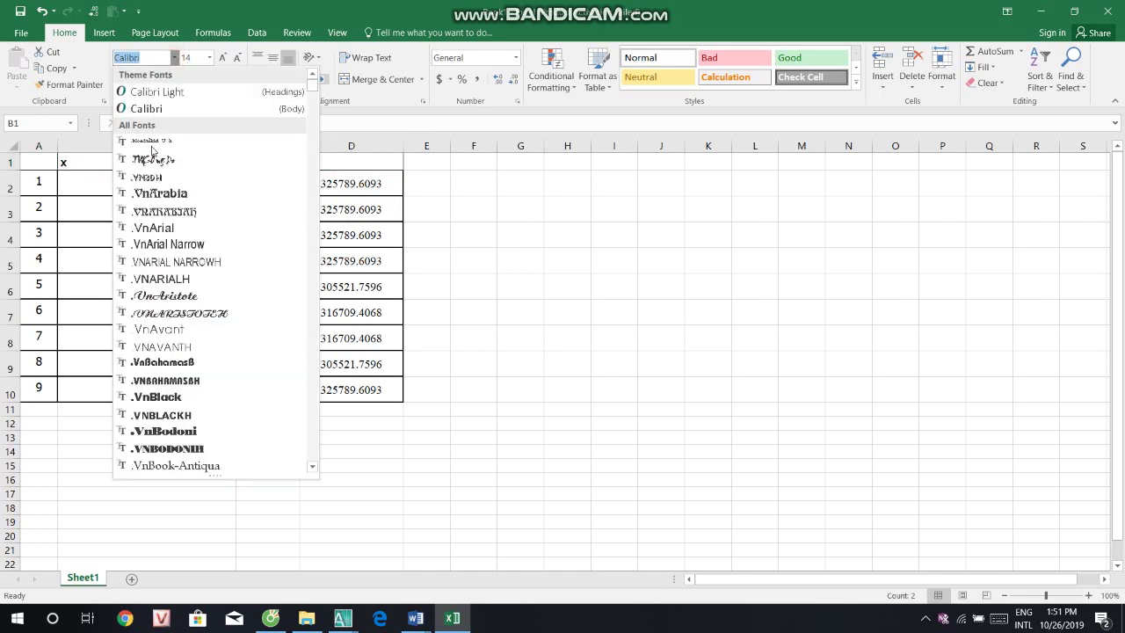
{"action": "type", "text": "T"}
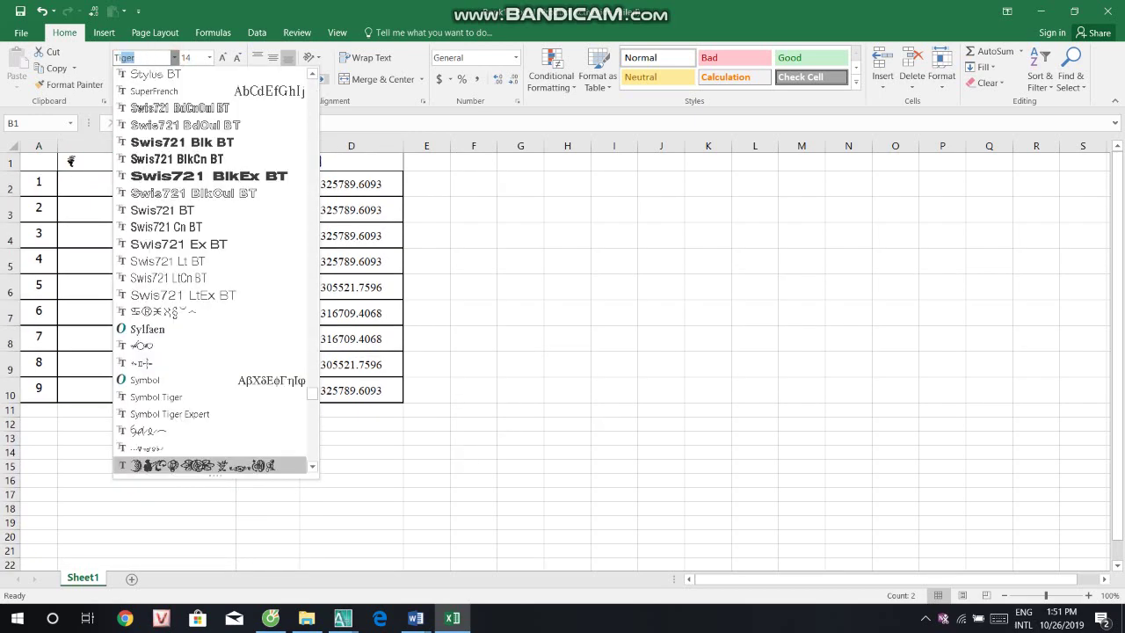
{"action": "type", "text": "imes New Ro"}
{"action": "key", "text": "Return"}
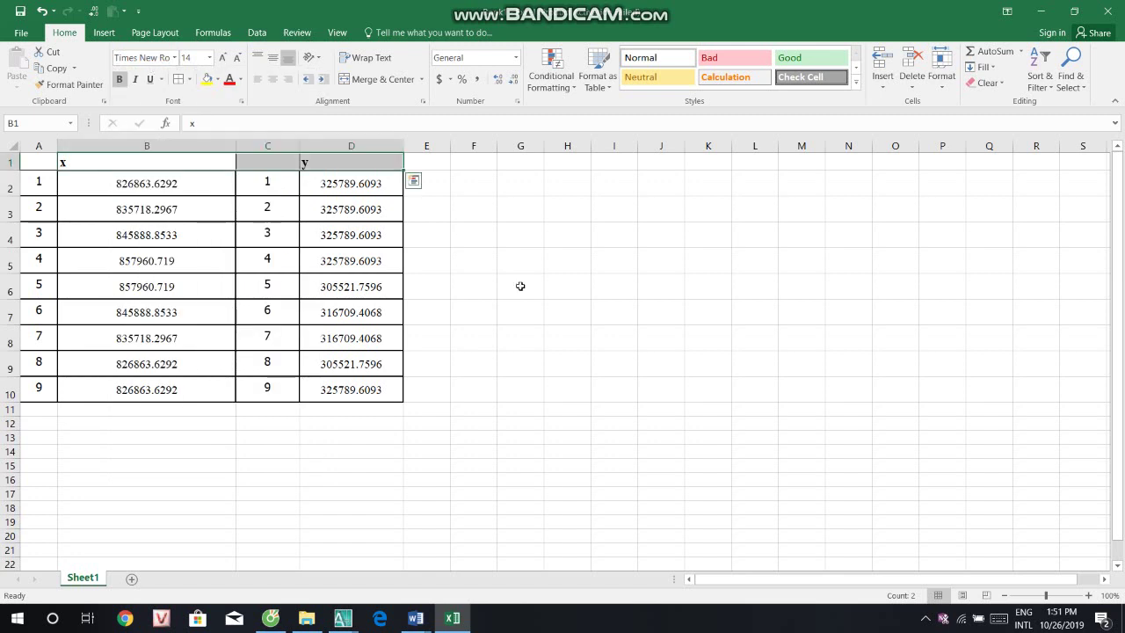
{"action": "left_click", "coordinate": [567, 285]}
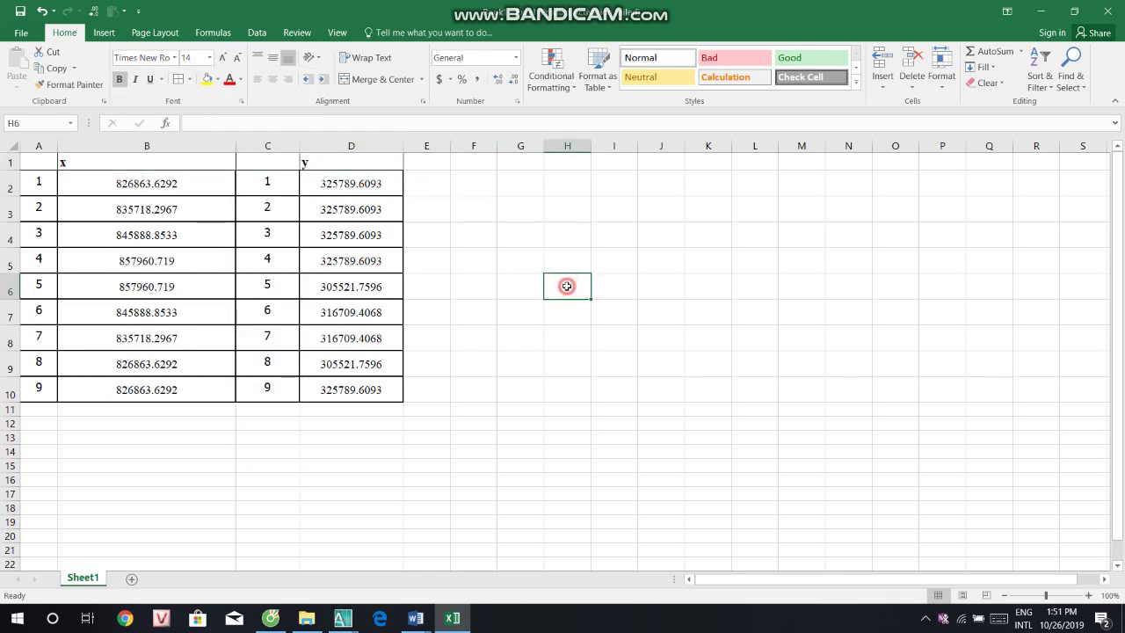
Step: Enter the header ID in cells A1 and C1
{"action": "left_click", "coordinate": [39, 165]}
{"action": "type", "text": "i"}
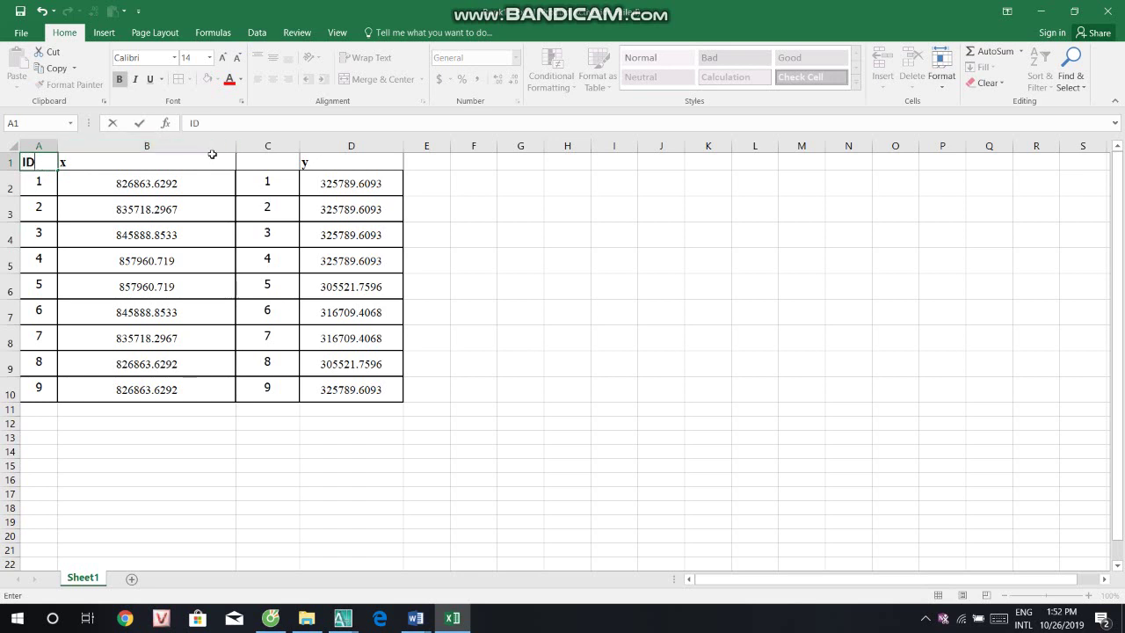
{"action": "left_click", "coordinate": [283, 160]}
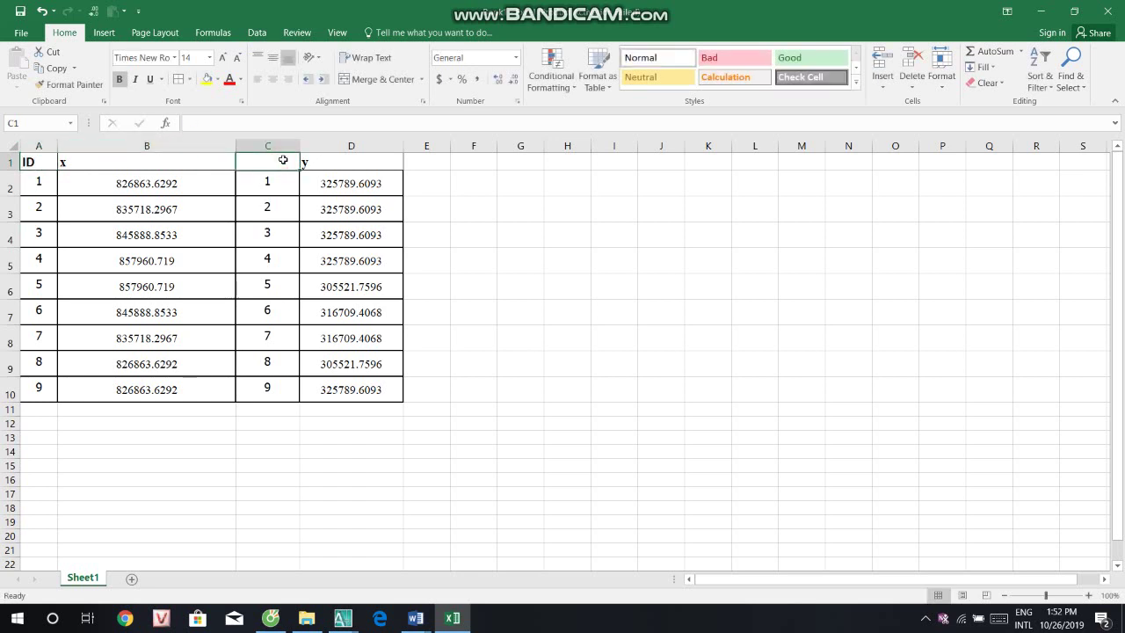
{"action": "type", "text": "ID"}
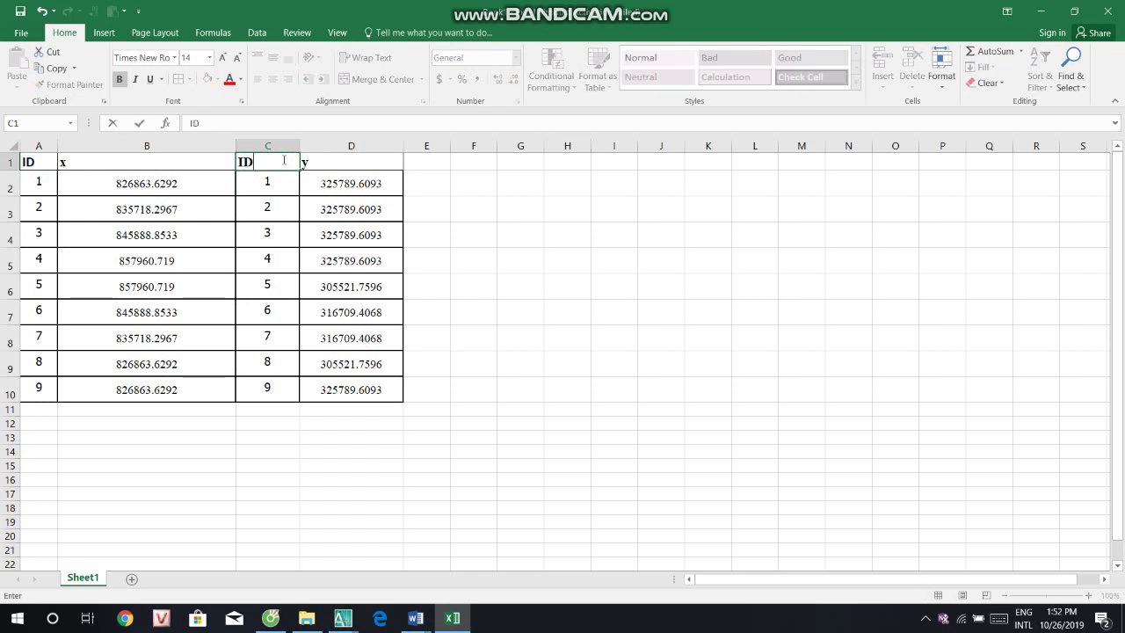
{"action": "left_click", "coordinate": [421, 214]}
Step: Centre the four header labels in A1:D1 with Alt+H, A, C
{"action": "left_click_drag", "start_coordinate": [28, 162], "coordinate": [309, 165]}
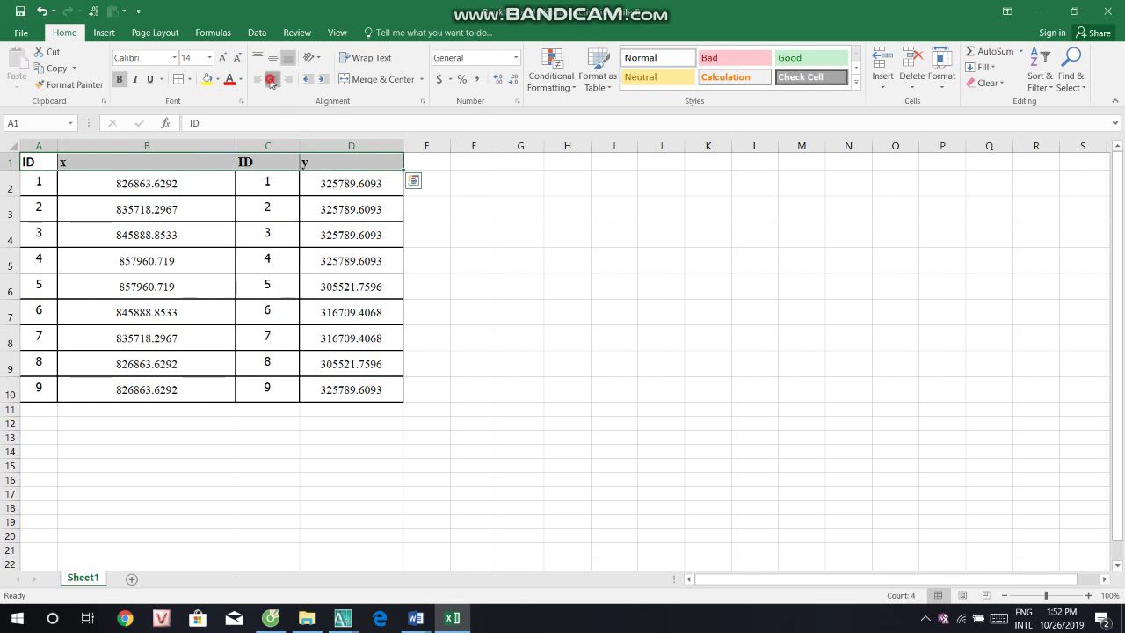
{"action": "key", "text": "alt+h"}
{"action": "key", "text": "a"}
{"action": "key", "text": "c"}
{"action": "left_click", "coordinate": [555, 391]}
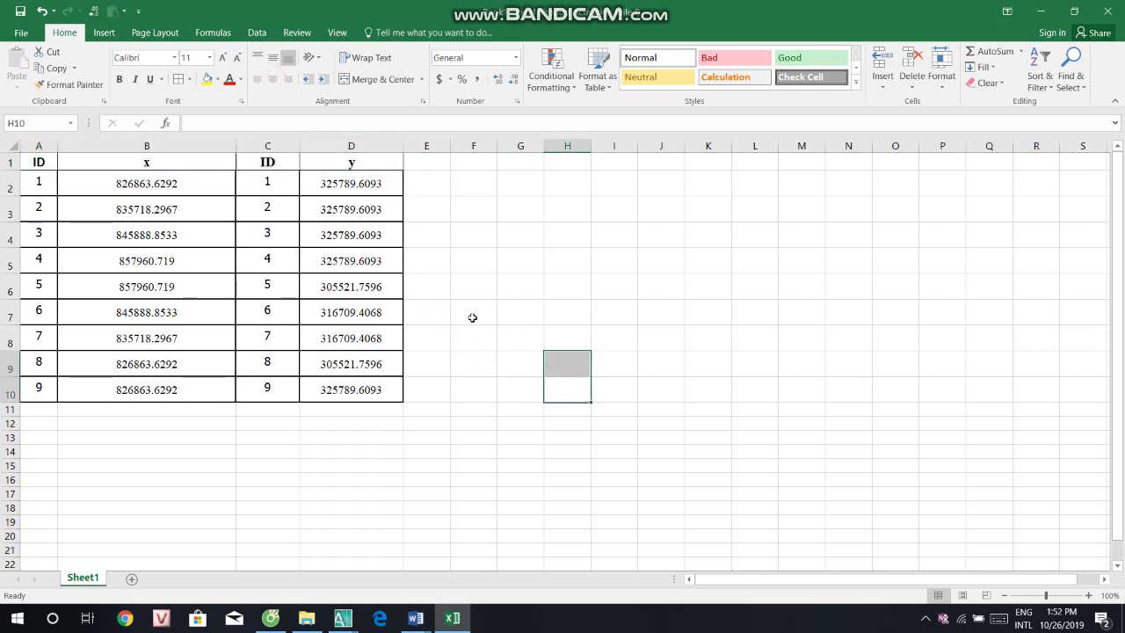
Step: Format the x values B2:B10 as Number with 3 decimal places
{"action": "left_click_drag", "start_coordinate": [175, 183], "coordinate": [176, 384]}
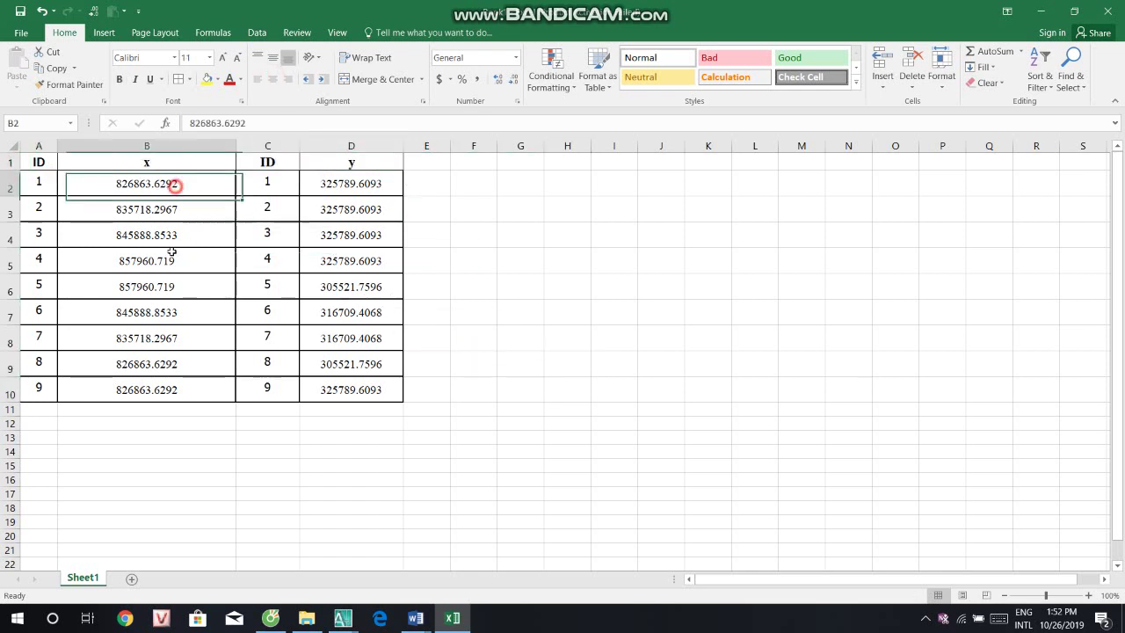
{"action": "right_click", "coordinate": [176, 365]}
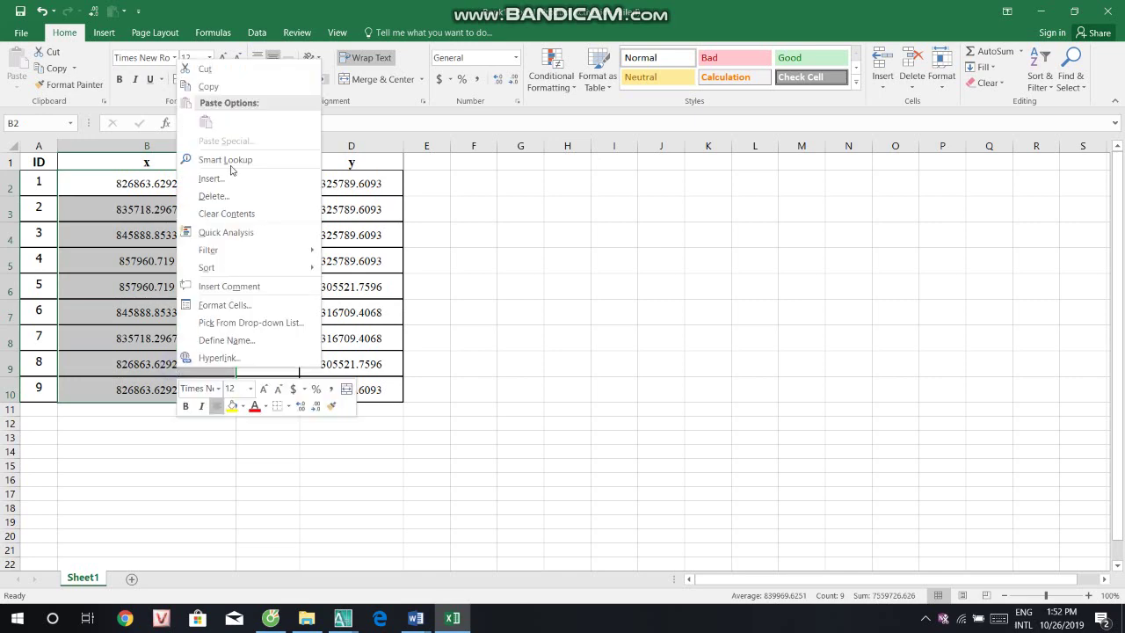
{"action": "left_click", "coordinate": [253, 306]}
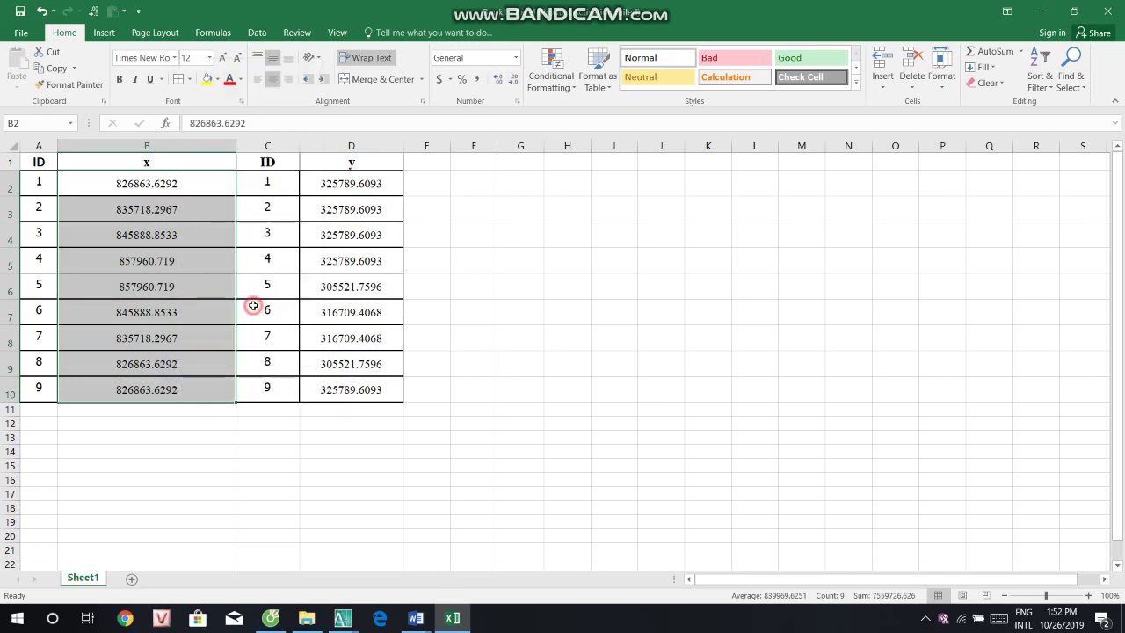
{"action": "left_click", "coordinate": [75, 156]}
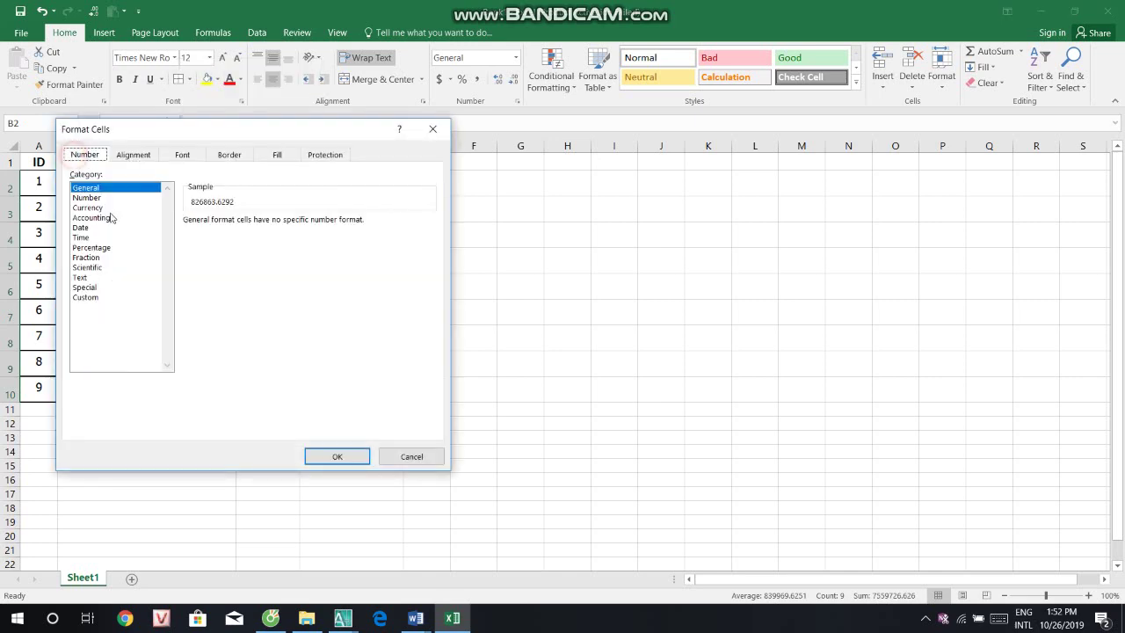
{"action": "left_click", "coordinate": [114, 199]}
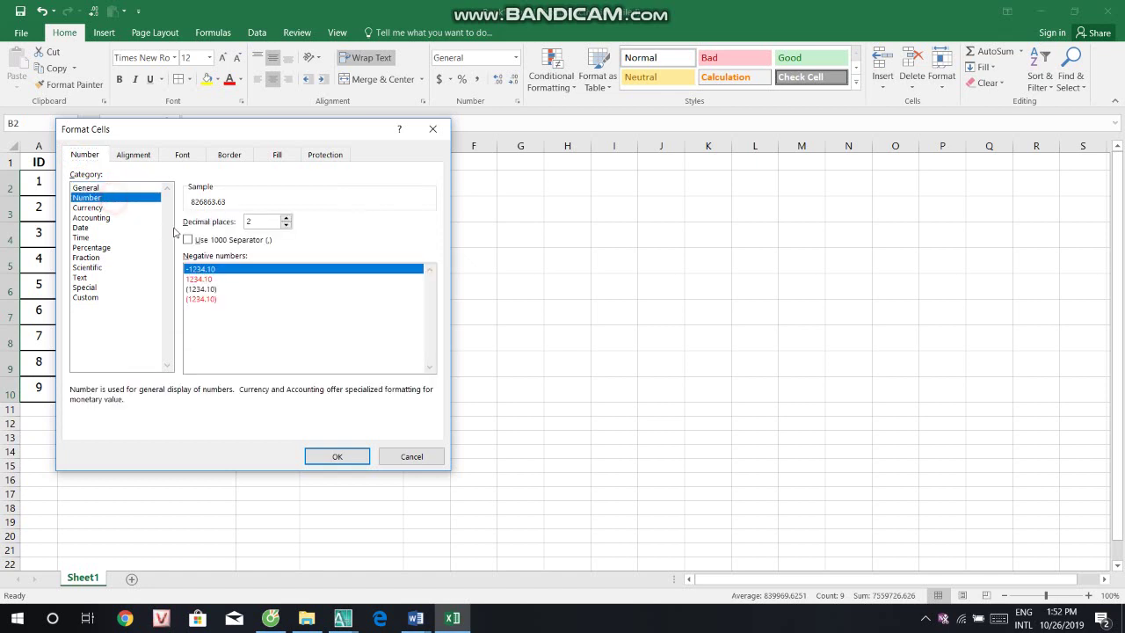
{"action": "left_click", "coordinate": [285, 225]}
{"action": "left_click", "coordinate": [286, 218]}
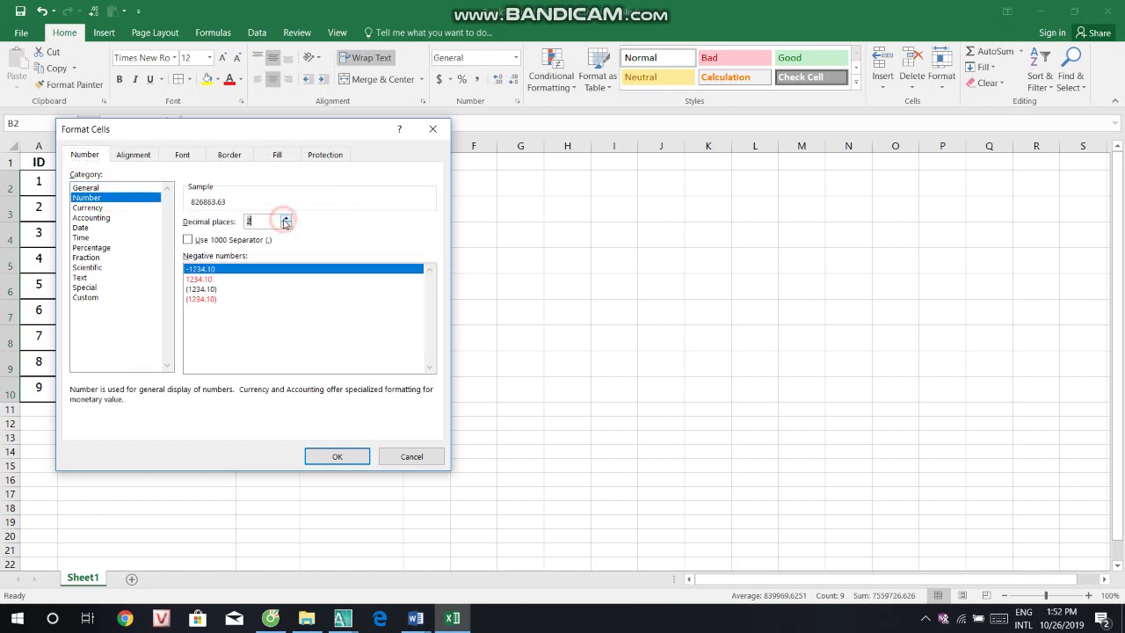
{"action": "left_click", "coordinate": [286, 218]}
{"action": "left_click", "coordinate": [337, 456]}
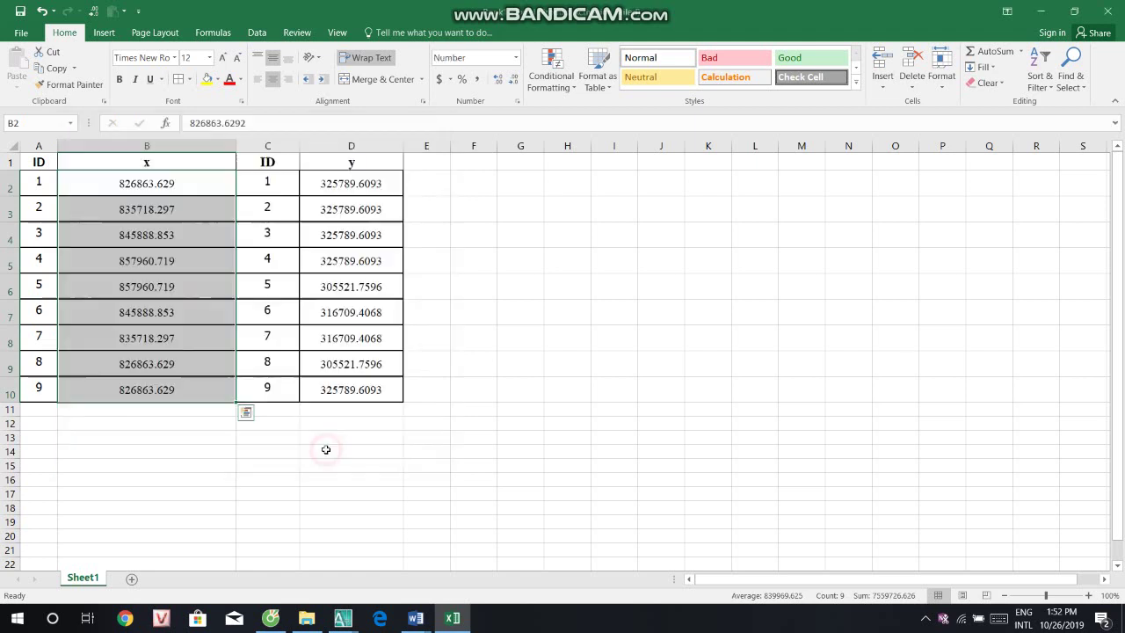
Step: Insert a new, empty comment on cell D2
{"action": "left_click", "coordinate": [318, 181]}
{"action": "left_click_drag", "start_coordinate": [325, 191], "coordinate": [377, 384]}
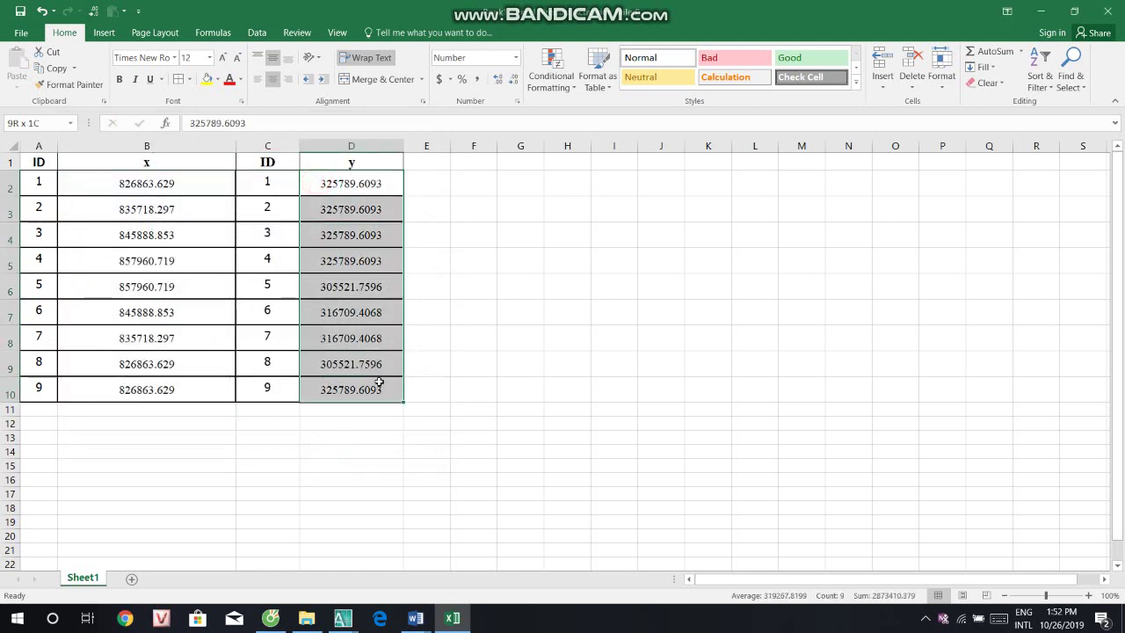
{"action": "right_click", "coordinate": [372, 359]}
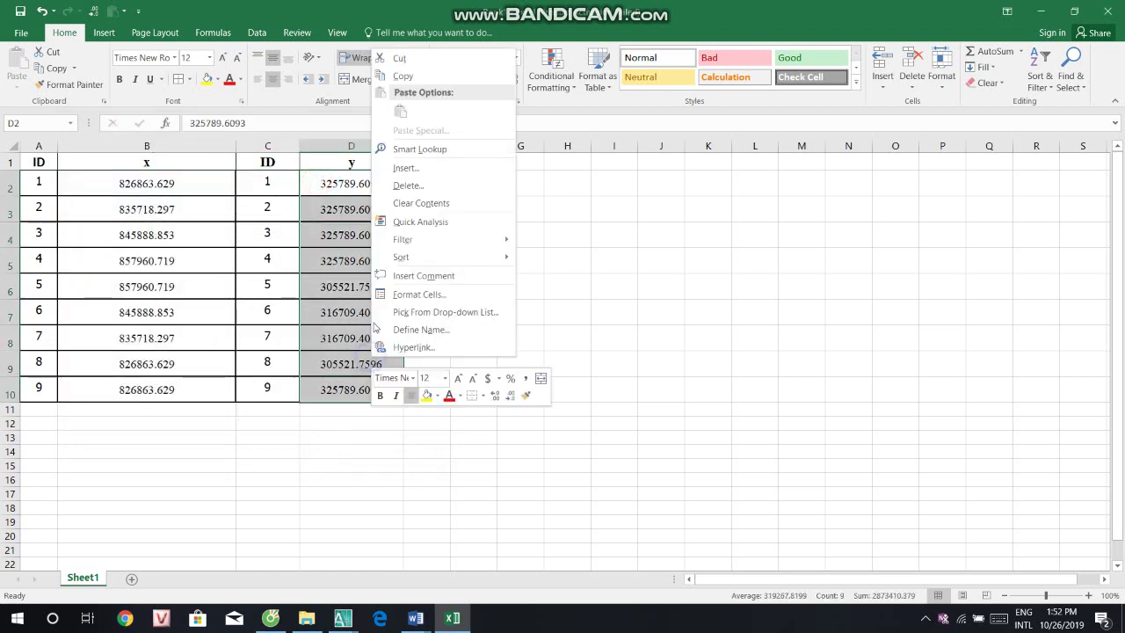
{"action": "left_click", "coordinate": [435, 275]}
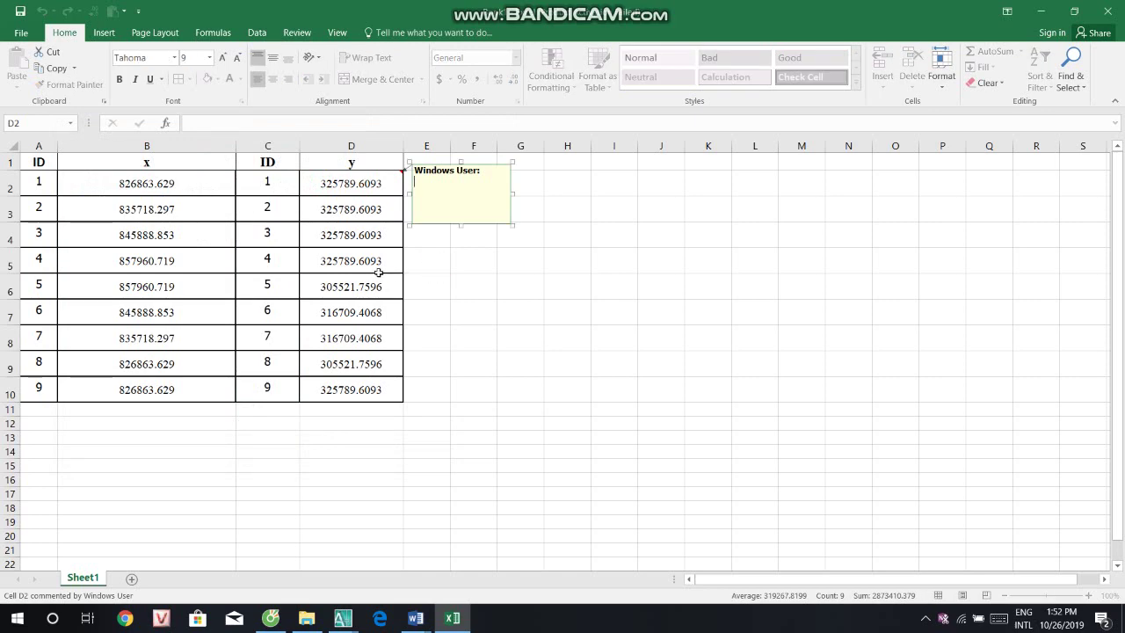